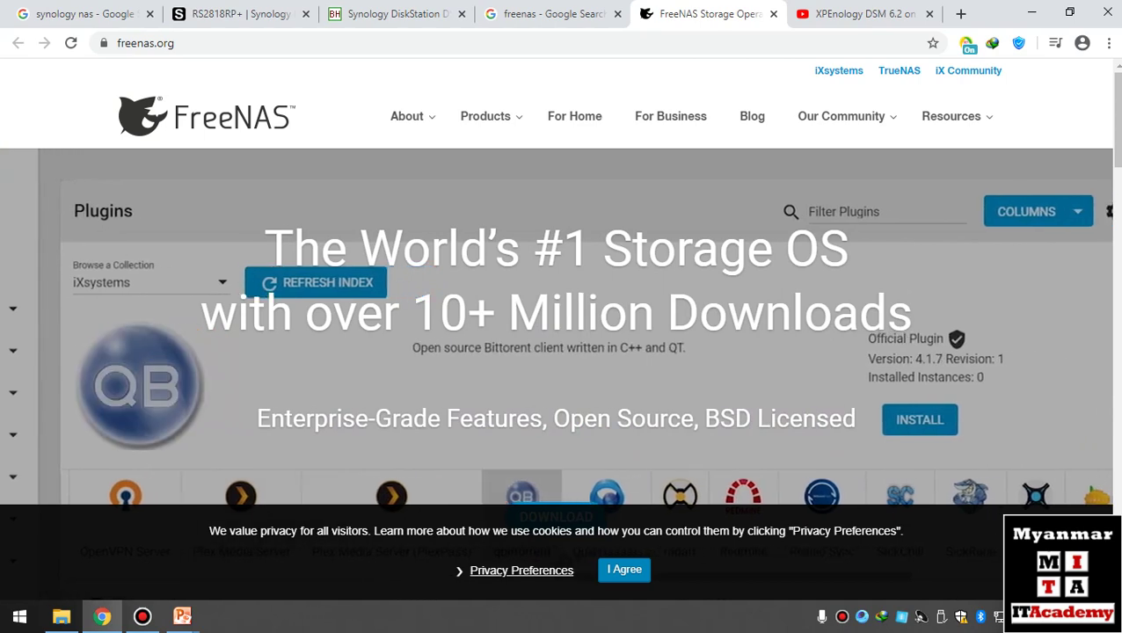
- Scroll through freenas.org's What is FreeNAS and What is ZFS sections and back up
{"action": "scroll", "coordinate": [730, 418], "scroll_direction": "down", "scroll_amount": 2}
{"action": "scroll", "coordinate": [730, 418], "scroll_direction": "down", "scroll_amount": 2}
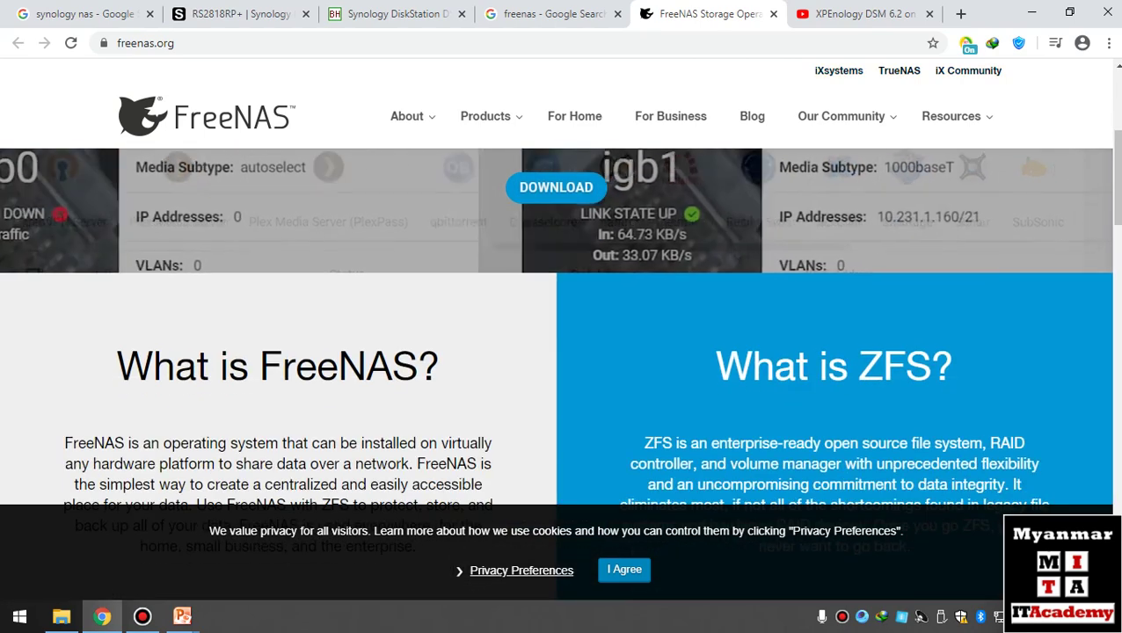
{"action": "scroll", "coordinate": [731, 418], "scroll_direction": "up", "scroll_amount": 3}
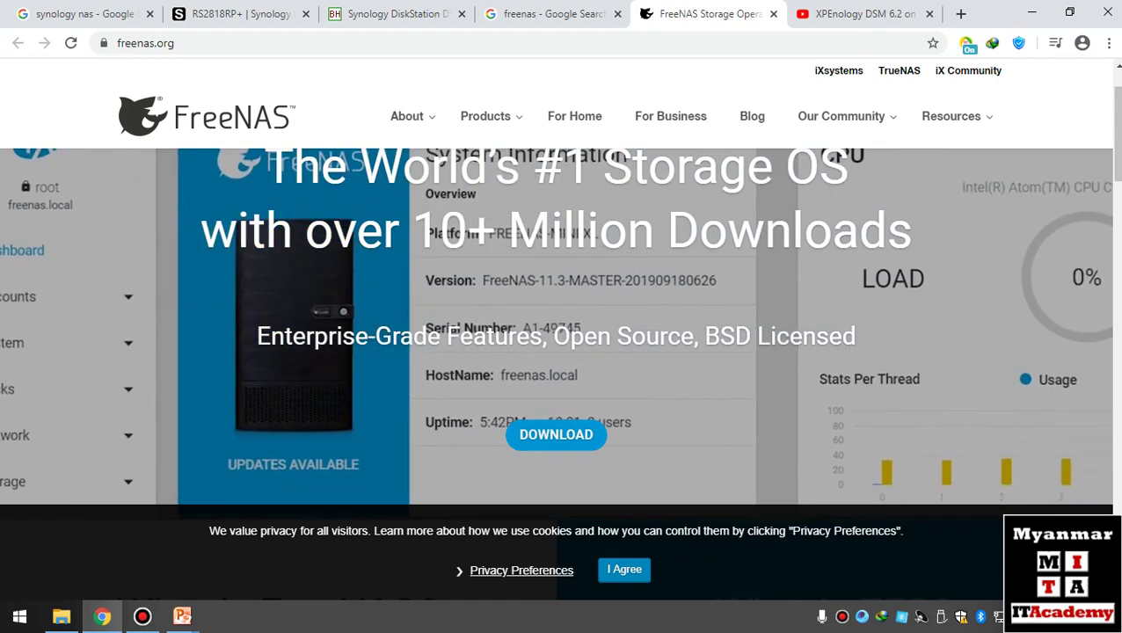
{"action": "scroll", "coordinate": [561, 352], "scroll_direction": "down", "scroll_amount": 10}
{"action": "scroll", "coordinate": [561, 352], "scroll_direction": "up", "scroll_amount": 2}
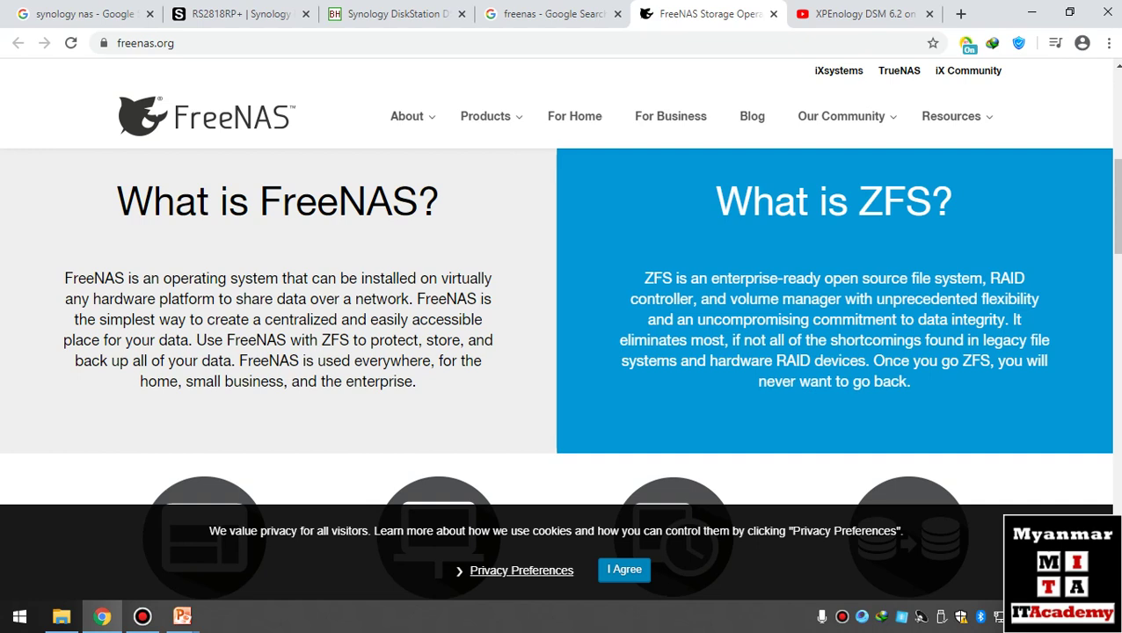
{"action": "scroll", "coordinate": [561, 352], "scroll_direction": "up", "scroll_amount": 5}
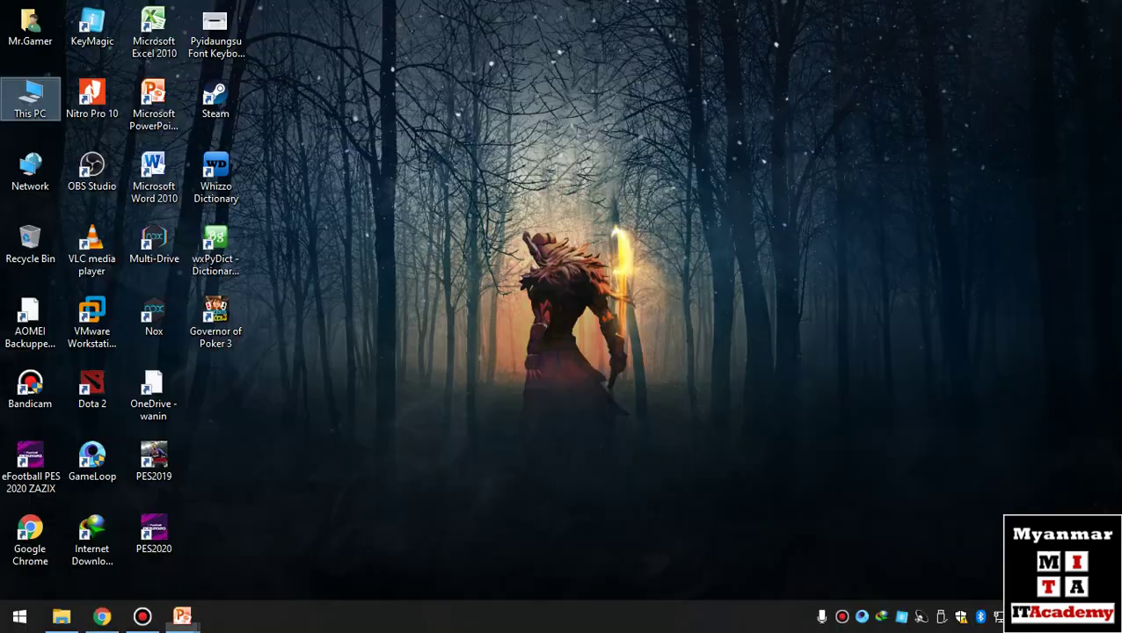
- Launch VMware Workstation, confirm version 15.5.0 Pro in About, then switch to File Explorer
{"action": "left_click", "coordinate": [92, 321]}
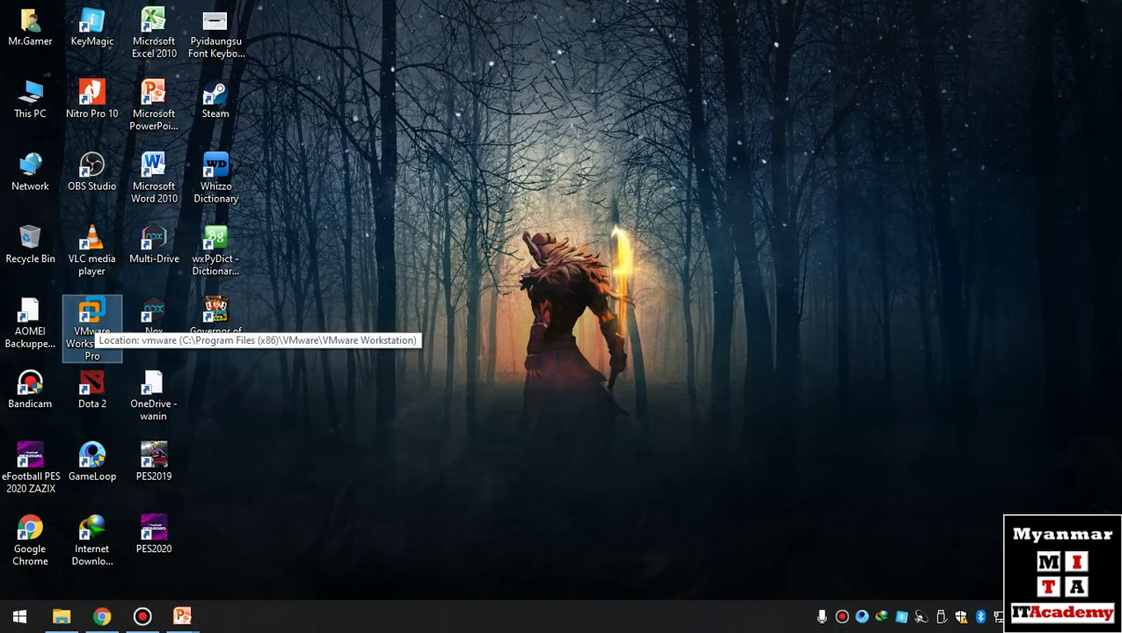
{"action": "double_click", "coordinate": [92, 325]}
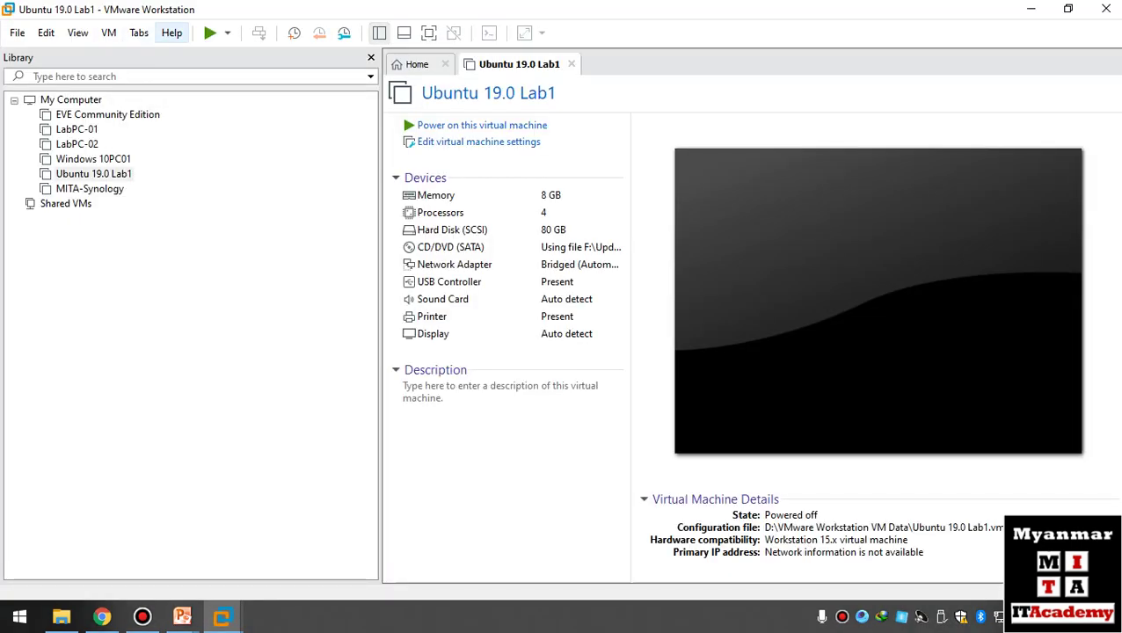
{"action": "left_click", "coordinate": [172, 32]}
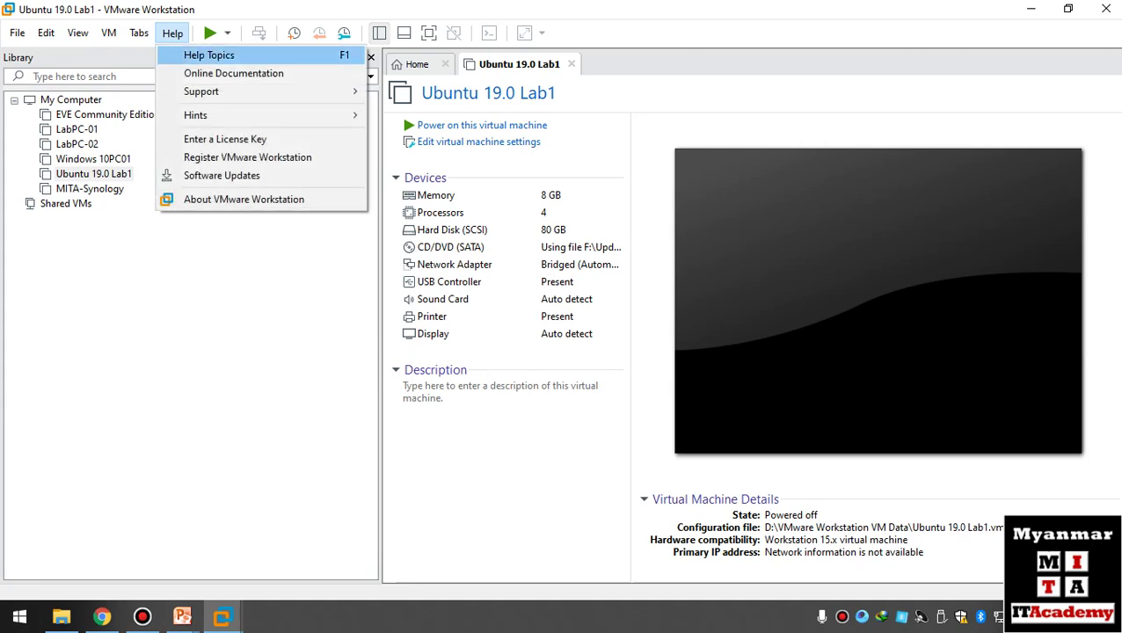
{"action": "left_click", "coordinate": [244, 199]}
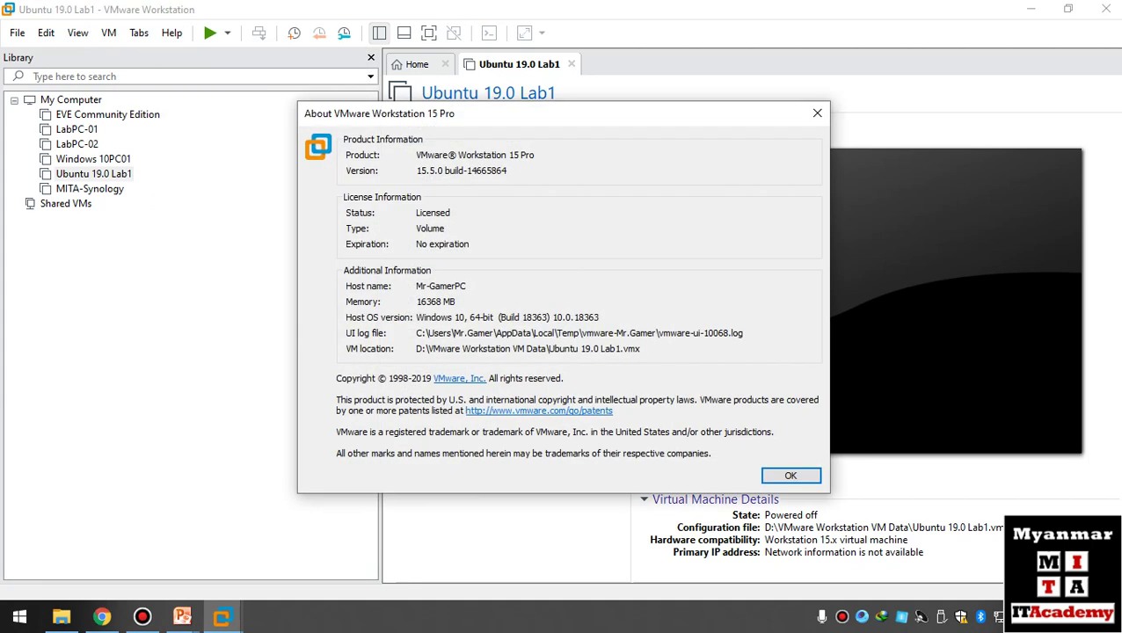
{"action": "left_click", "coordinate": [791, 475]}
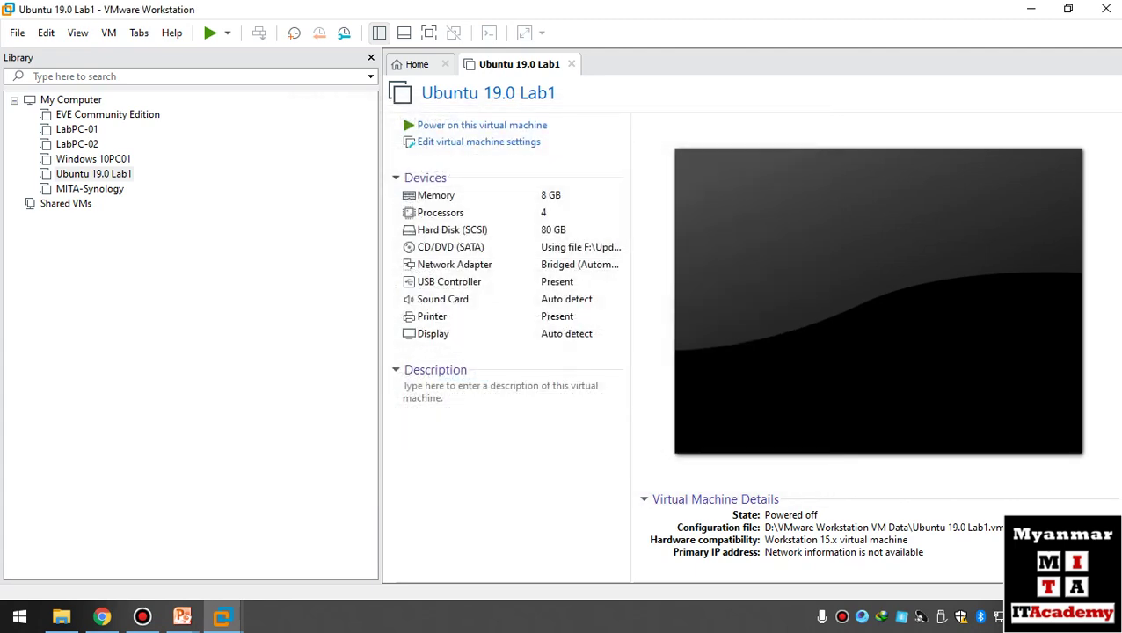
{"action": "left_click", "coordinate": [60, 617]}
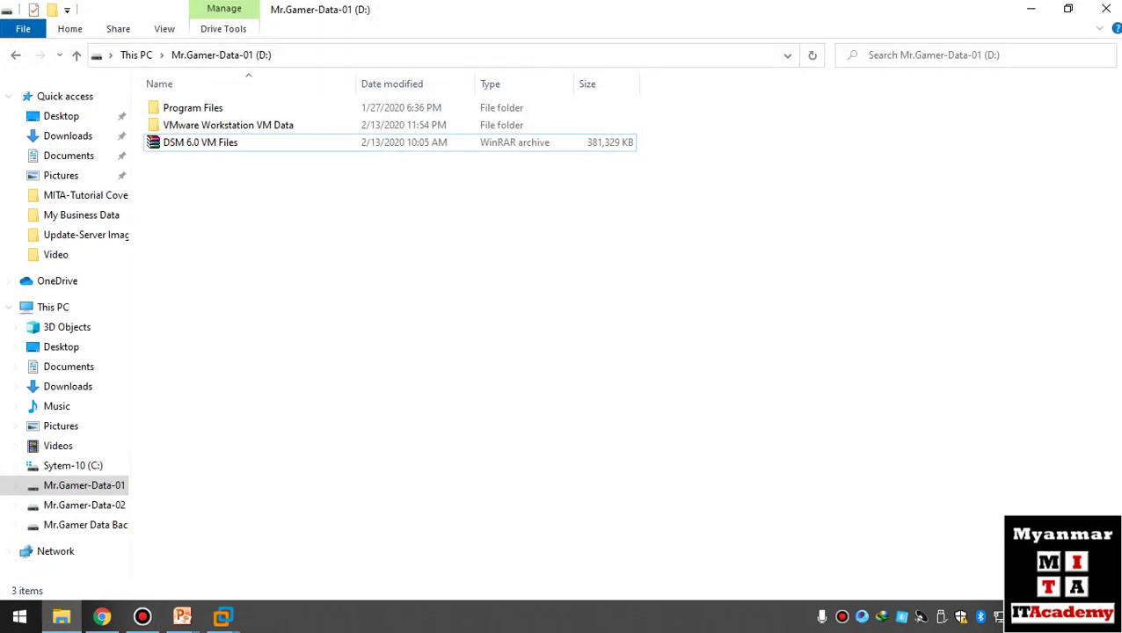
- Extract the DSM 6.0 VM Files archive into its own folder, open it, then return to Chrome
{"action": "left_click", "coordinate": [201, 142]}
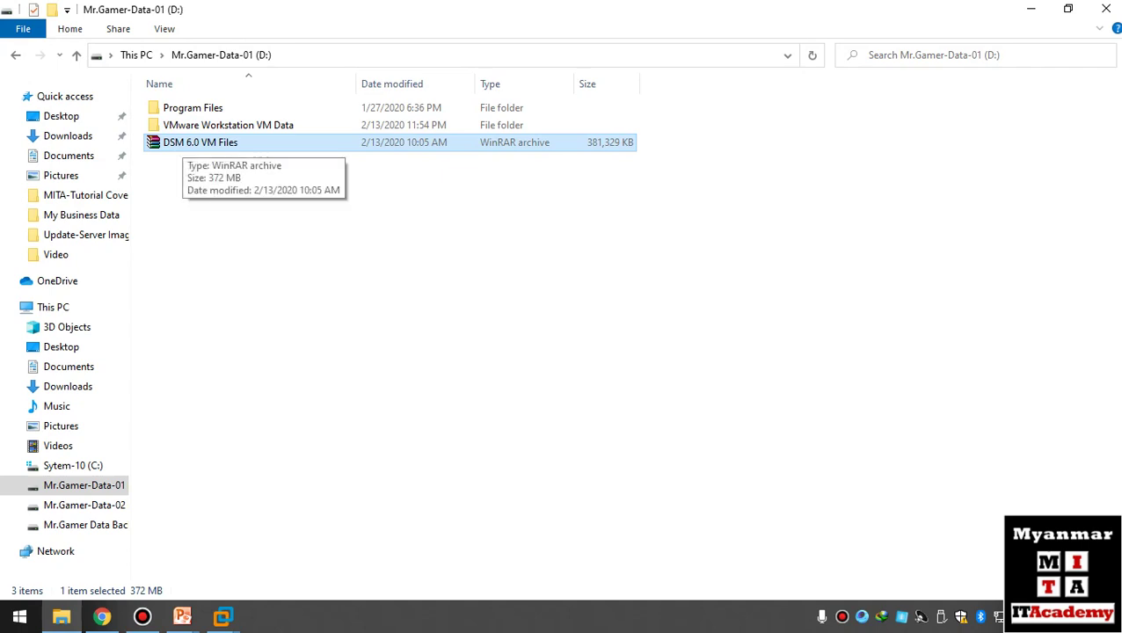
{"action": "right_click", "coordinate": [183, 148]}
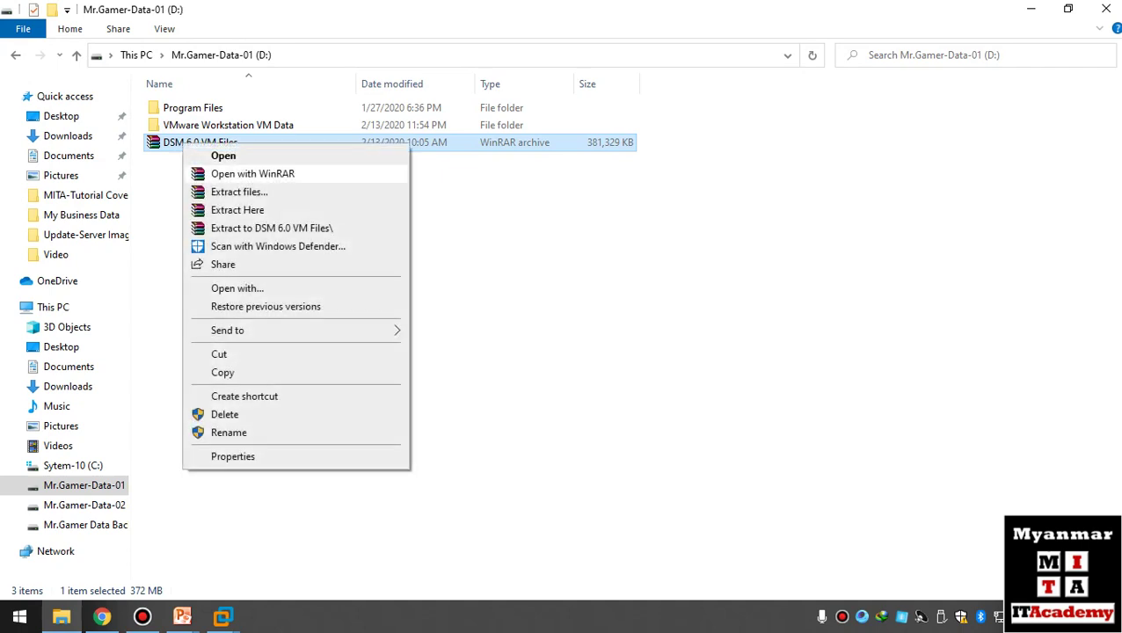
{"action": "left_click", "coordinate": [272, 227]}
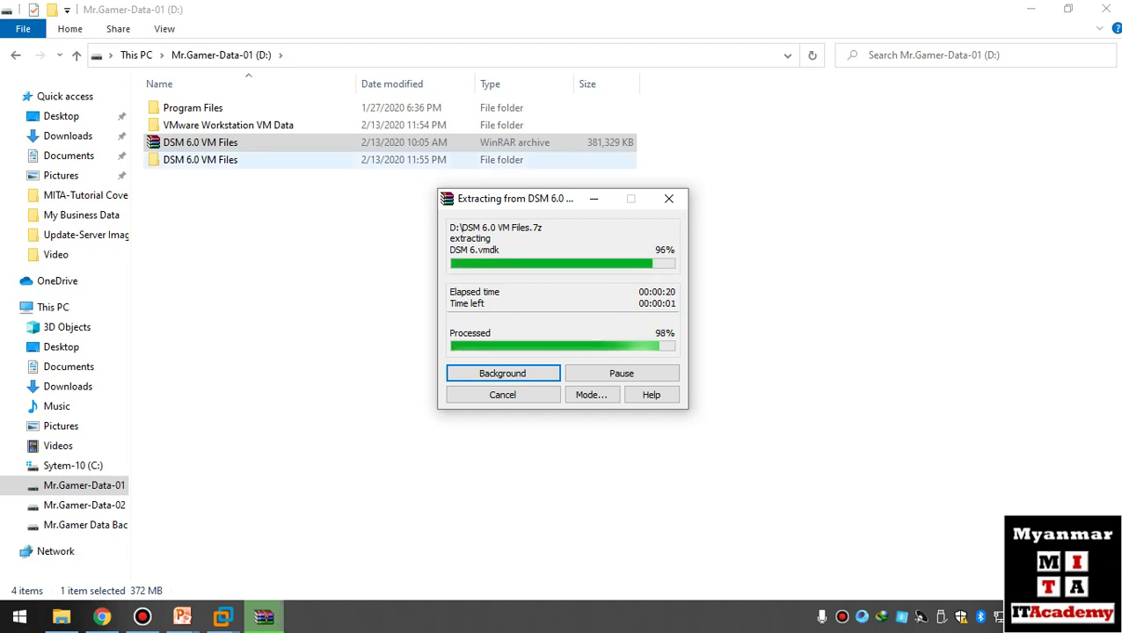
{"action": "key", "text": "Down"}
{"action": "key", "text": "Return"}
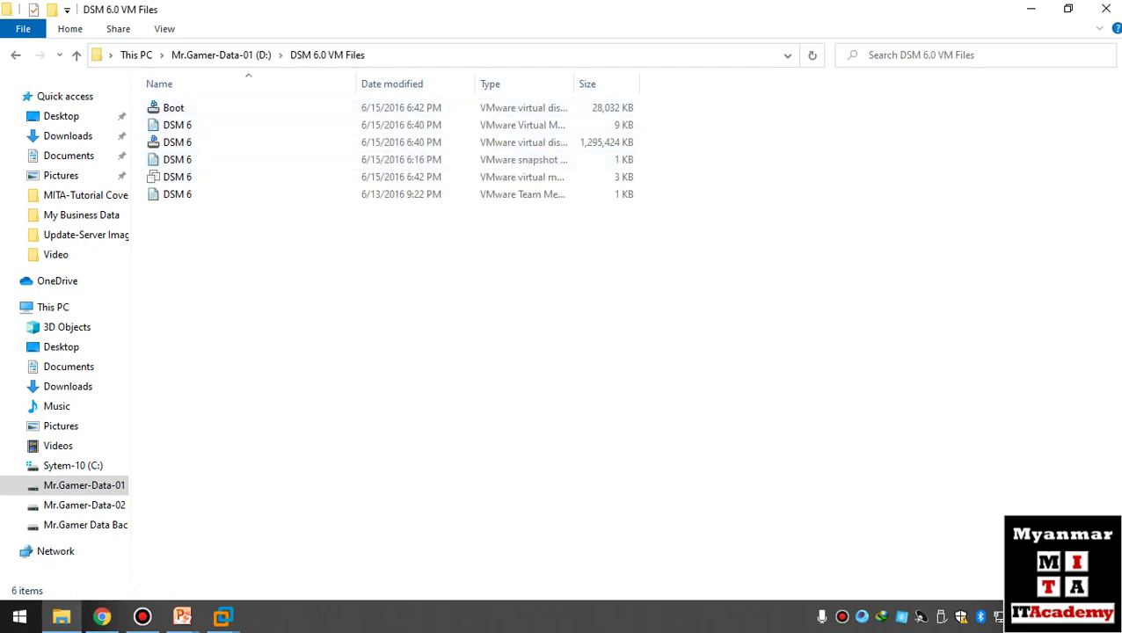
{"action": "left_click", "coordinate": [102, 617]}
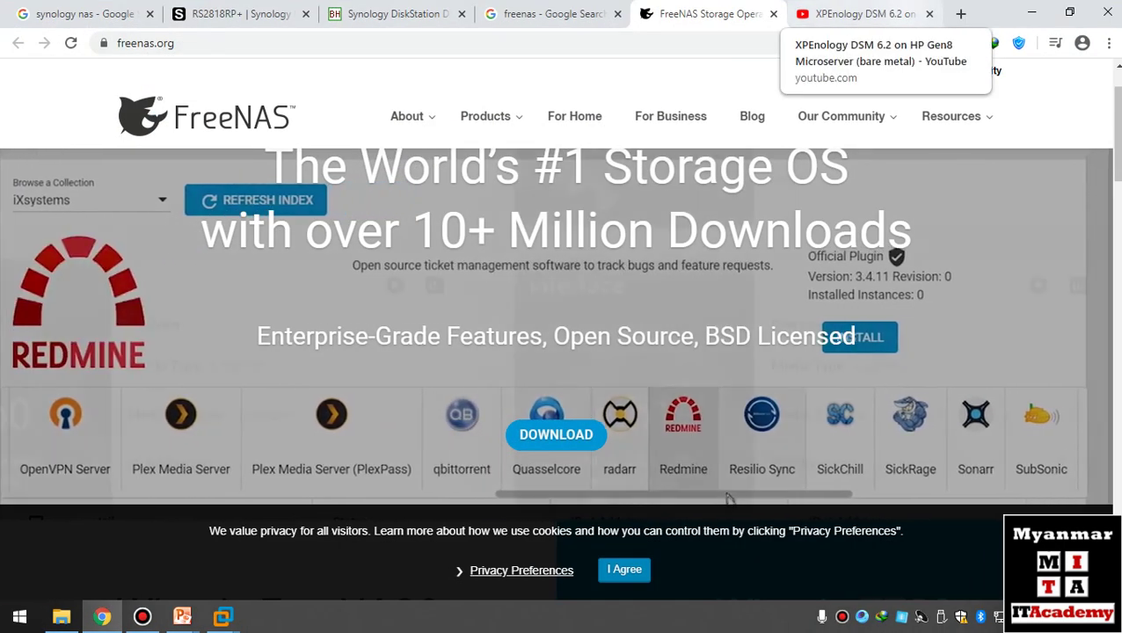
- Read the XPEnology DSM 6.2 YouTube video's description, then minimize Chrome
{"action": "left_click", "coordinate": [858, 14]}
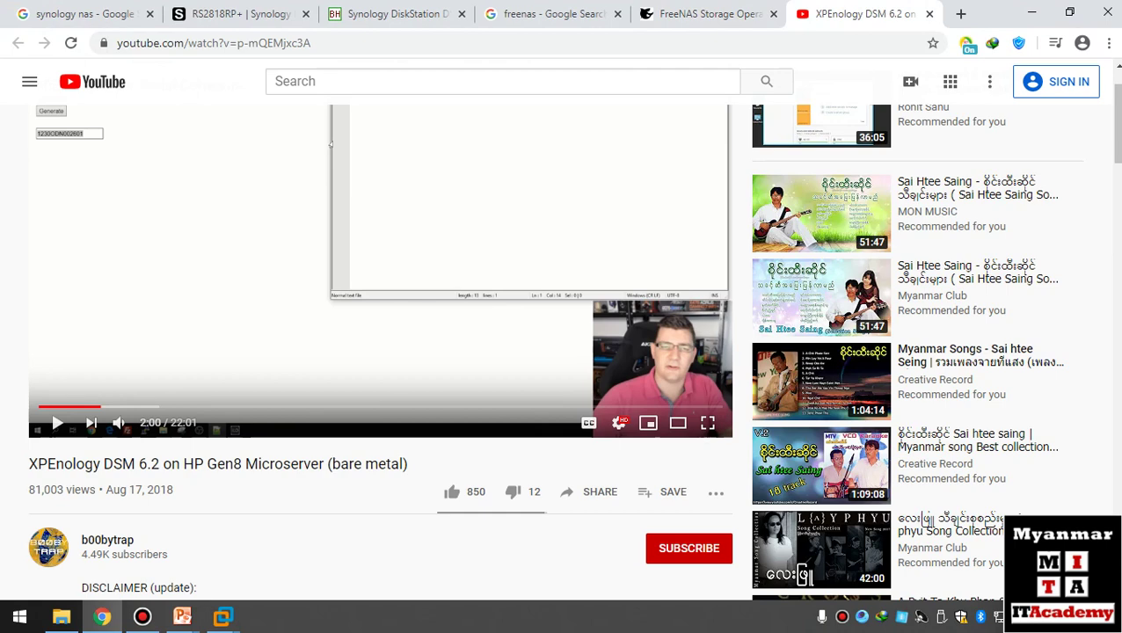
{"action": "scroll", "coordinate": [378, 308], "scroll_direction": "down", "scroll_amount": 2}
{"action": "scroll", "coordinate": [378, 308], "scroll_direction": "up", "scroll_amount": 1}
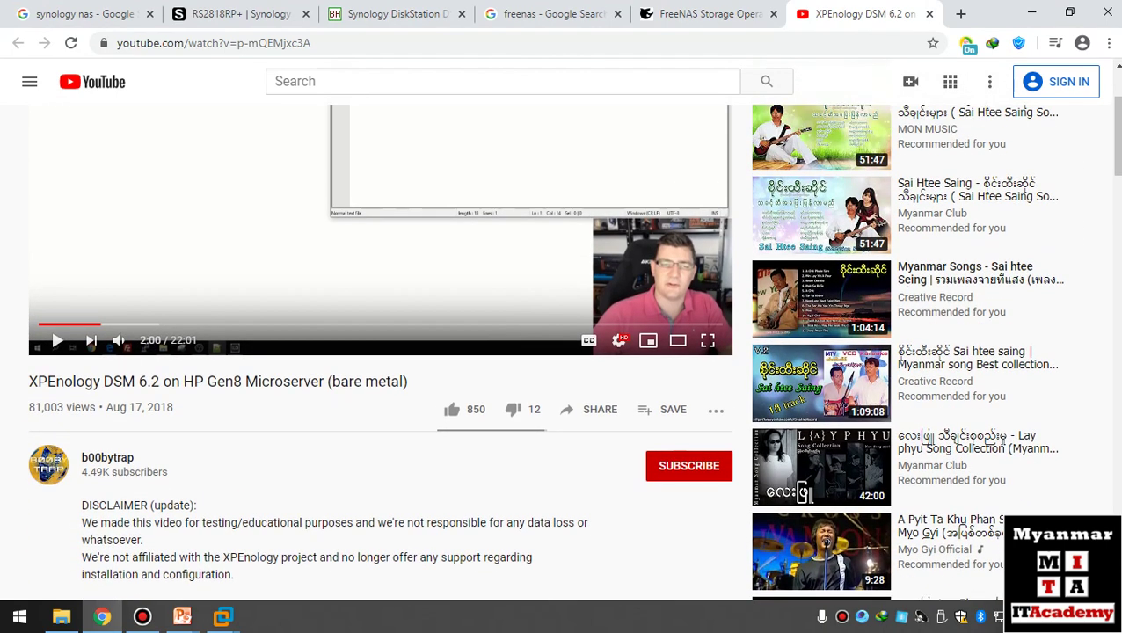
{"action": "scroll", "coordinate": [378, 307], "scroll_direction": "up", "scroll_amount": 2}
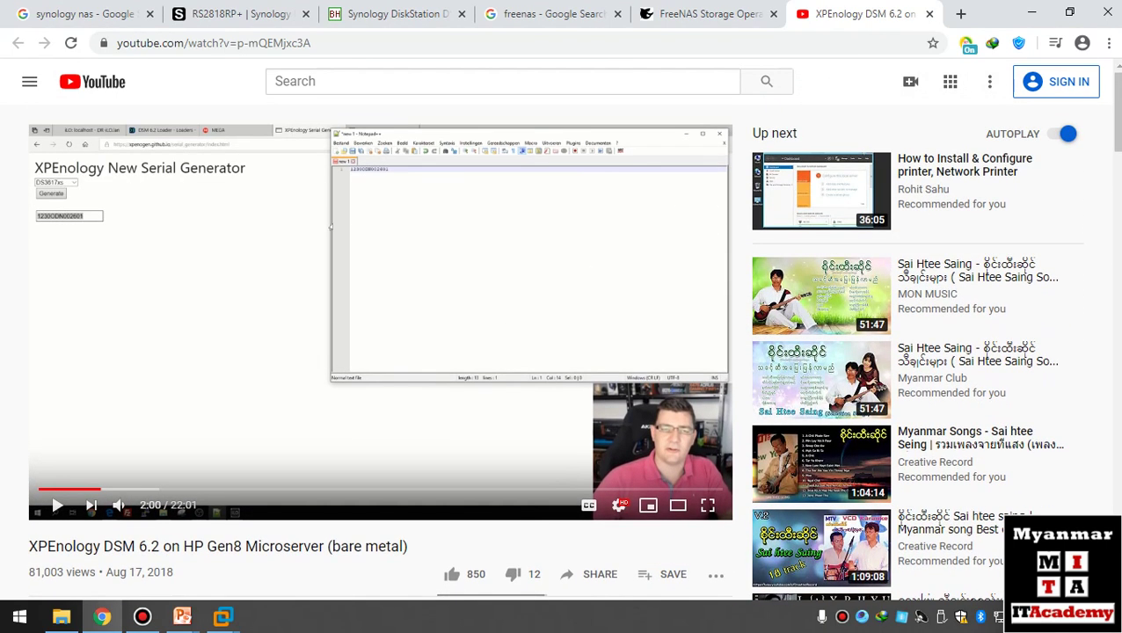
{"action": "scroll", "coordinate": [379, 308], "scroll_direction": "down", "scroll_amount": 3}
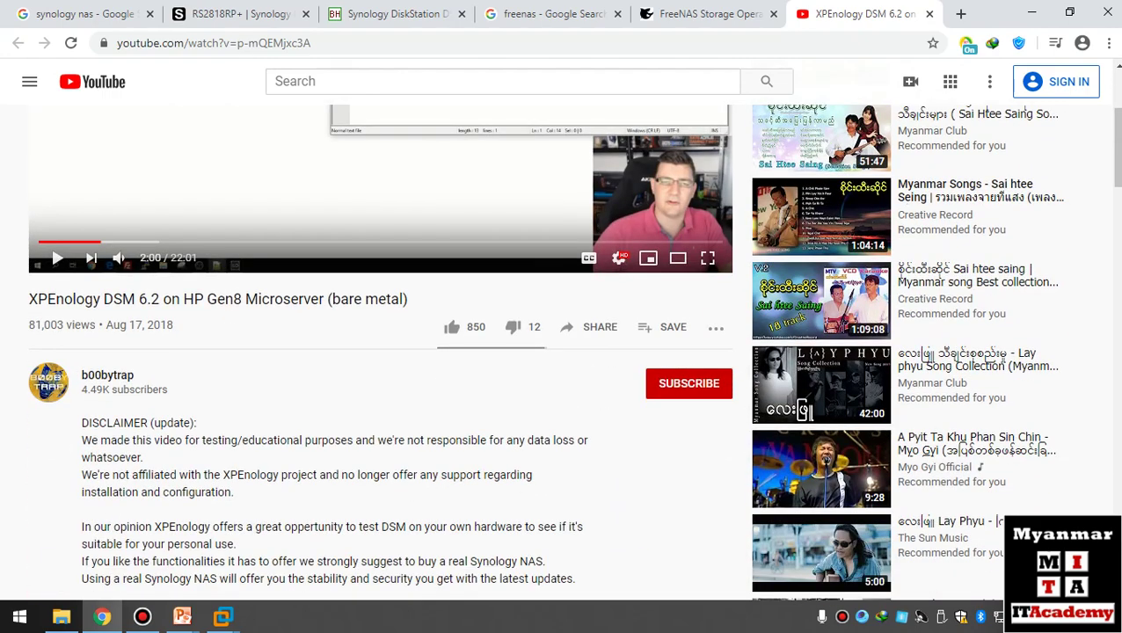
{"action": "scroll", "coordinate": [379, 308], "scroll_direction": "up", "scroll_amount": 3}
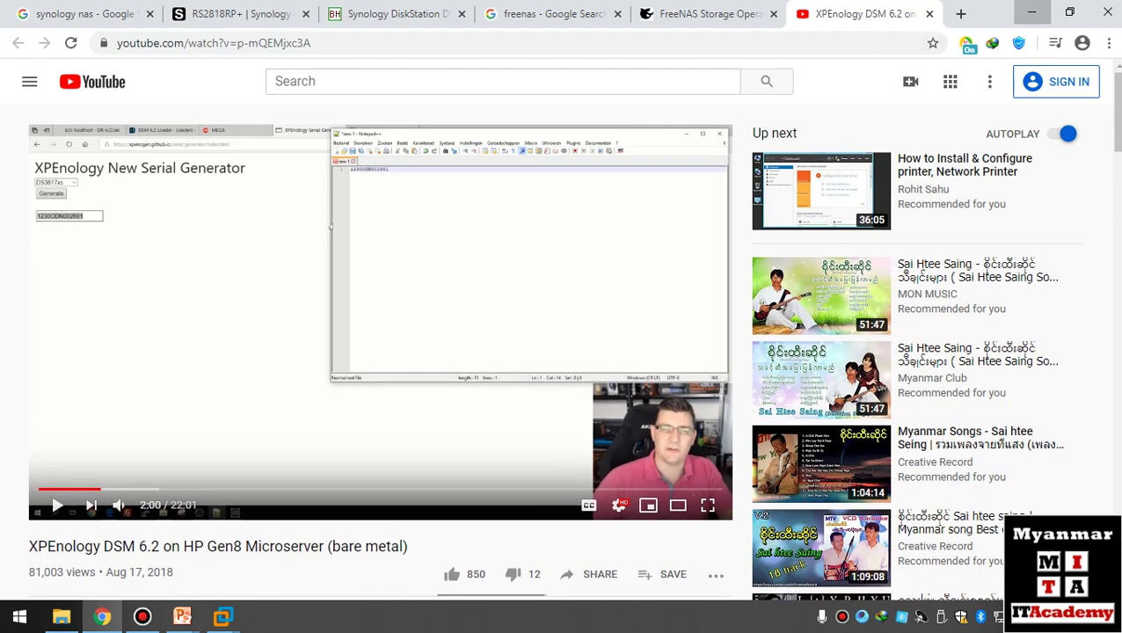
{"action": "left_click", "coordinate": [1032, 12]}
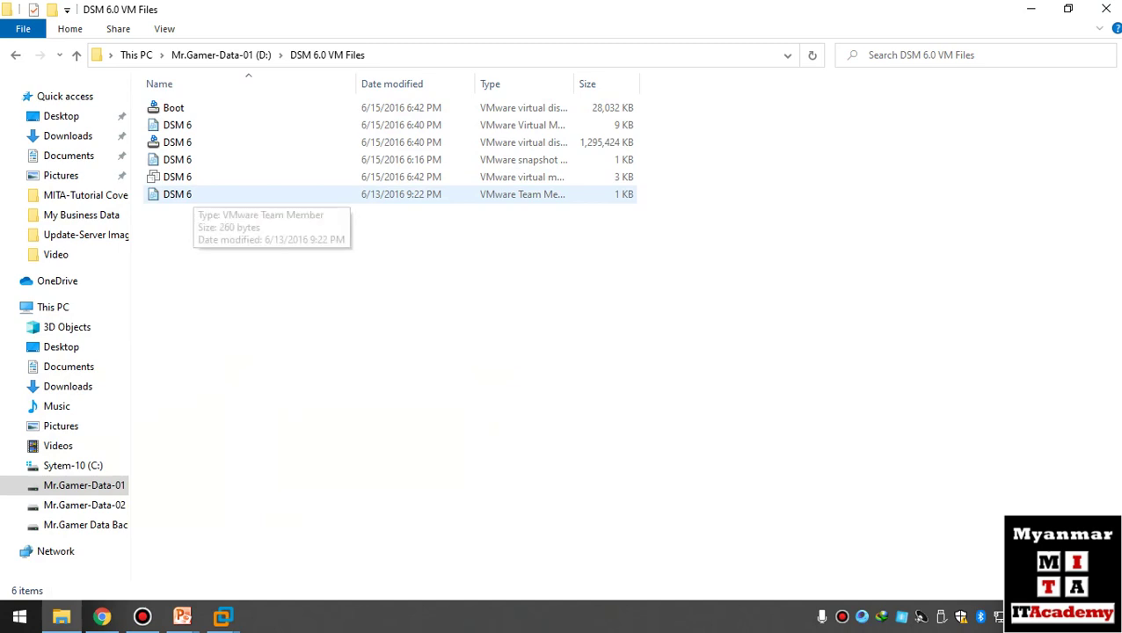
- Open the DSM 6 .vmx configuration file with VMware Workstation
{"action": "left_click", "coordinate": [185, 159]}
{"action": "left_click", "coordinate": [185, 177]}
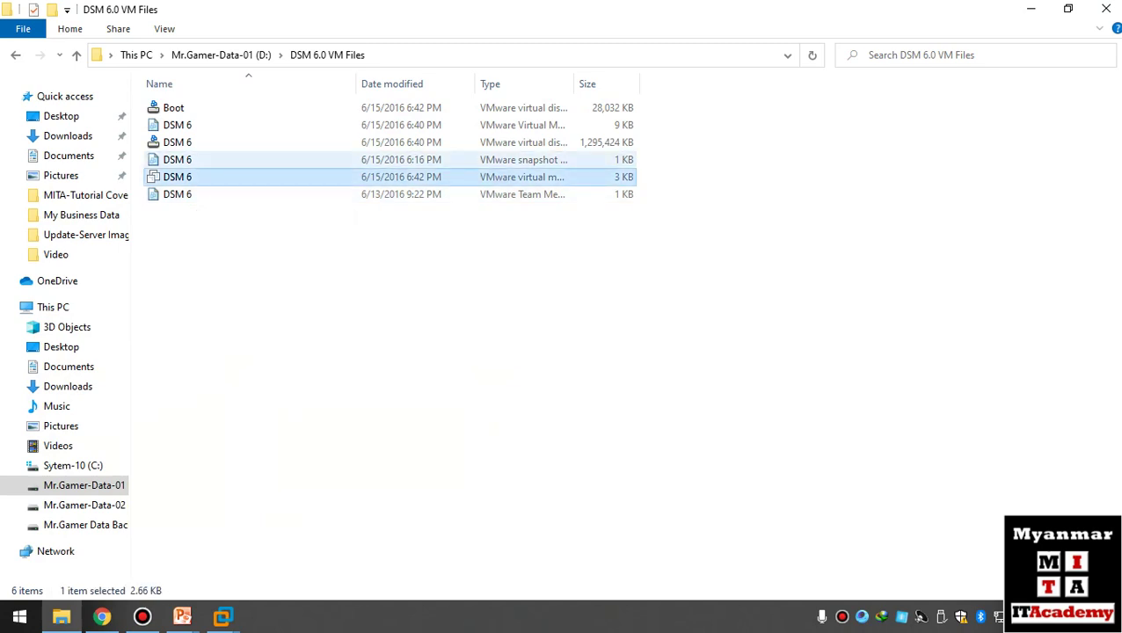
{"action": "left_click", "coordinate": [185, 159]}
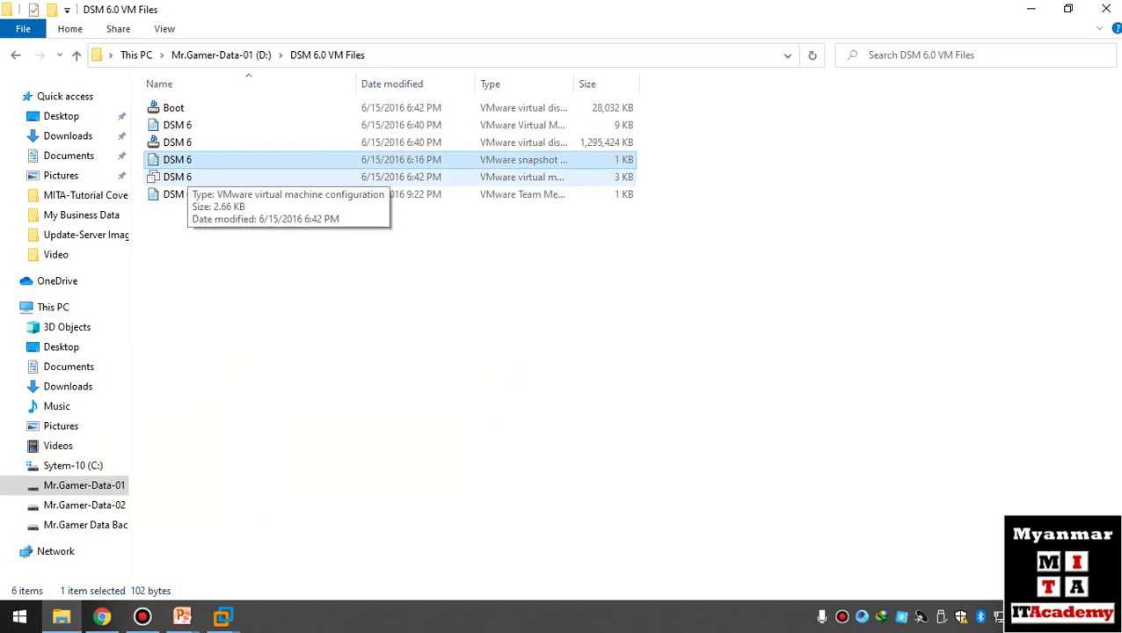
{"action": "left_click", "coordinate": [180, 177]}
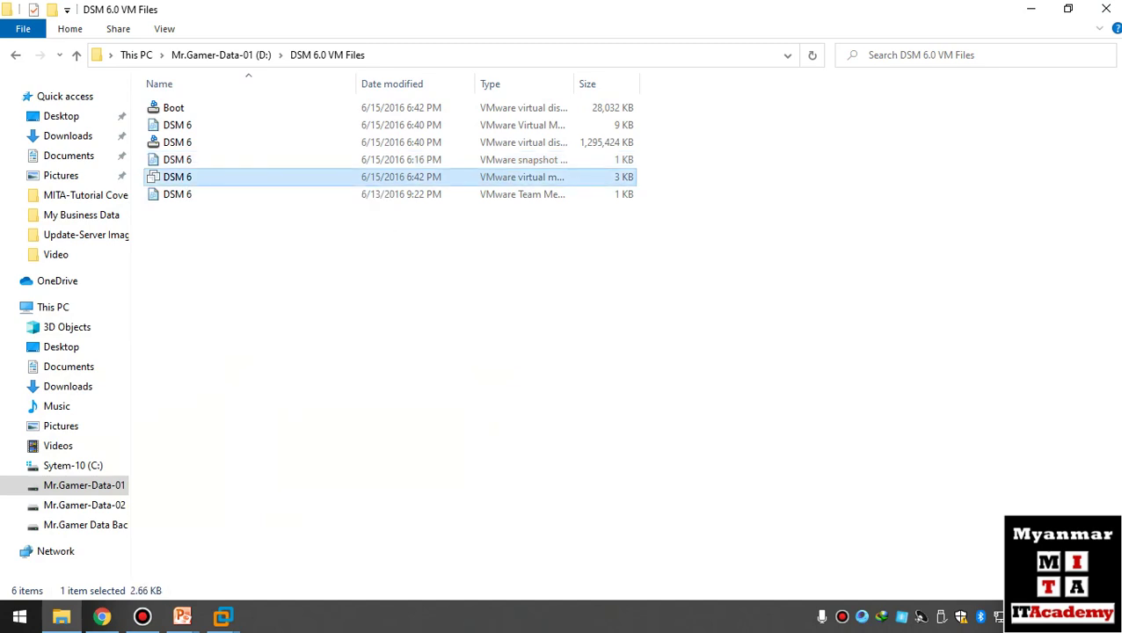
{"action": "right_click", "coordinate": [188, 177]}
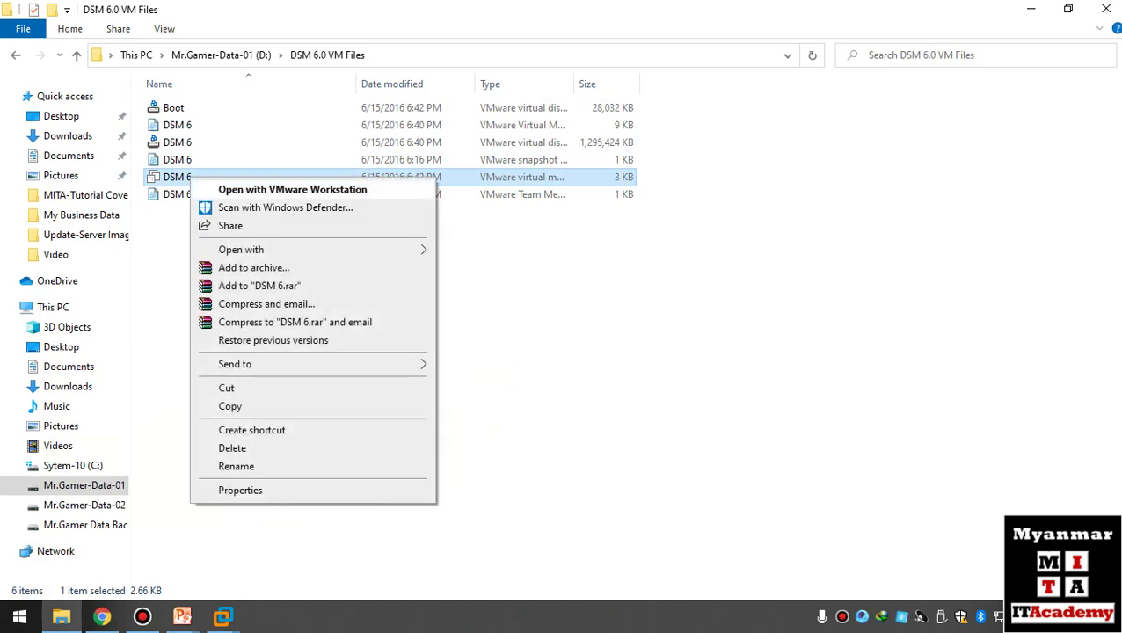
{"action": "left_click", "coordinate": [292, 189]}
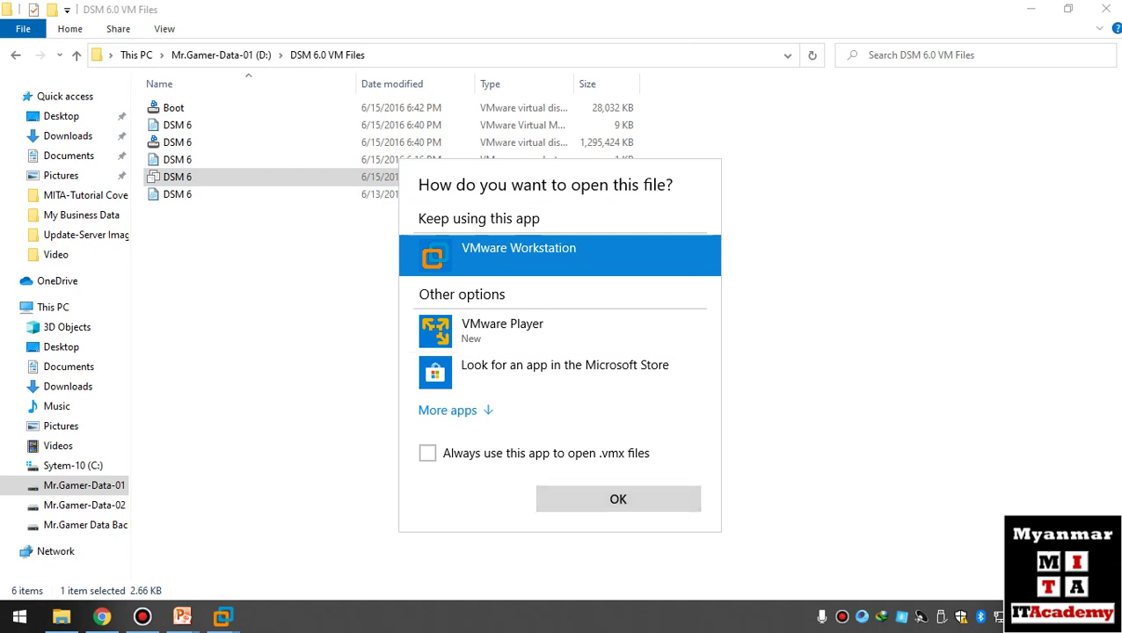
{"action": "left_click", "coordinate": [619, 498]}
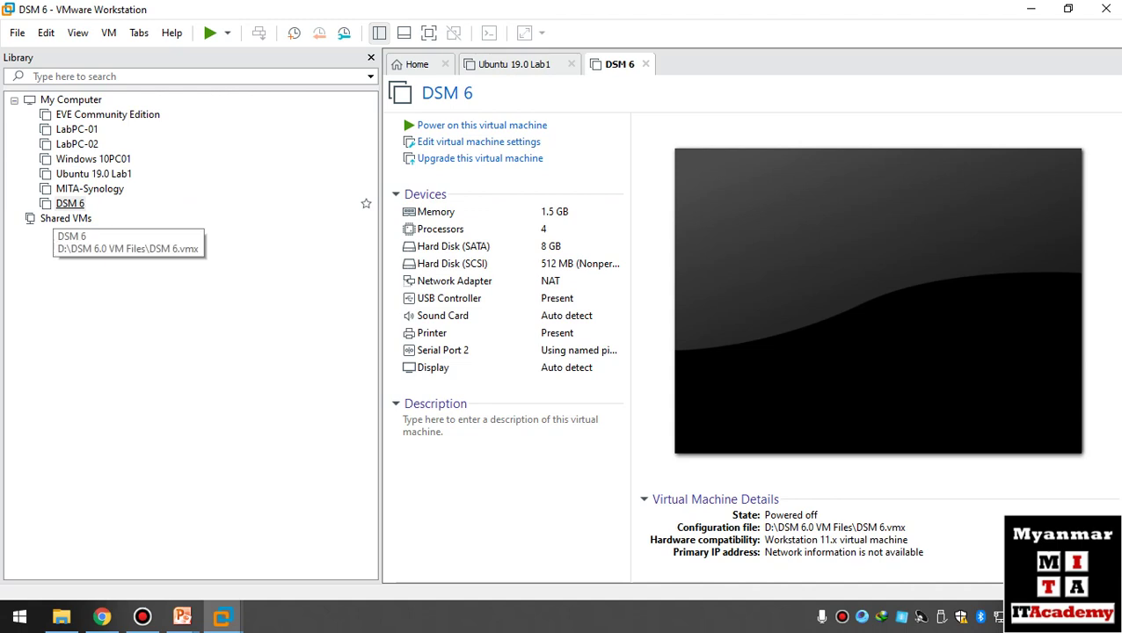
- Rename the DSM 6 virtual machine to NAS-Lab in its settings options
{"action": "right_click", "coordinate": [71, 204]}
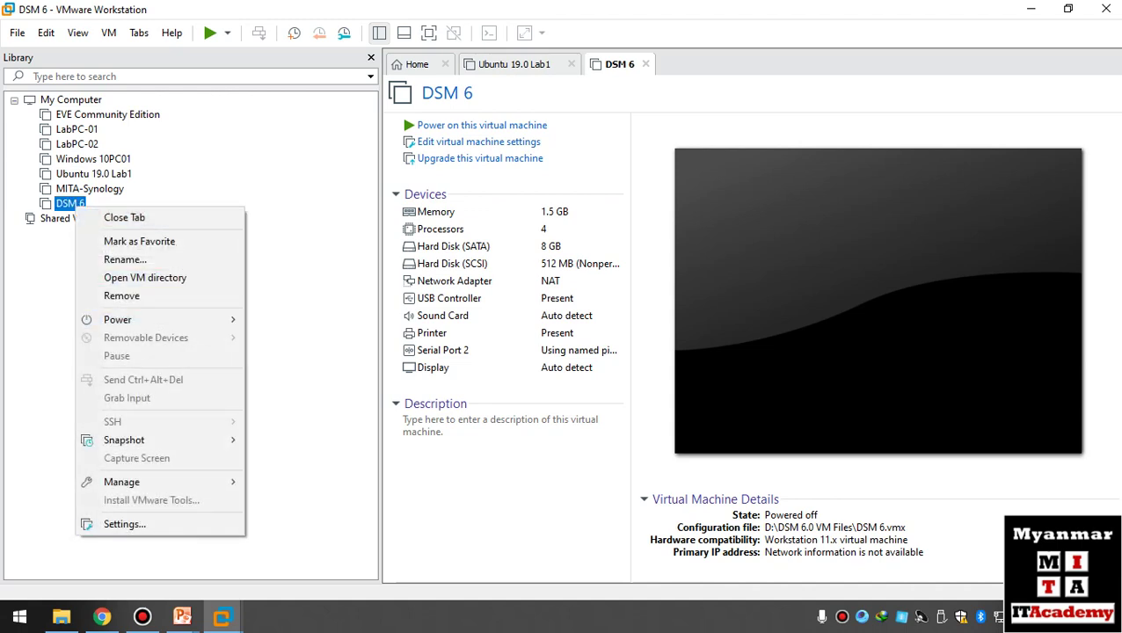
{"action": "left_click", "coordinate": [123, 524]}
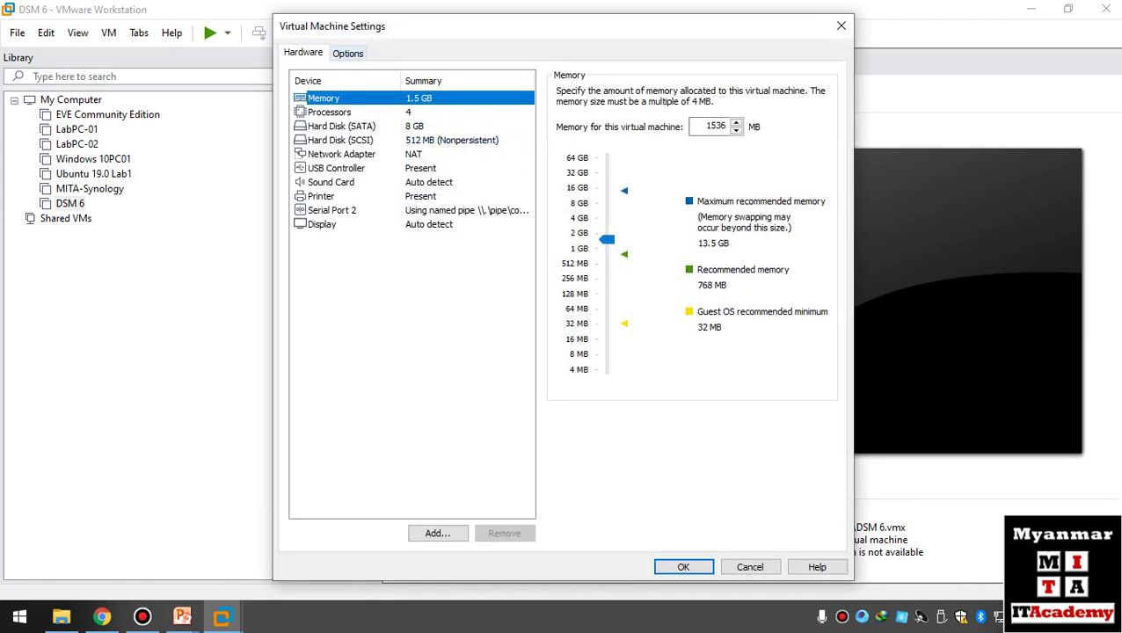
{"action": "left_click", "coordinate": [348, 53]}
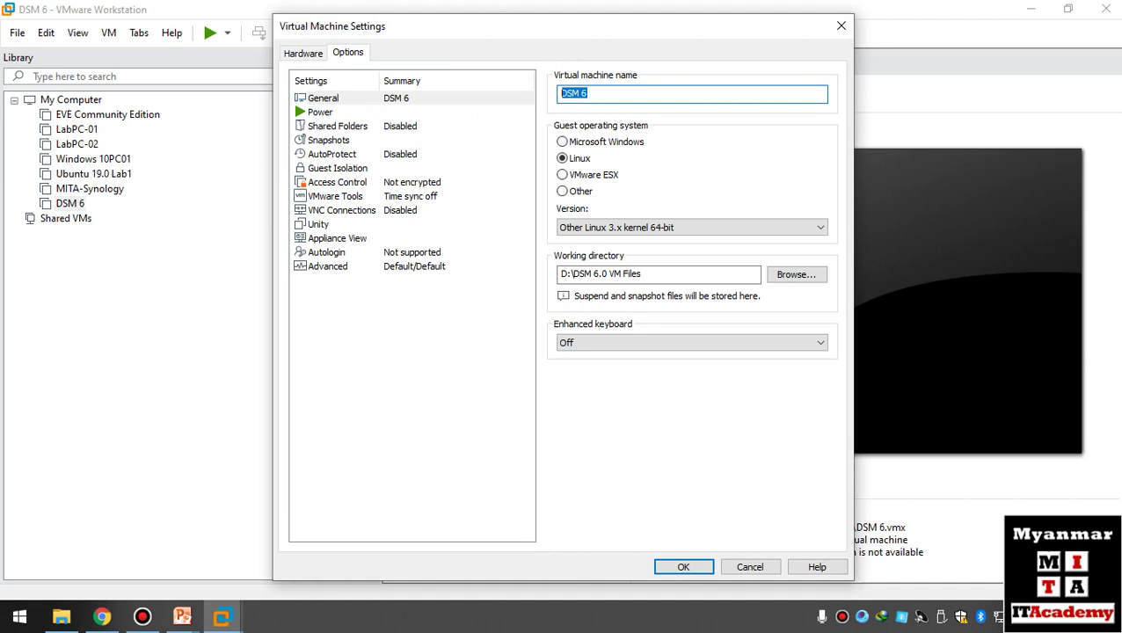
{"action": "type", "text": "NAS-Lab"}
- Give NAS-Lab 4096 MB memory and 2 processors with 2 cores each
{"action": "key", "text": "ctrl+Tab"}
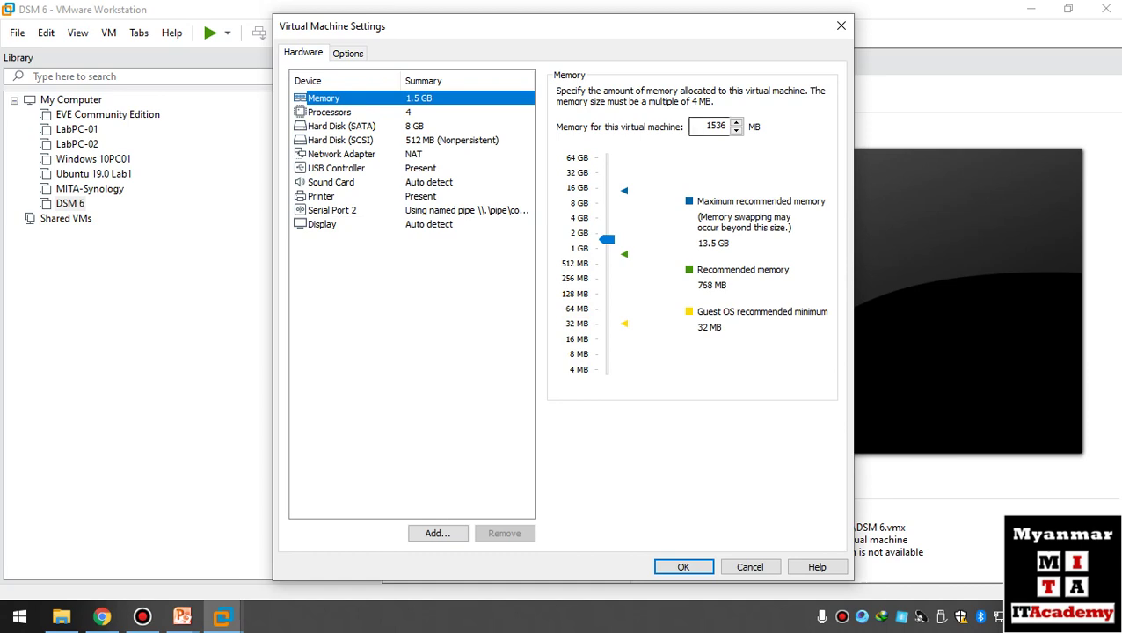
{"action": "left_click_drag", "start_coordinate": [607, 238], "coordinate": [607, 218]}
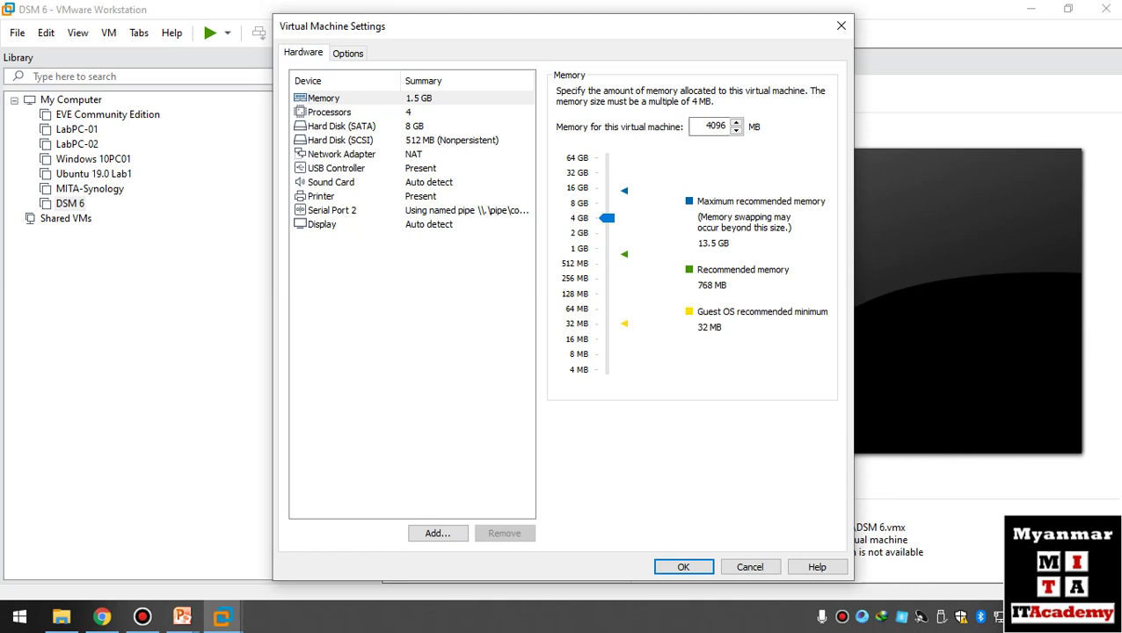
{"action": "left_click", "coordinate": [329, 111]}
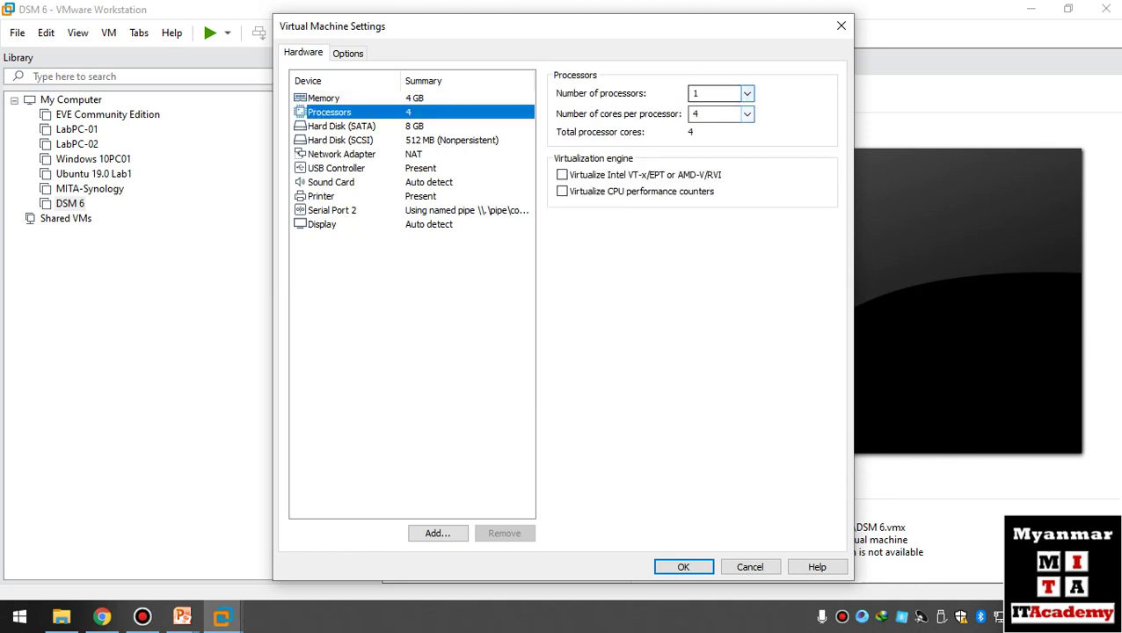
{"action": "left_click", "coordinate": [720, 93]}
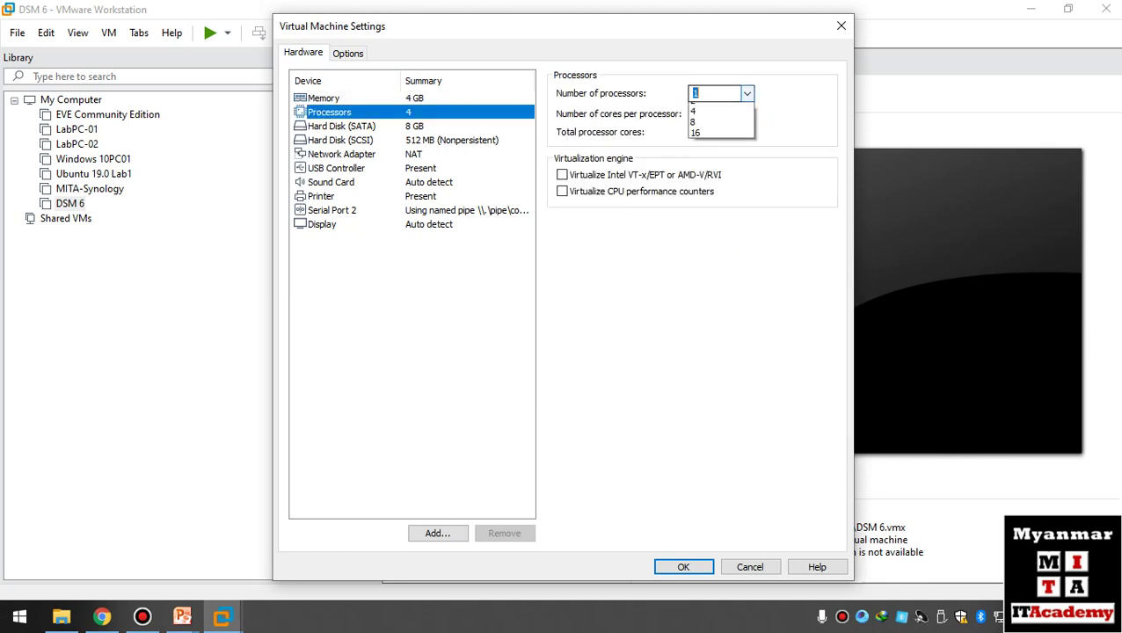
{"action": "left_click", "coordinate": [704, 109]}
{"action": "left_click", "coordinate": [720, 113]}
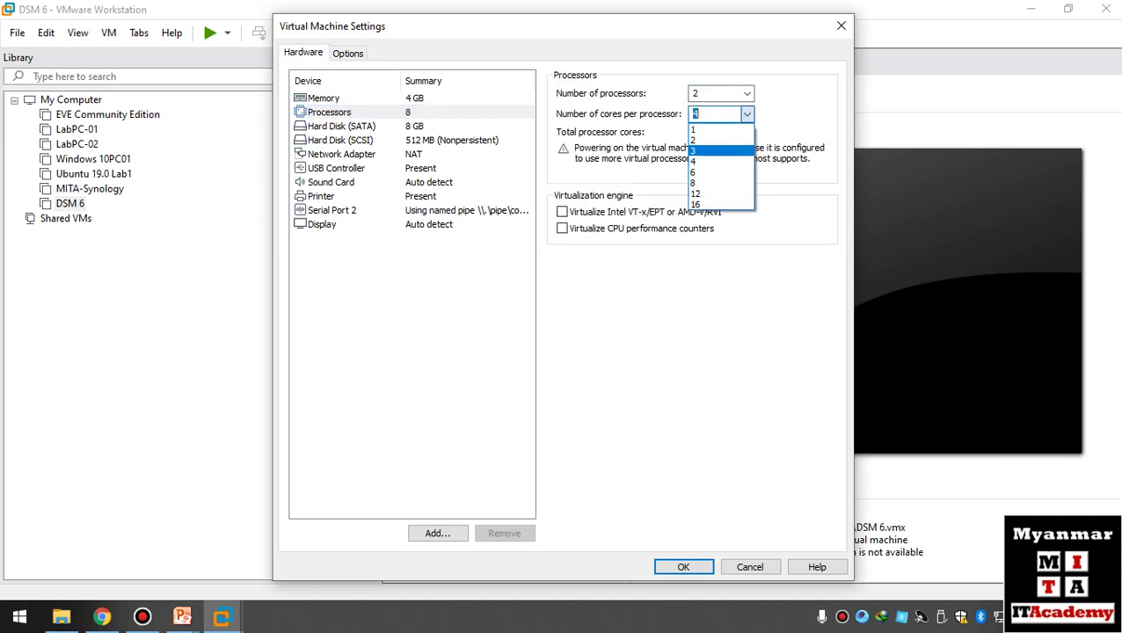
{"action": "left_click", "coordinate": [704, 143]}
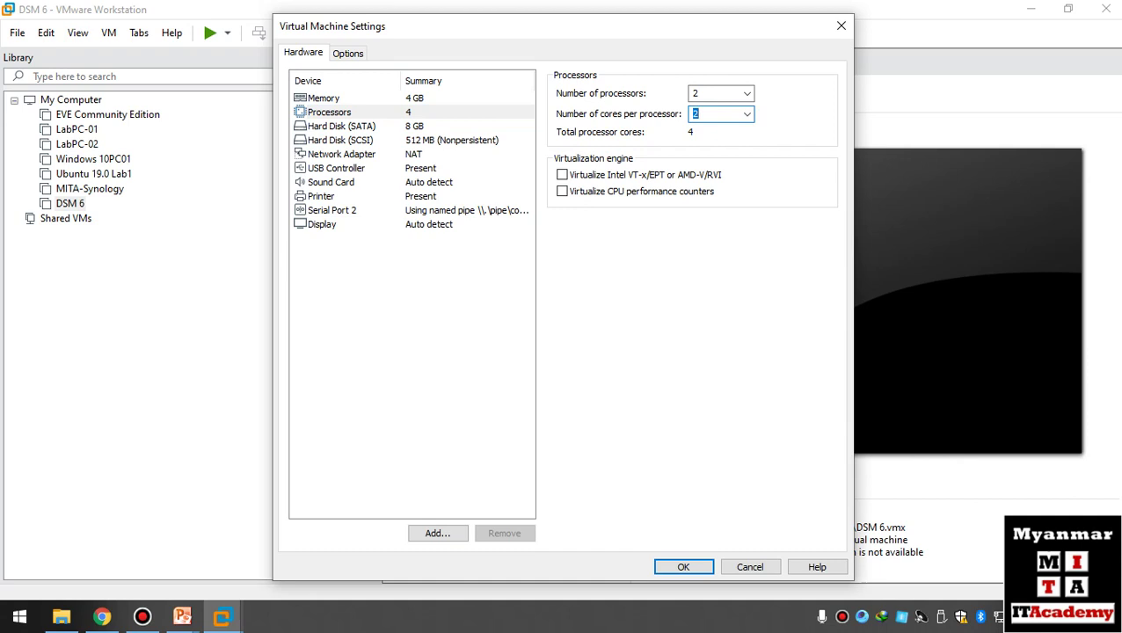
- Connect the network adapter to Custom VMnet0 and save the settings
{"action": "left_click", "coordinate": [341, 154]}
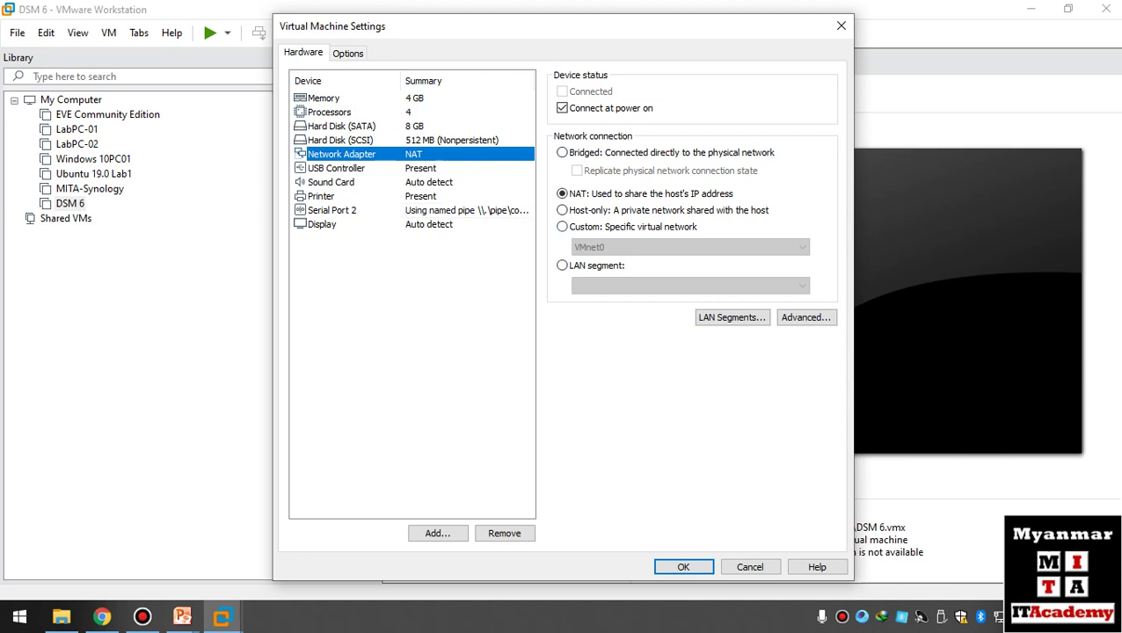
{"action": "left_click", "coordinate": [562, 226]}
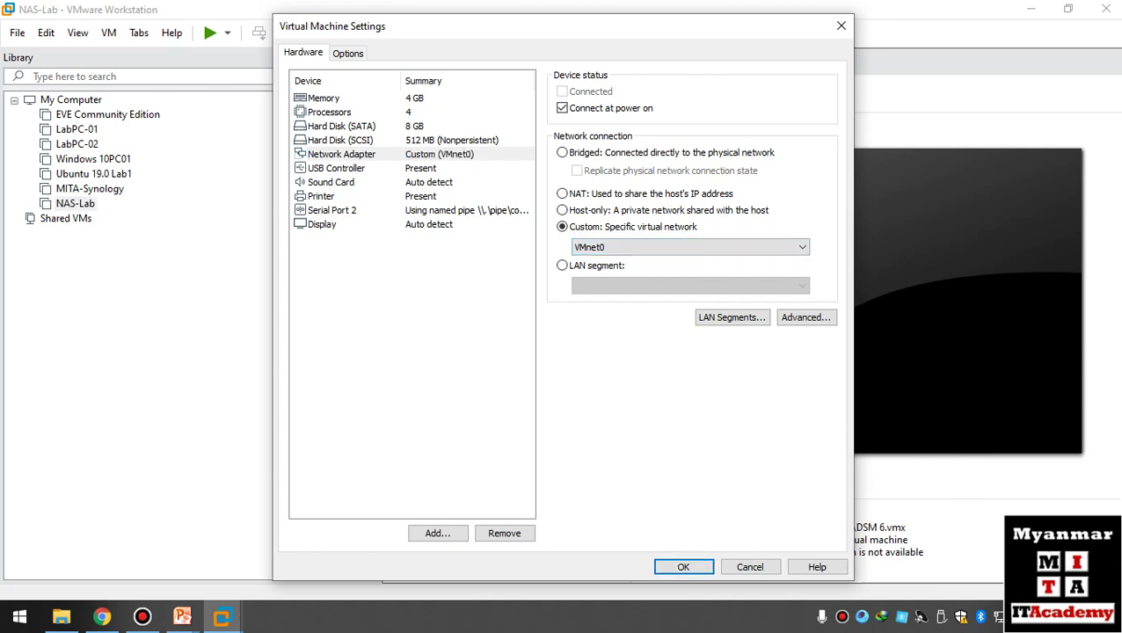
{"action": "left_click", "coordinate": [684, 567]}
{"action": "left_click", "coordinate": [47, 33]}
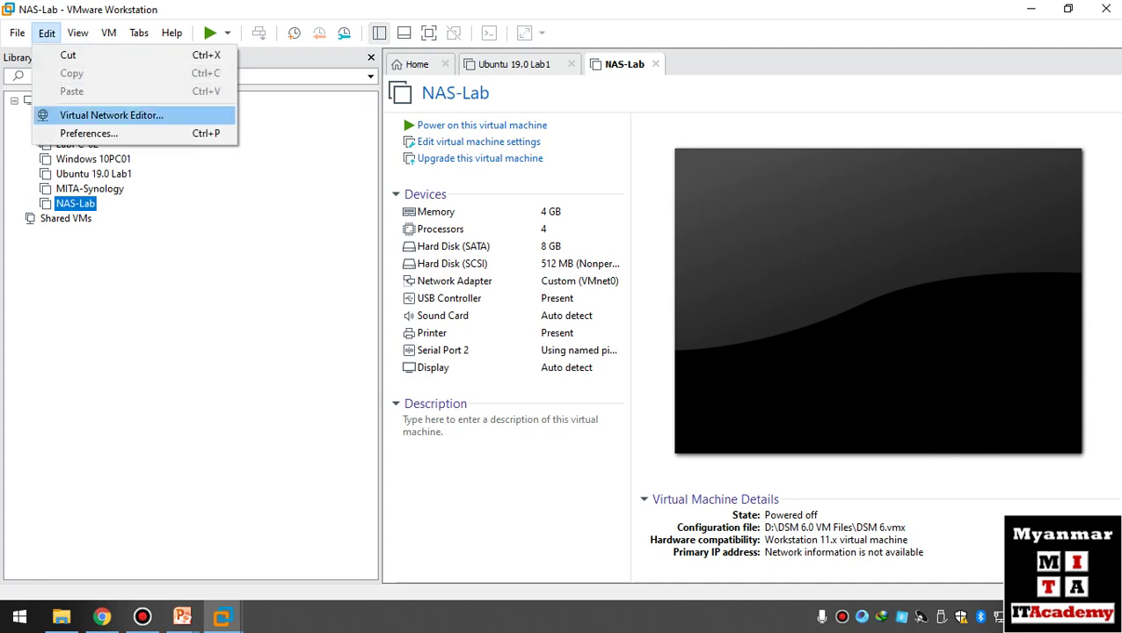
- Bridge VMnet0 to the Intel 82579V Gigabit adapter in the Virtual Network Editor
{"action": "left_click", "coordinate": [111, 115]}
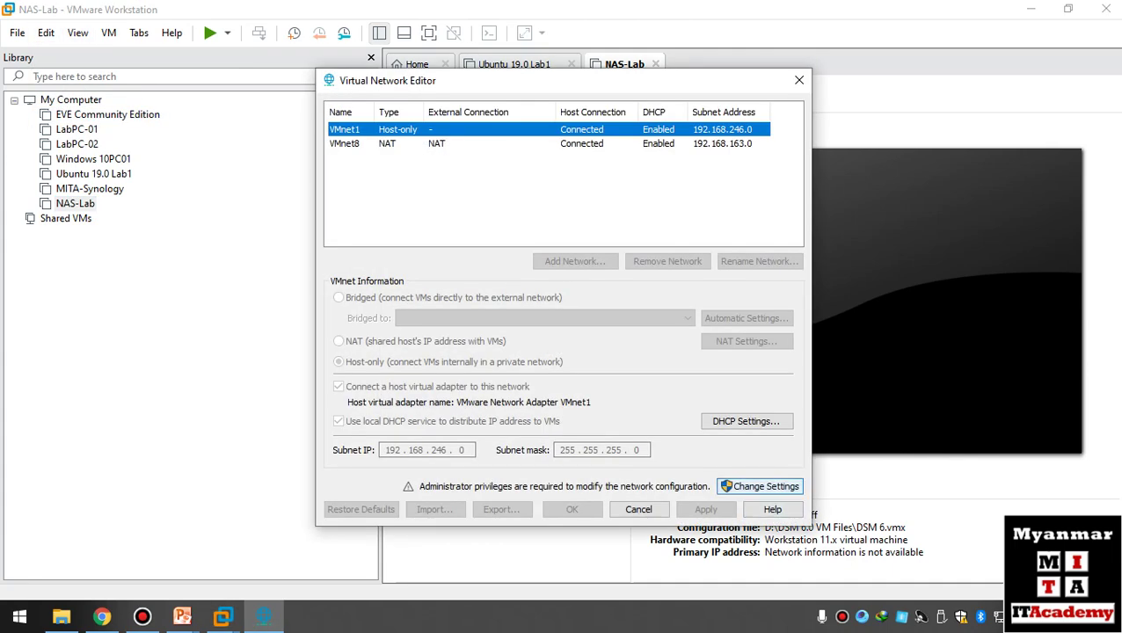
{"action": "left_click", "coordinate": [760, 486]}
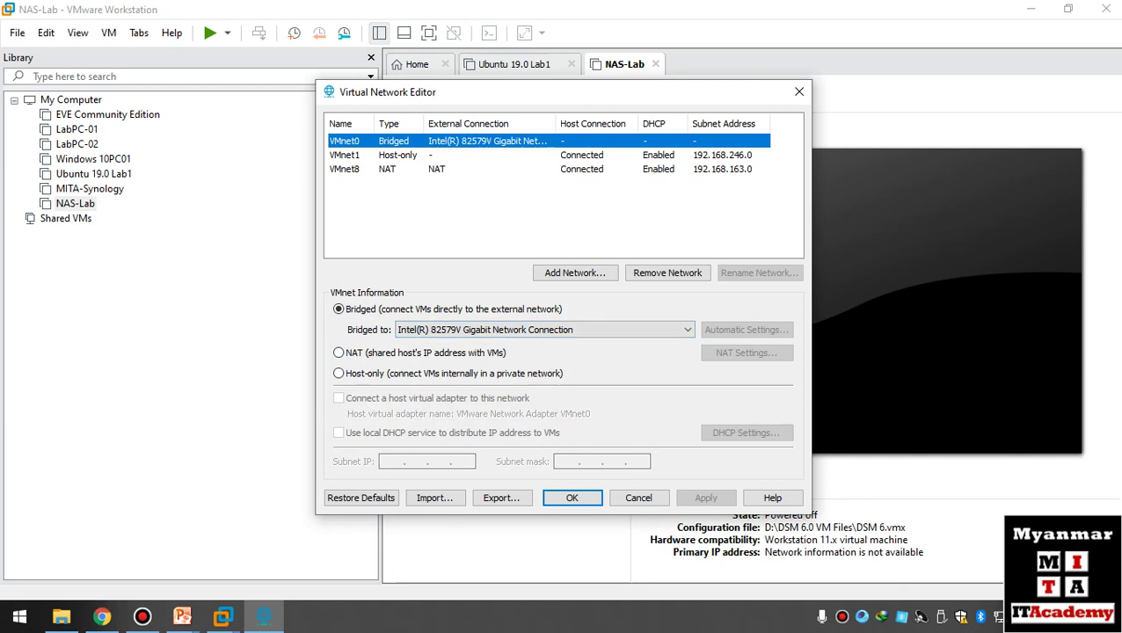
{"action": "left_click", "coordinate": [688, 329]}
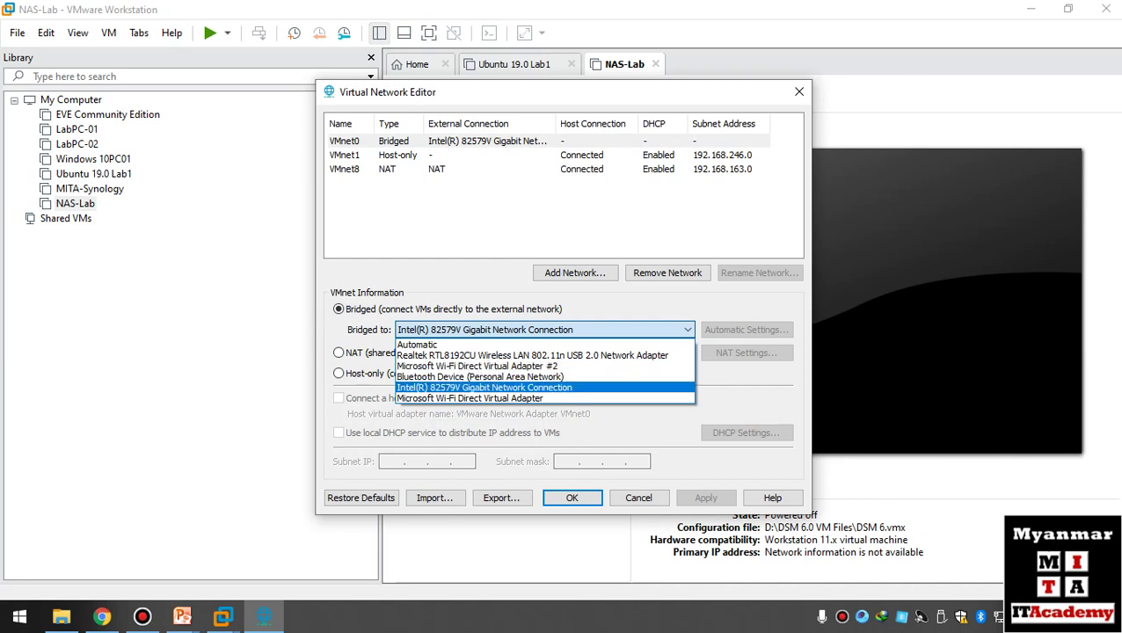
{"action": "key", "text": "Return"}
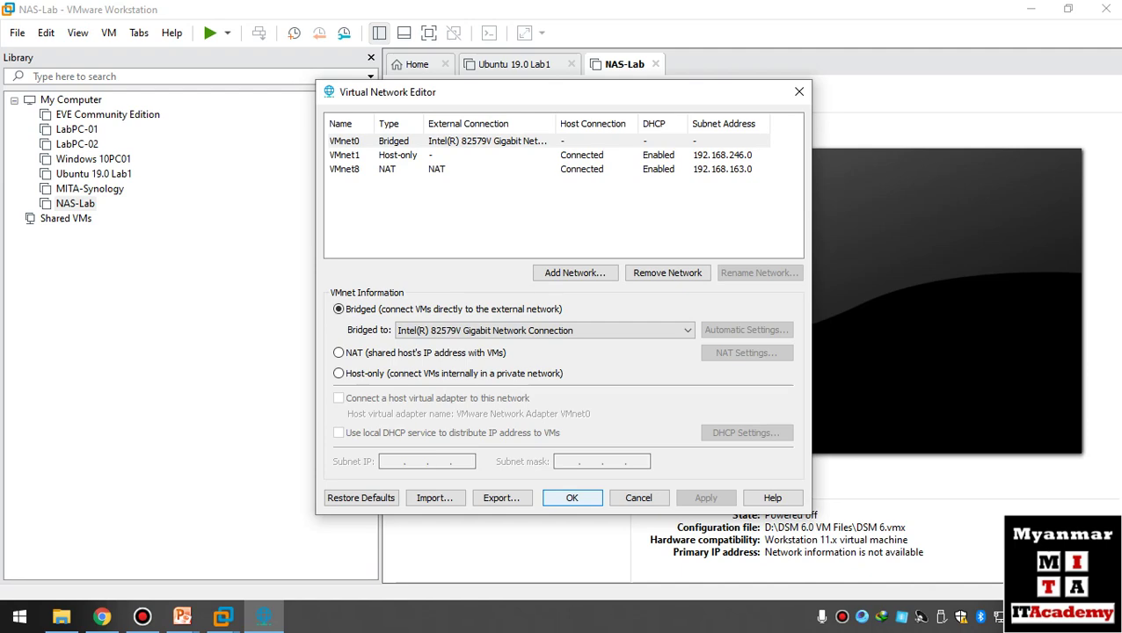
{"action": "key", "text": "Return"}
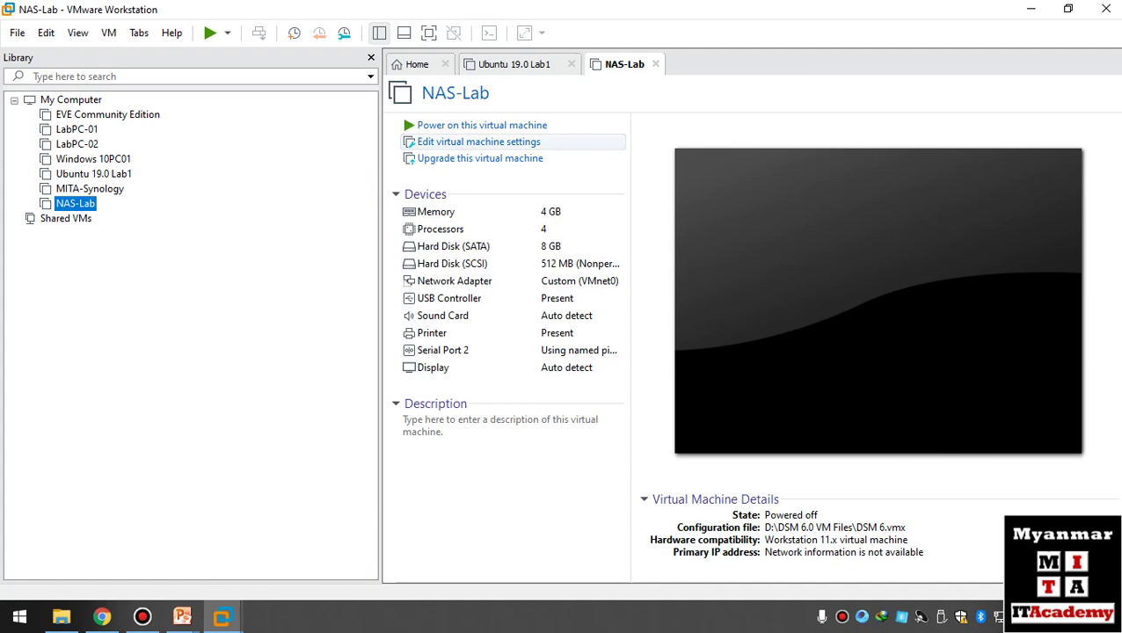
{"action": "left_click", "coordinate": [480, 141]}
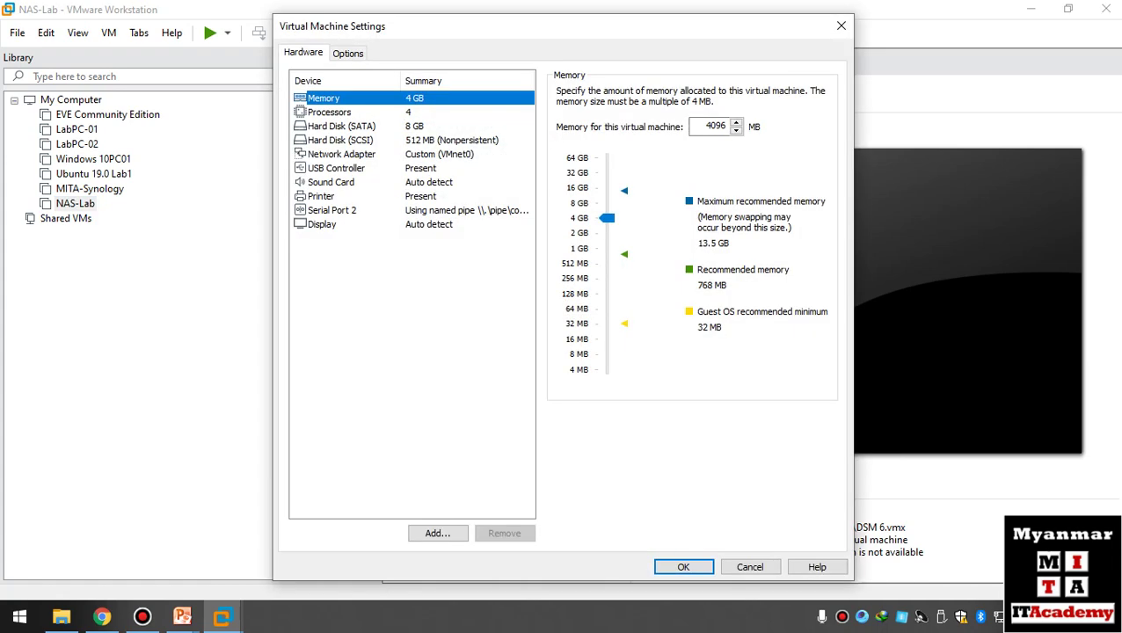
{"action": "left_click", "coordinate": [341, 154]}
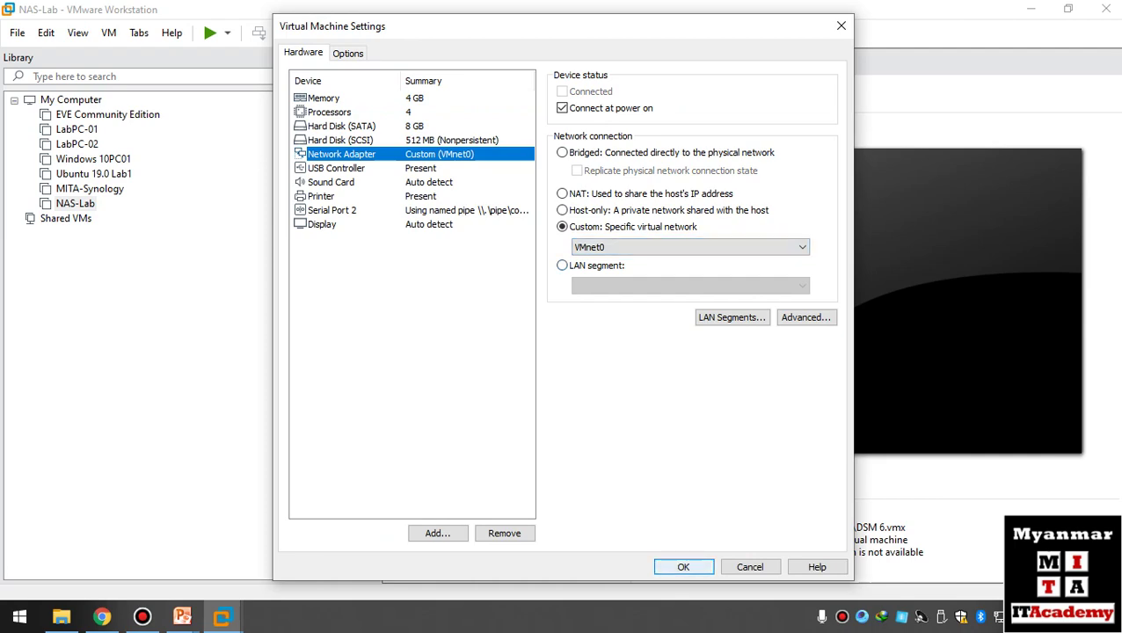
{"action": "key", "text": "Return"}
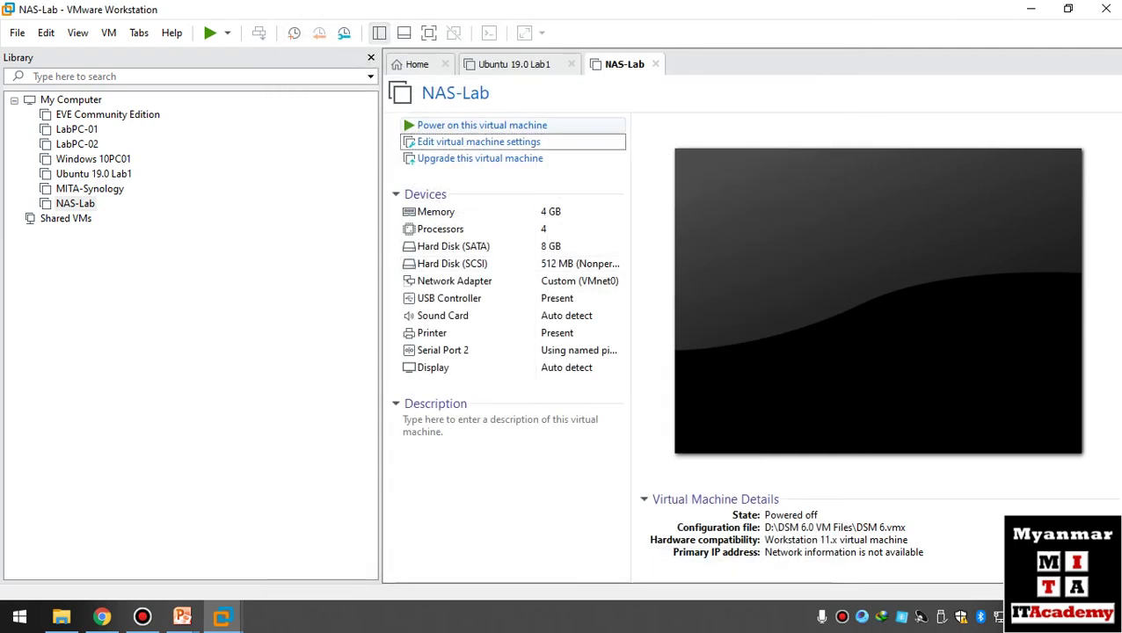
- Power on NAS-Lab, answer the moved-or-copied prompt, then return to Chrome
{"action": "left_click", "coordinate": [482, 125]}
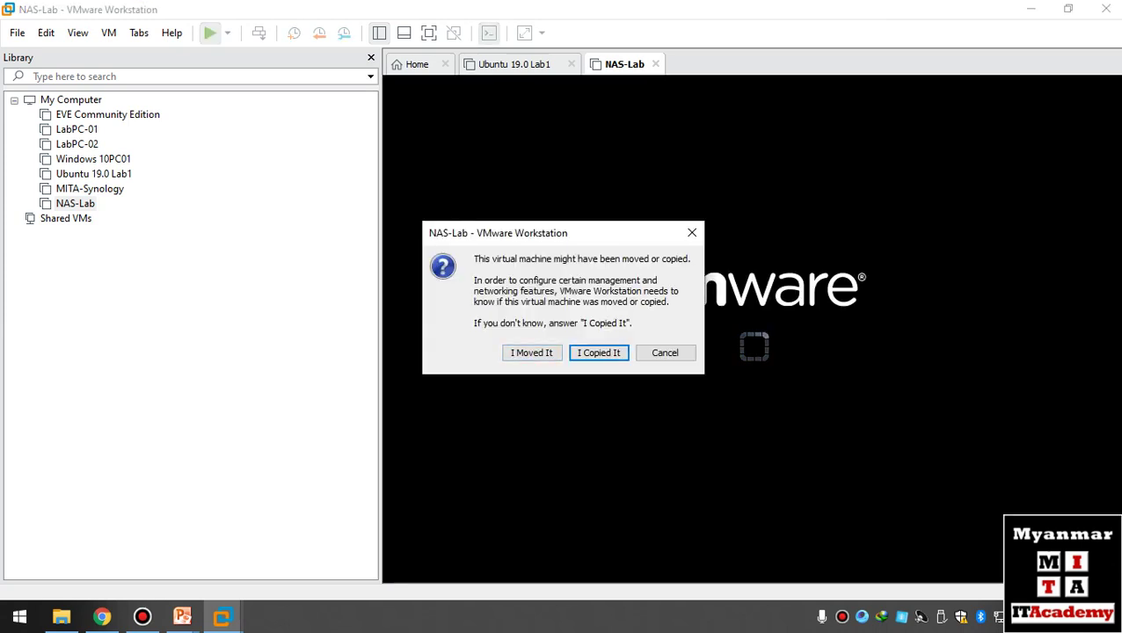
{"action": "left_click", "coordinate": [599, 353]}
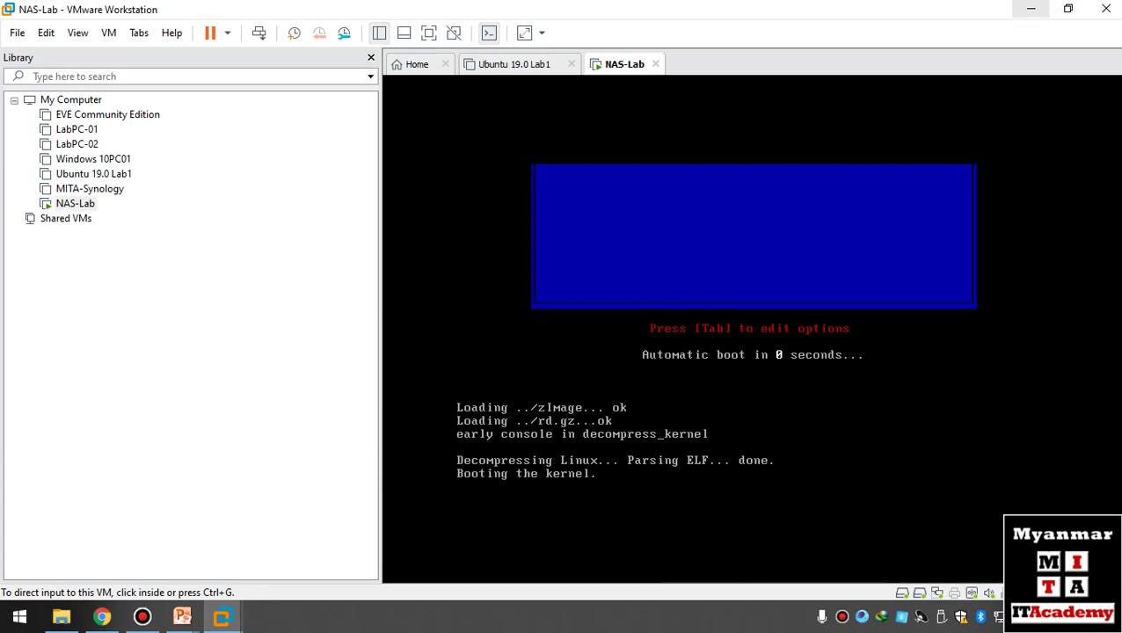
{"action": "left_click", "coordinate": [102, 618]}
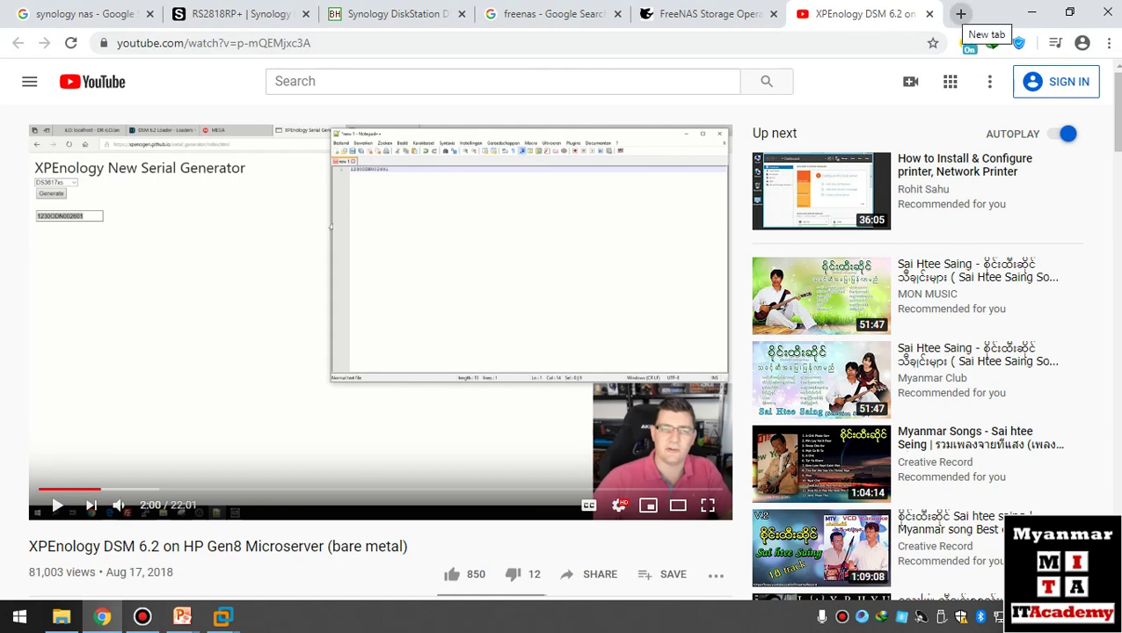
- Load find.synology.com in a new tab to locate DiskStation DS3615xs at 192.168.5.153
{"action": "left_click", "coordinate": [960, 14]}
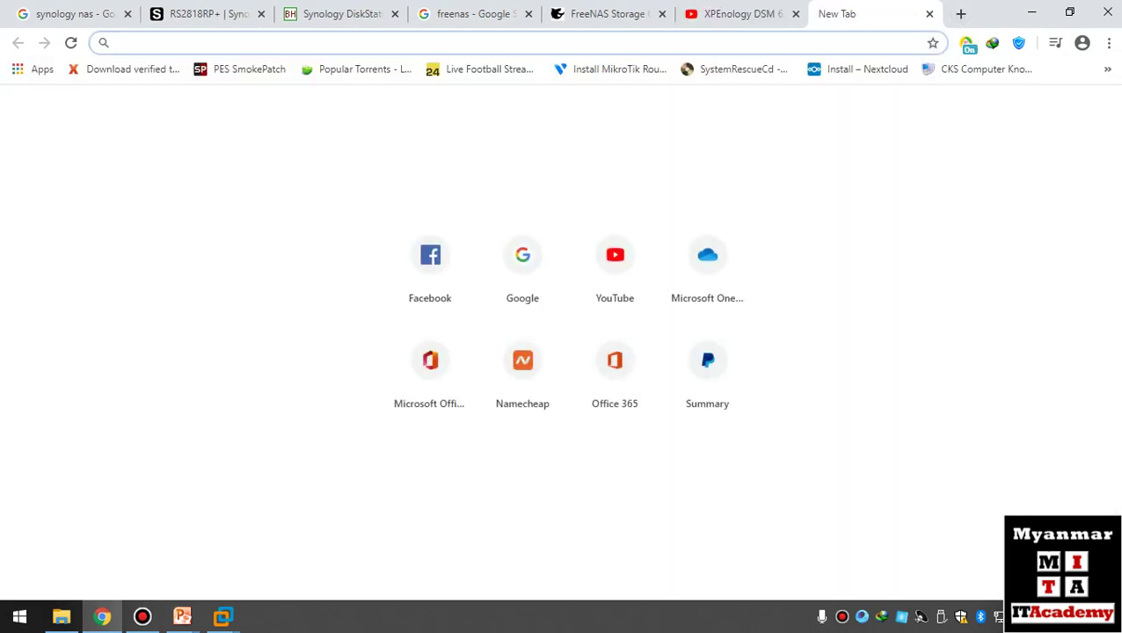
{"action": "type", "text": "fi"}
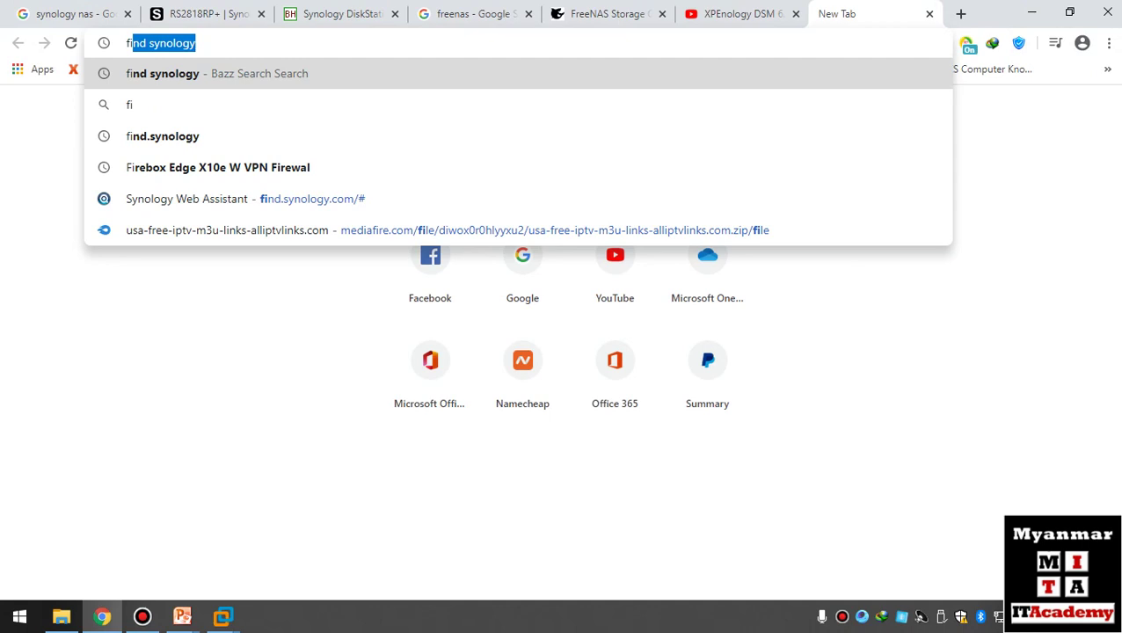
{"action": "key", "text": "Down"}
{"action": "key", "text": "Down"}
{"action": "key", "text": "Down"}
{"action": "key", "text": "Down"}
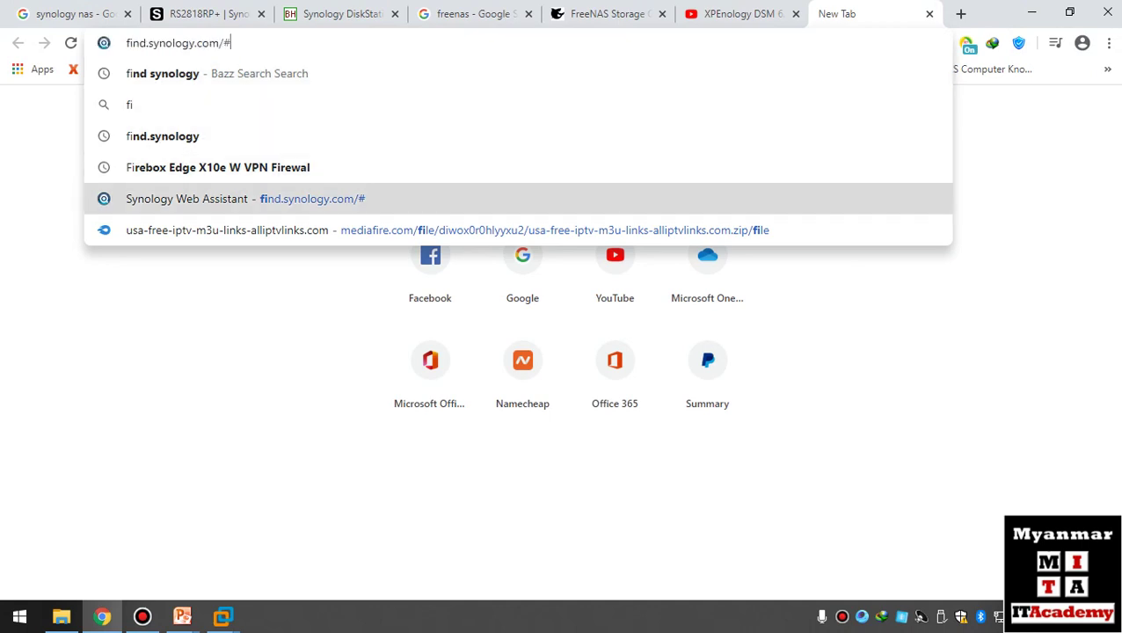
{"action": "key", "text": "BackSpace"}
{"action": "key", "text": "BackSpace"}
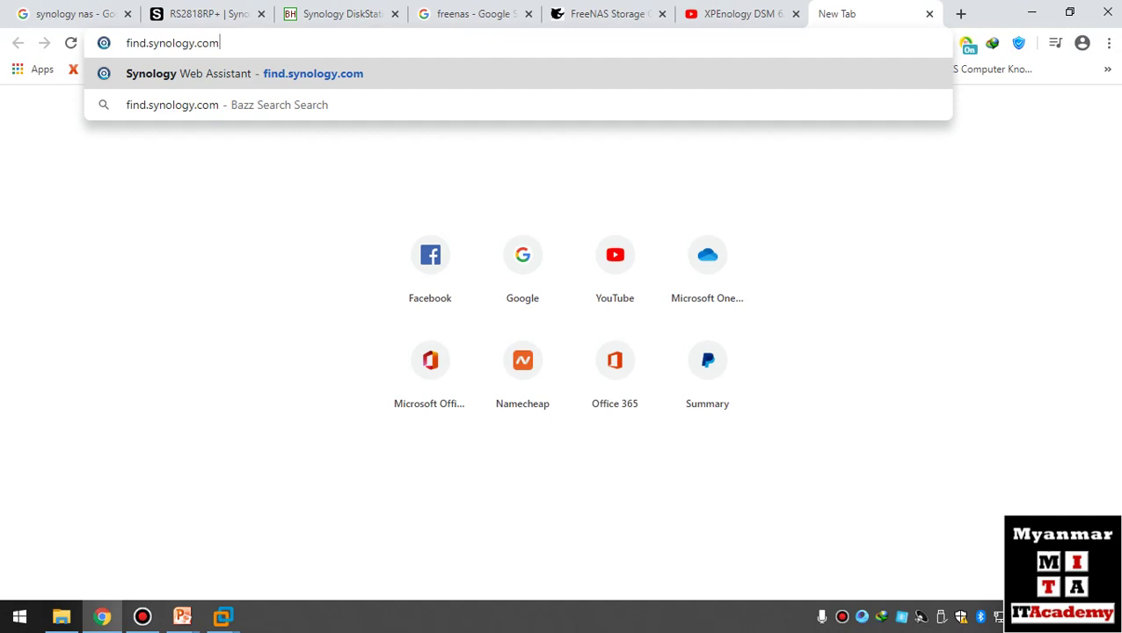
{"action": "key", "text": "Return"}
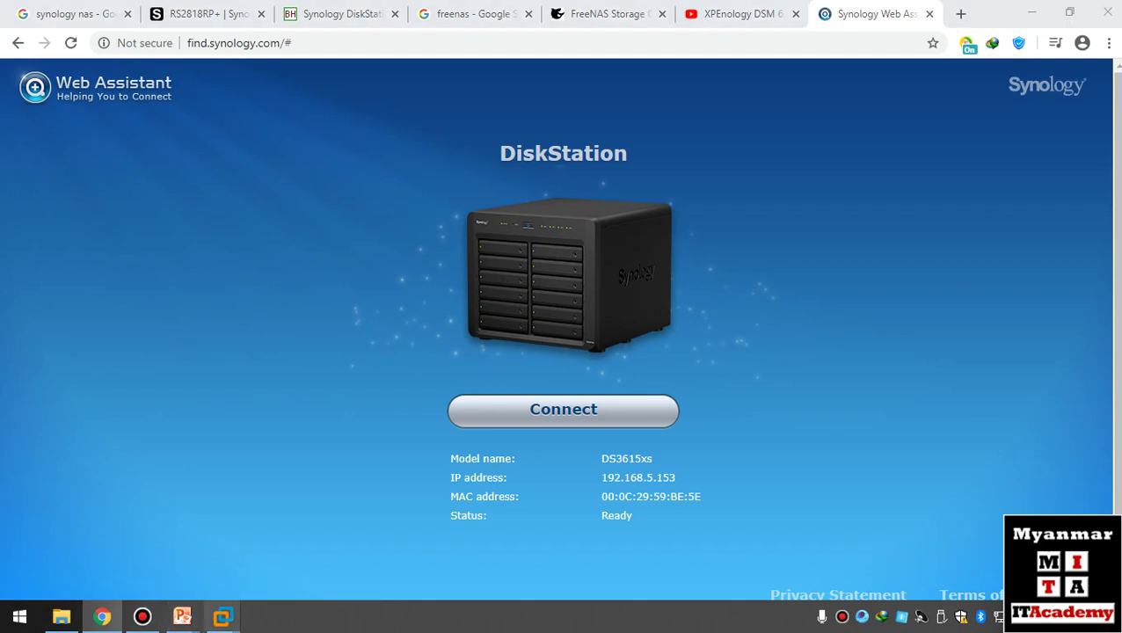
{"action": "mouse_move", "coordinate": [222, 616]}
{"action": "left_click", "coordinate": [282, 510]}
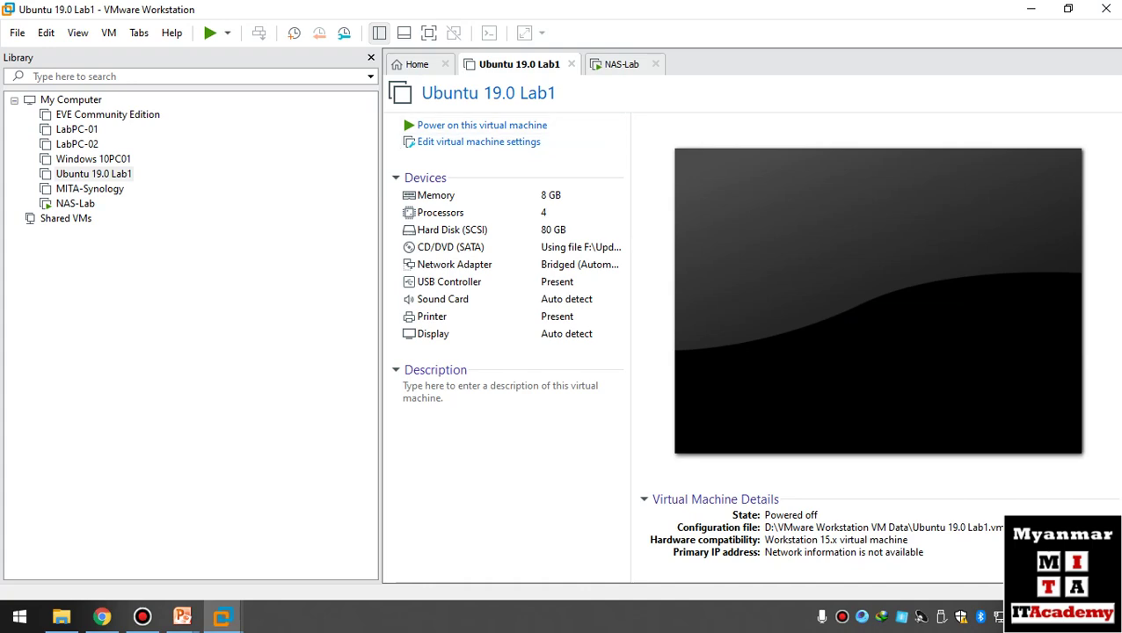
- Check NAS-Lab's network adapter advanced settings, close them, then return to Web Assistant
{"action": "key", "text": "ctrl+Tab"}
{"action": "right_click", "coordinate": [79, 203]}
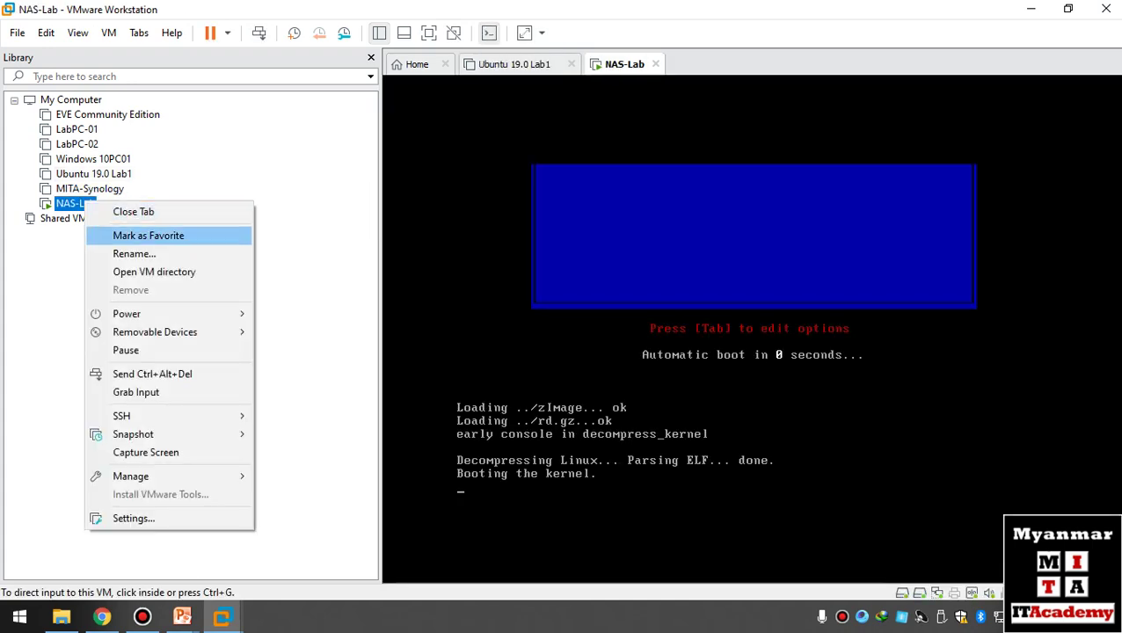
{"action": "left_click", "coordinate": [133, 518]}
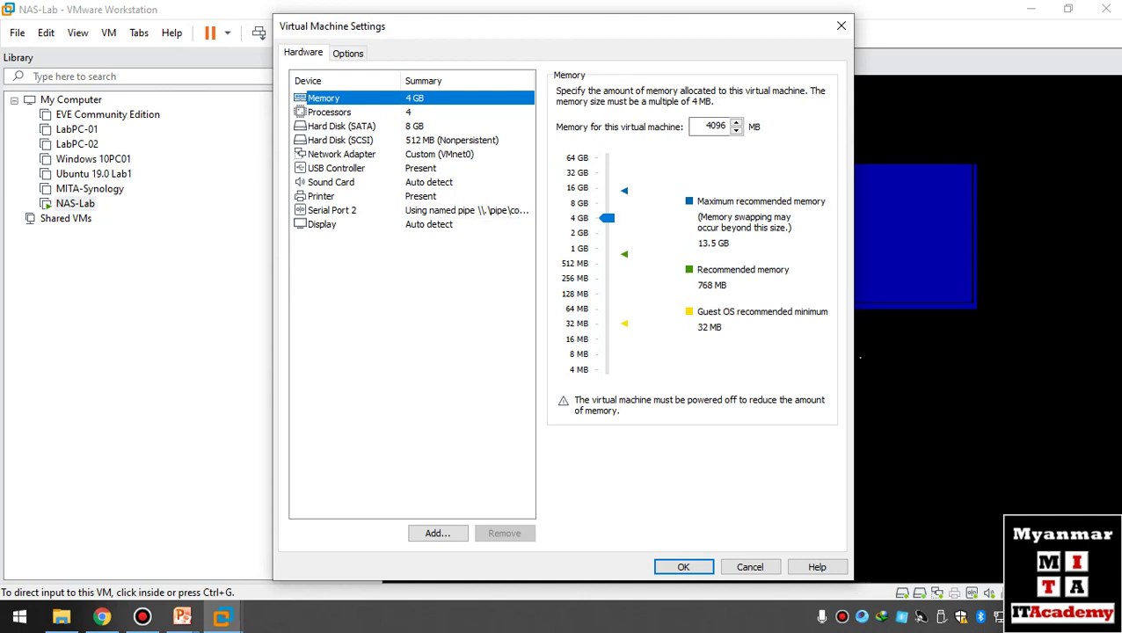
{"action": "left_click", "coordinate": [341, 154]}
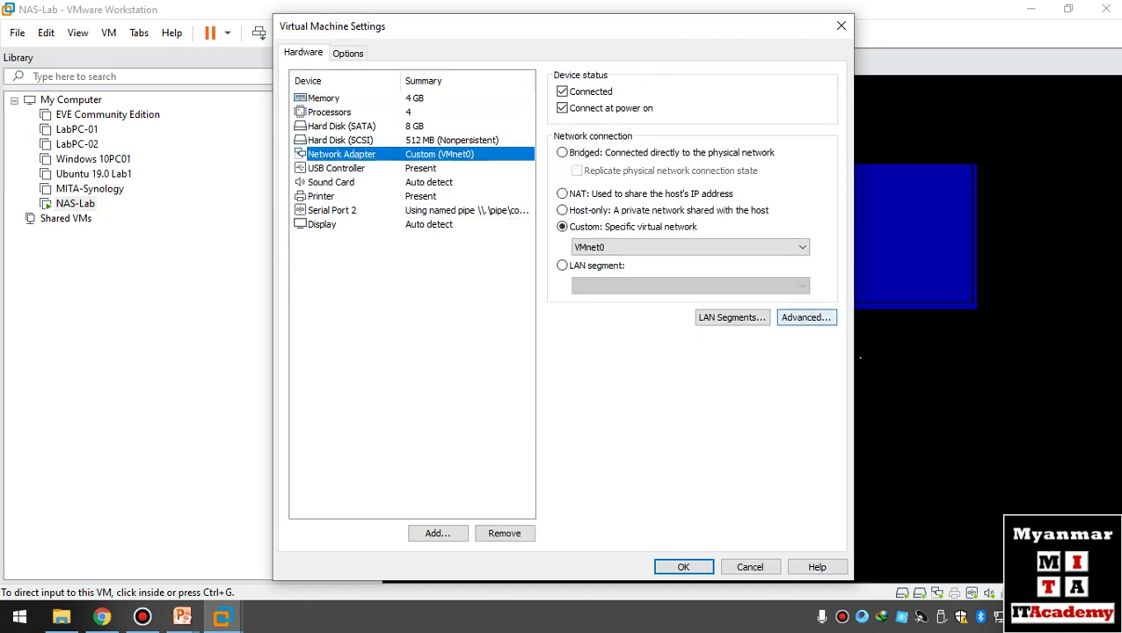
{"action": "left_click", "coordinate": [805, 318]}
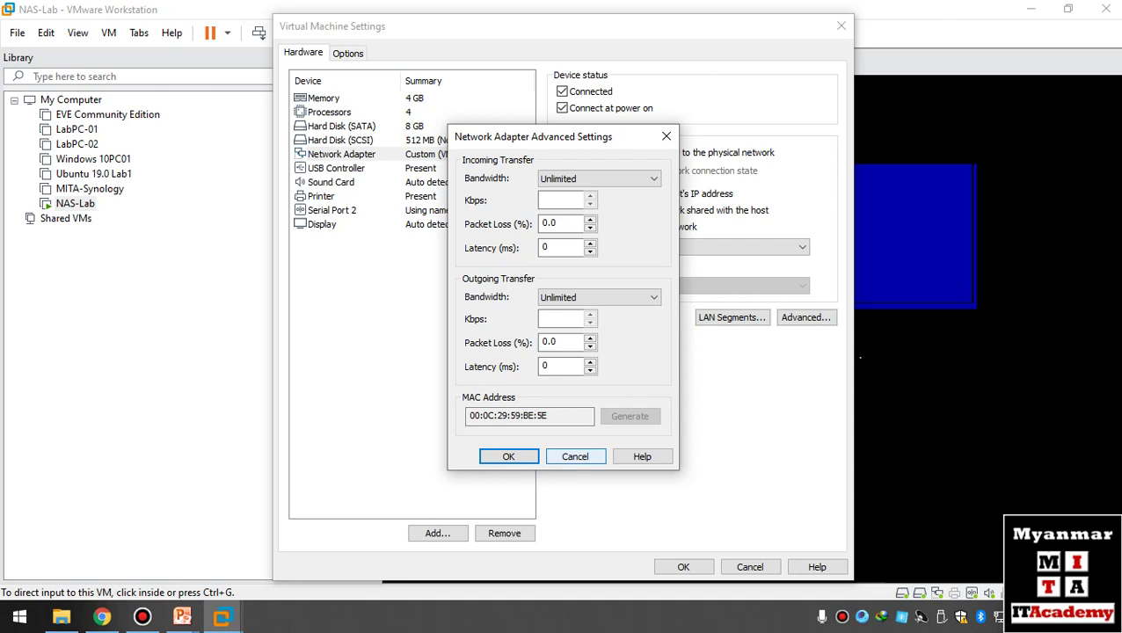
{"action": "left_click", "coordinate": [575, 457]}
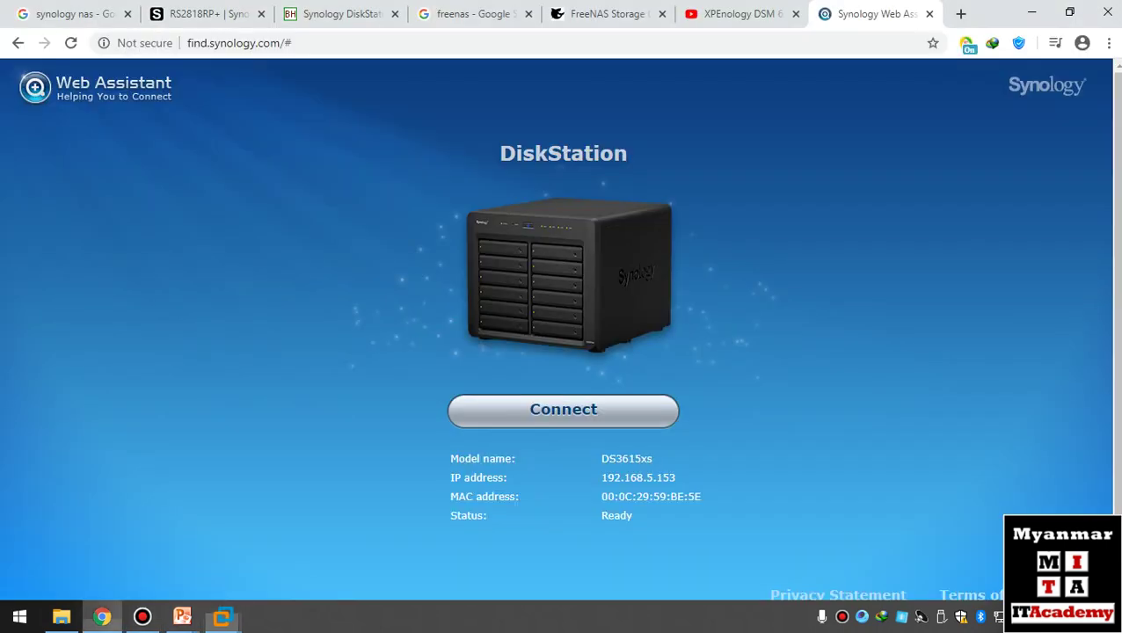
{"action": "left_click", "coordinate": [102, 618]}
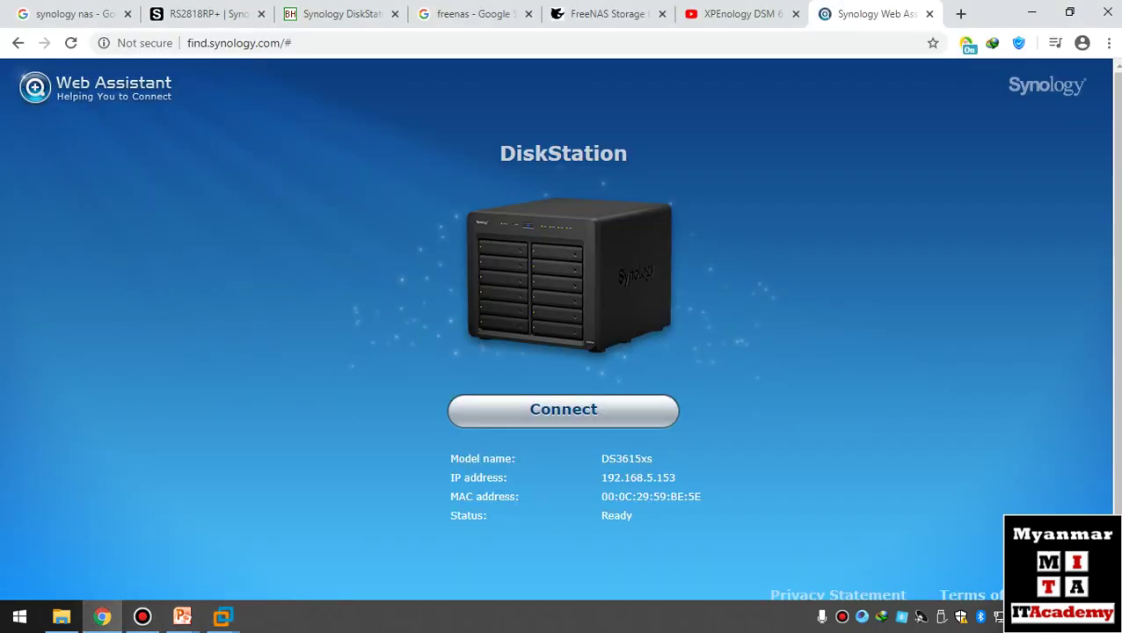
- Connect to the DiskStation at 192.168.5.153, then minimize Chrome and VMware Workstation while it prepares
{"action": "left_click", "coordinate": [562, 410]}
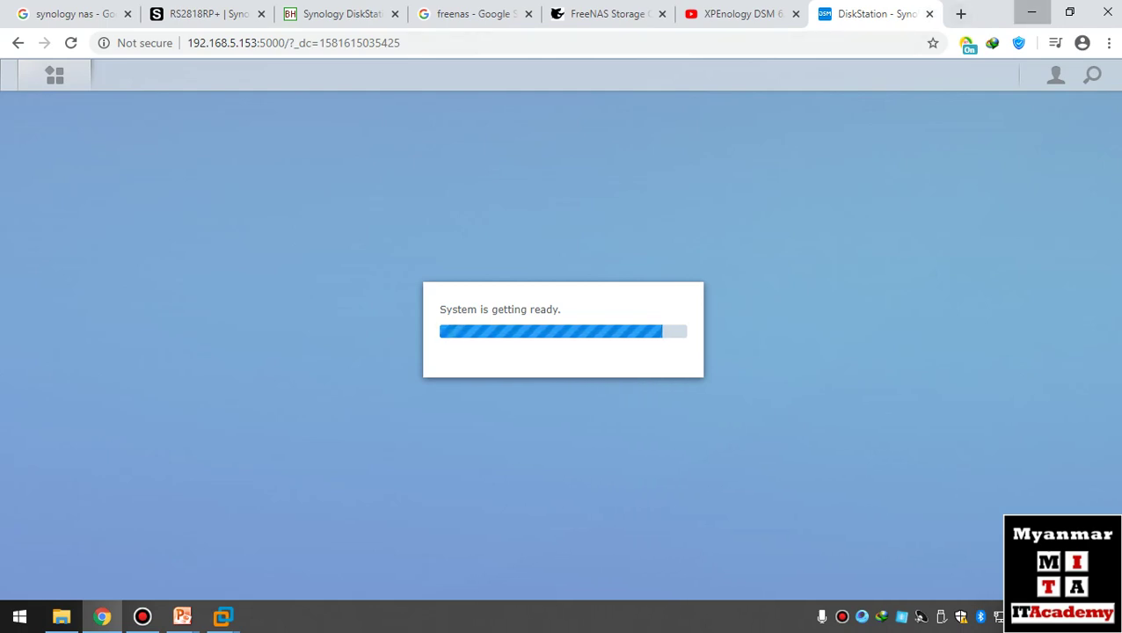
{"action": "left_click", "coordinate": [1032, 12]}
{"action": "left_click", "coordinate": [1031, 9]}
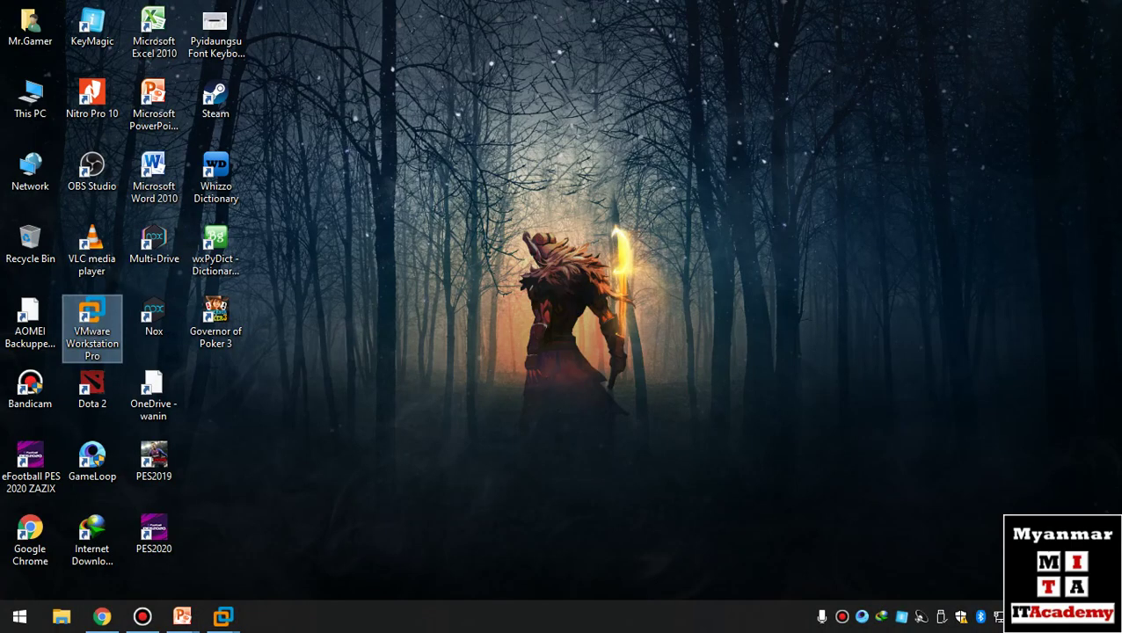
- Check the host PC's system properties, then look over running processes in Task Manager and close it
{"action": "right_click", "coordinate": [33, 99]}
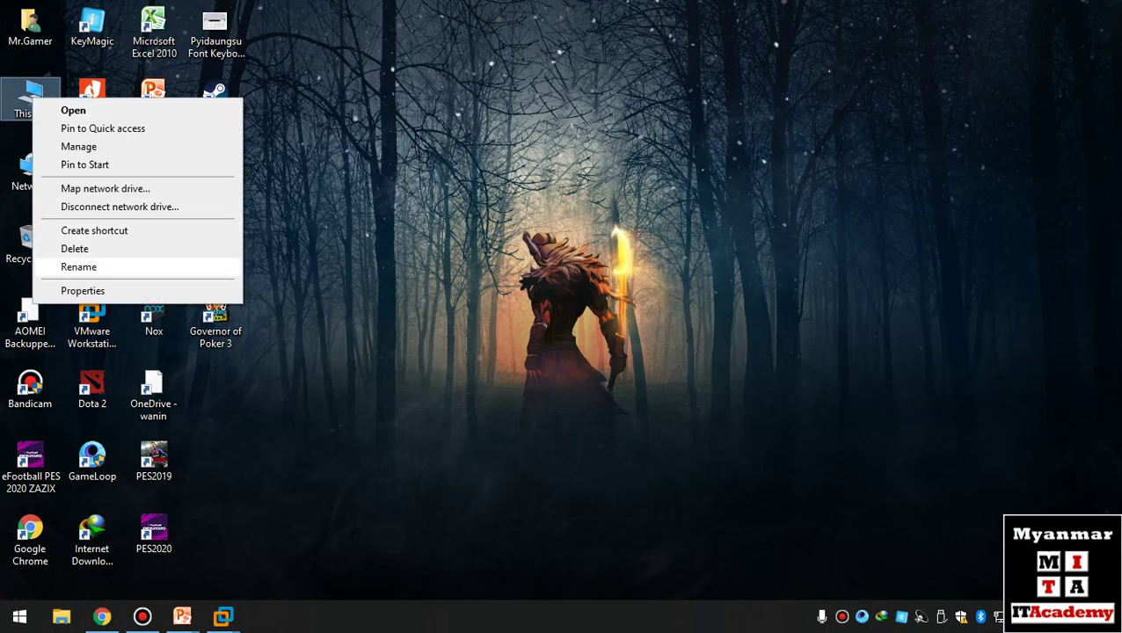
{"action": "left_click", "coordinate": [82, 291]}
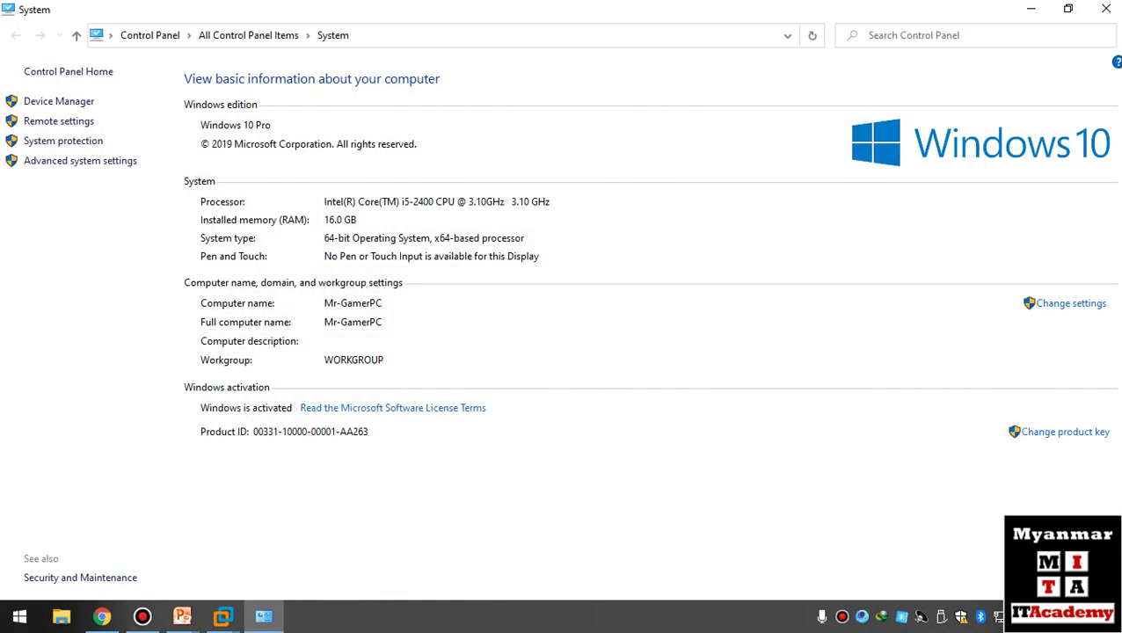
{"action": "right_click", "coordinate": [491, 616]}
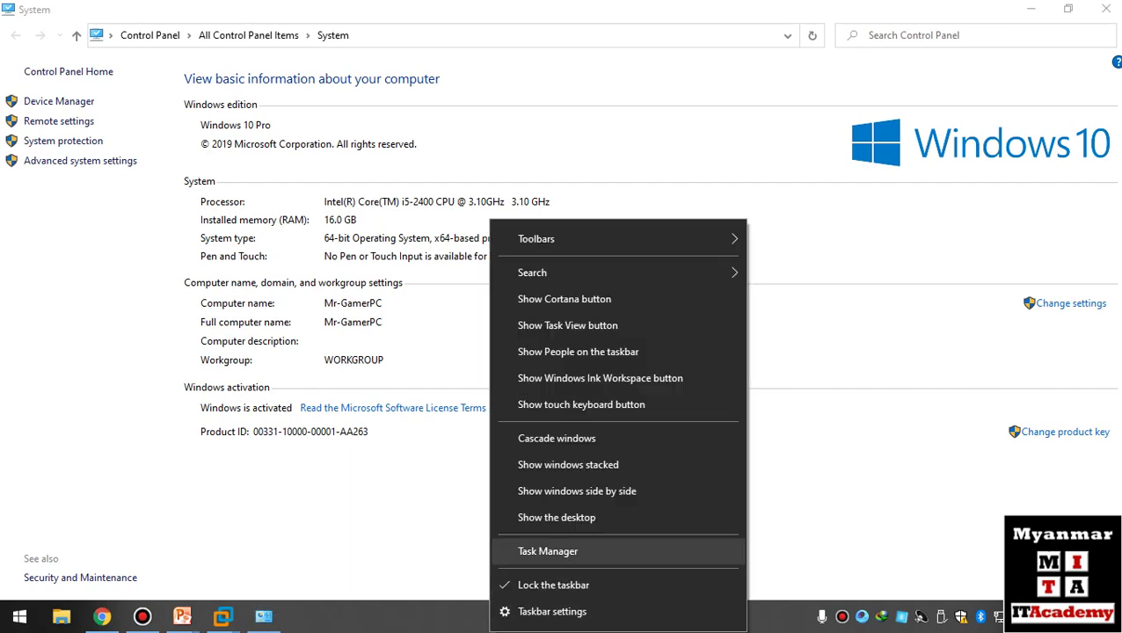
{"action": "left_click", "coordinate": [550, 549]}
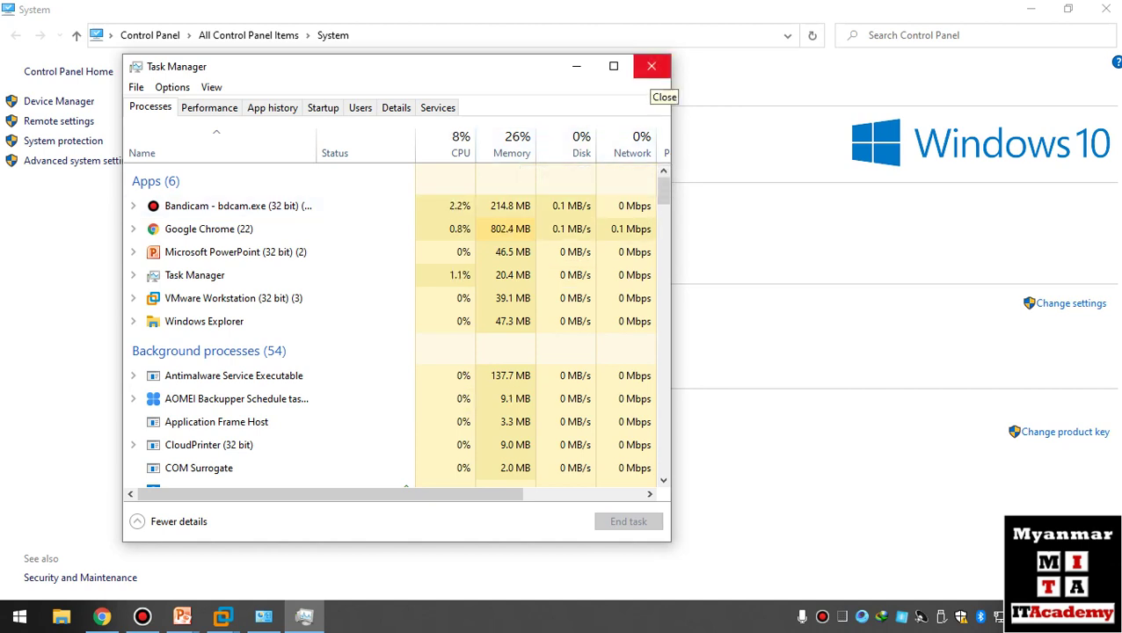
{"action": "left_click", "coordinate": [652, 70]}
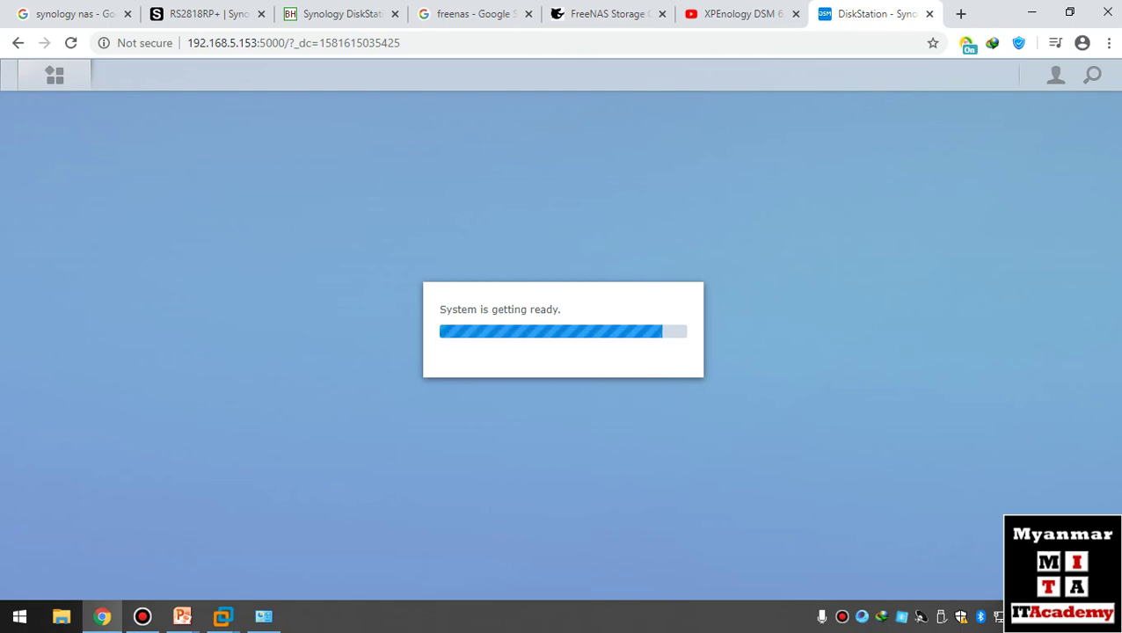
- Bring up Bandicam and minimize it while DSM finishes getting the system ready
{"action": "left_click", "coordinate": [143, 617]}
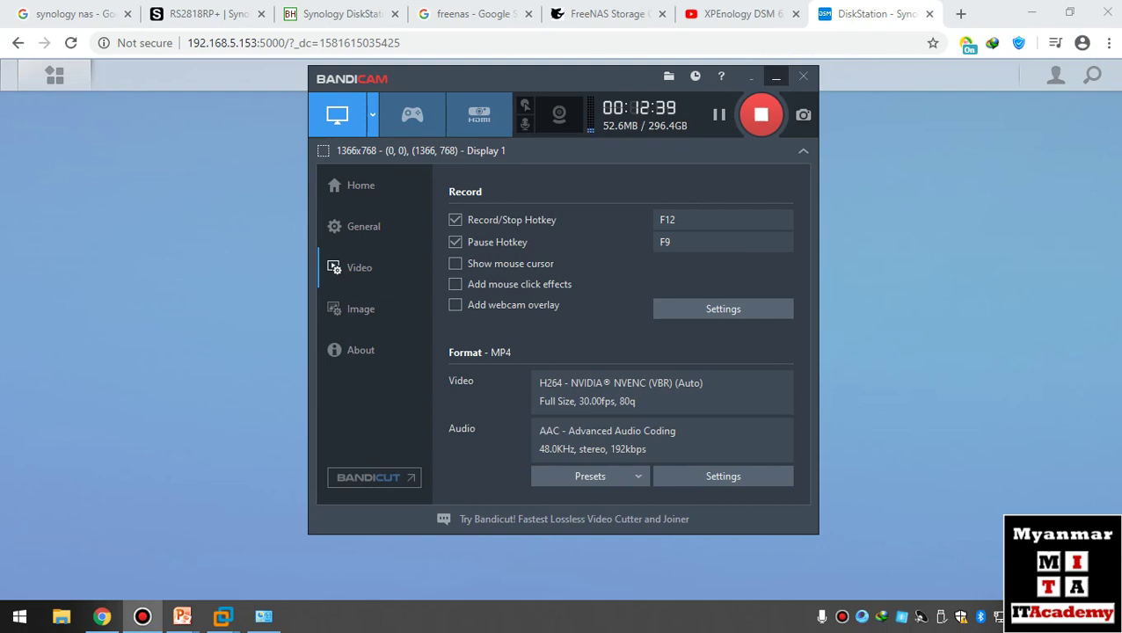
{"action": "left_click", "coordinate": [775, 77]}
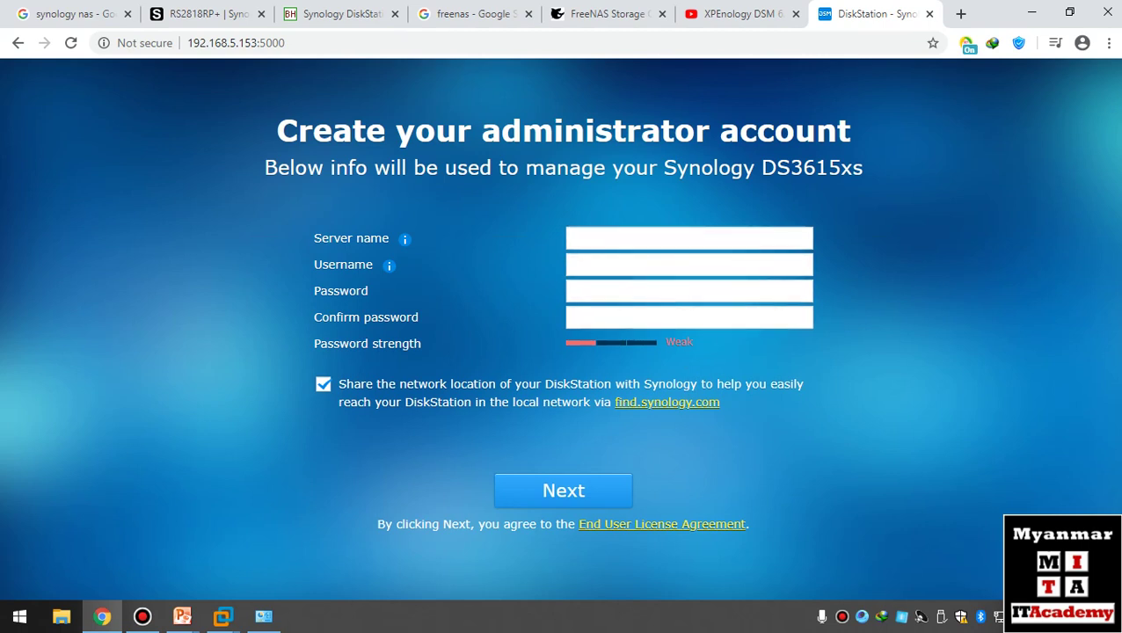
- Enter server name MITA-NASLab-1, username mrnas and a confirmed admin password, then submit
{"action": "left_click", "coordinate": [574, 237]}
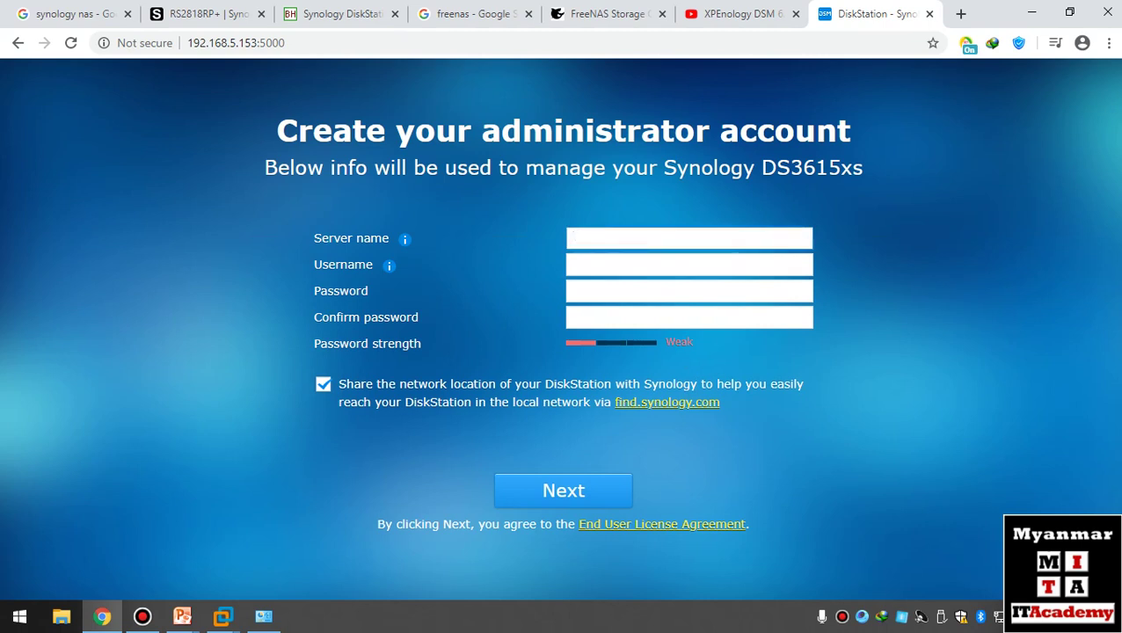
{"action": "type", "text": "MITA-NAS"}
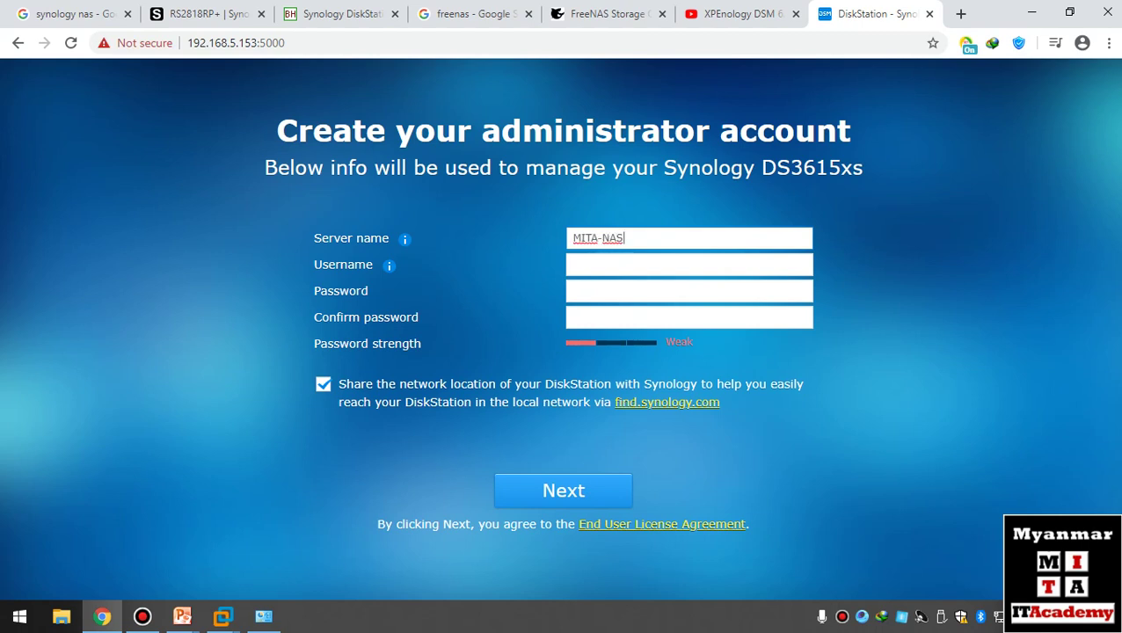
{"action": "type", "text": "Lab-1"}
{"action": "left_click", "coordinate": [689, 265]}
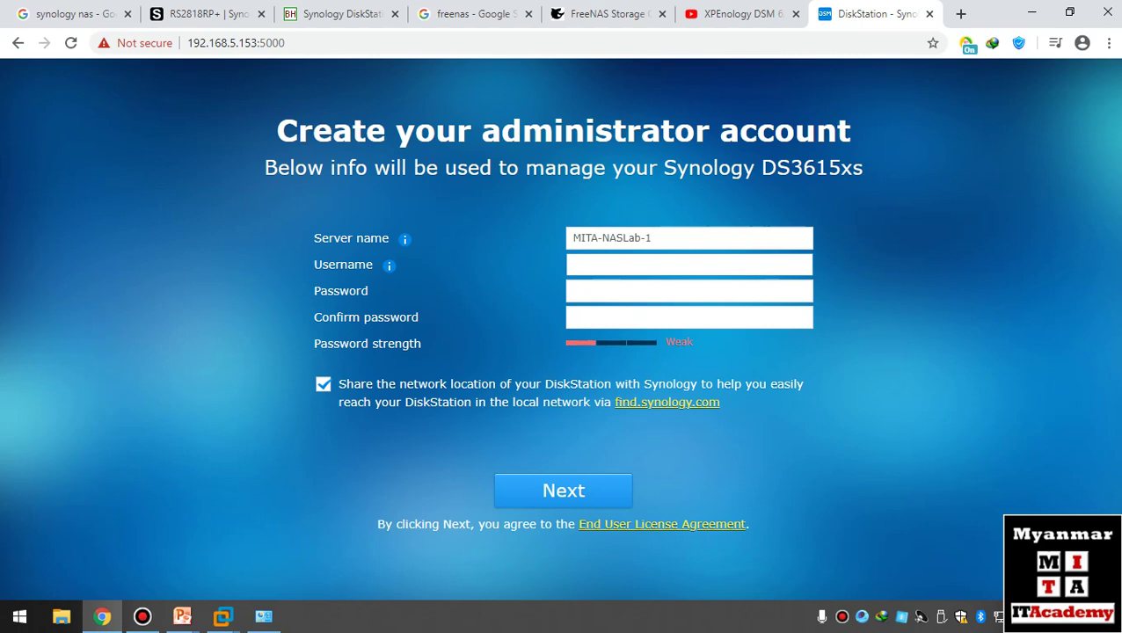
{"action": "type", "text": "mrnas"}
{"action": "key", "text": "Tab"}
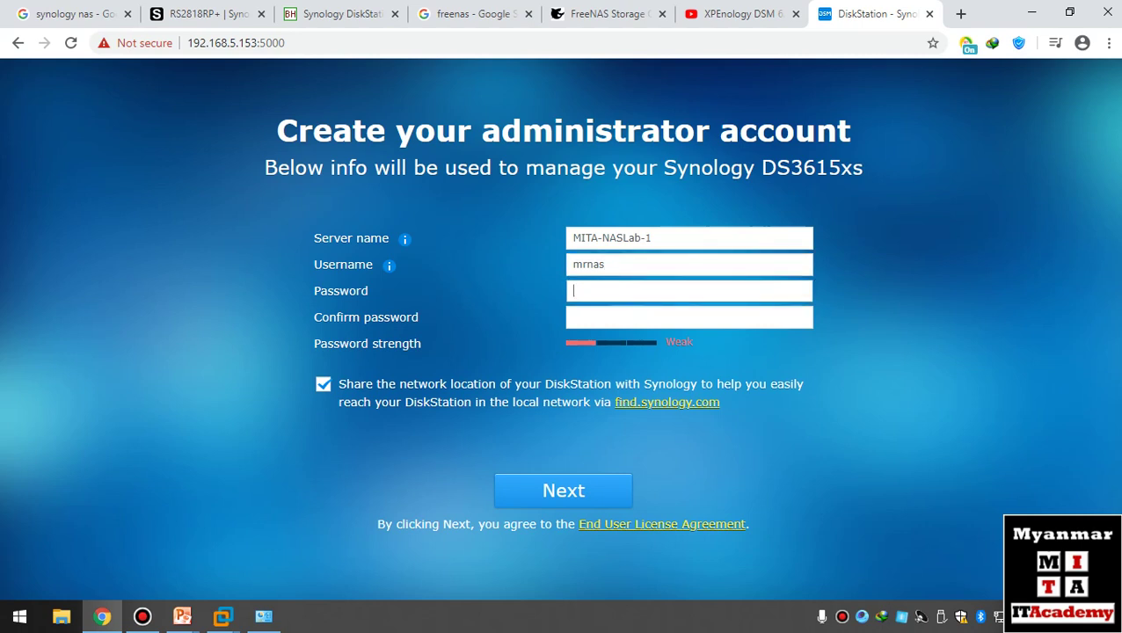
{"action": "type", "text": "1234567890"}
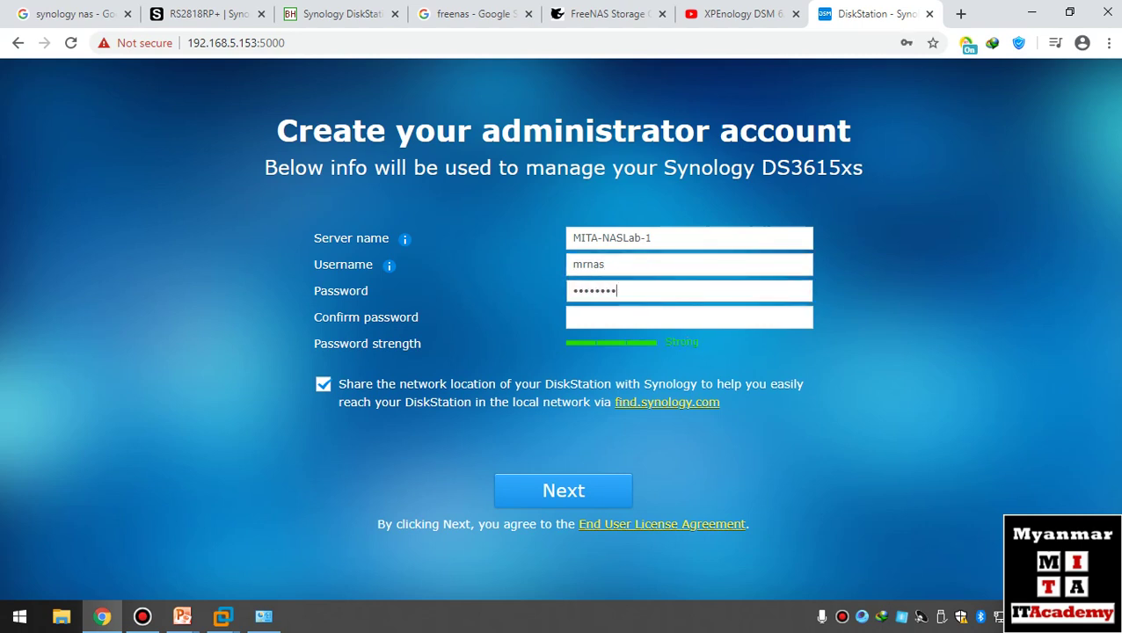
{"action": "key", "text": "Tab"}
{"action": "type", "text": "123456789"}
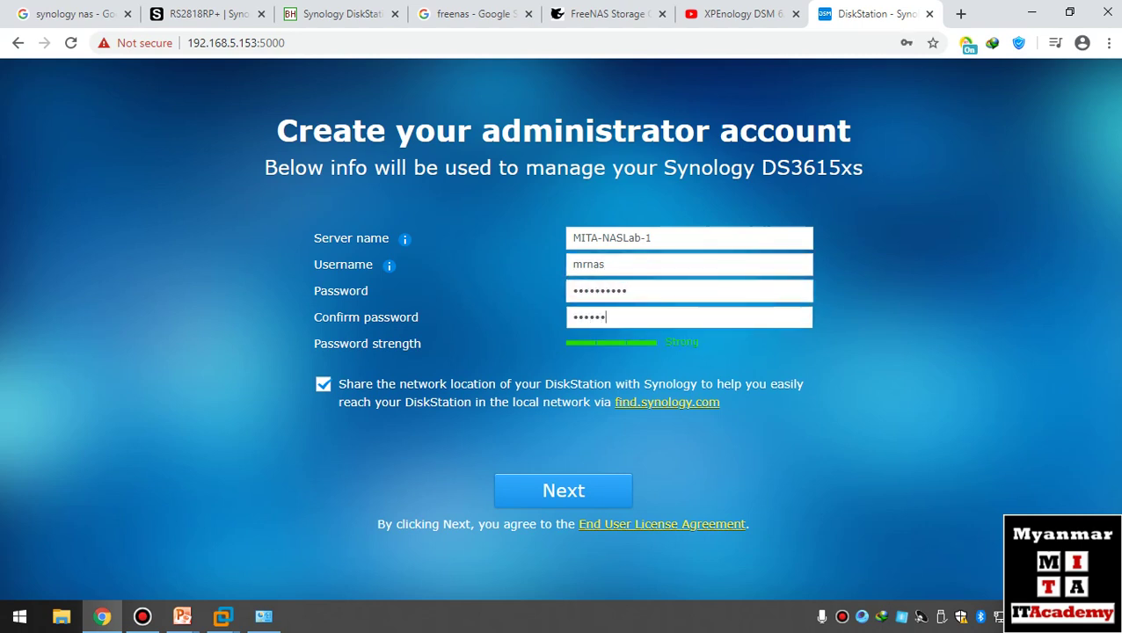
{"action": "type", "text": "0"}
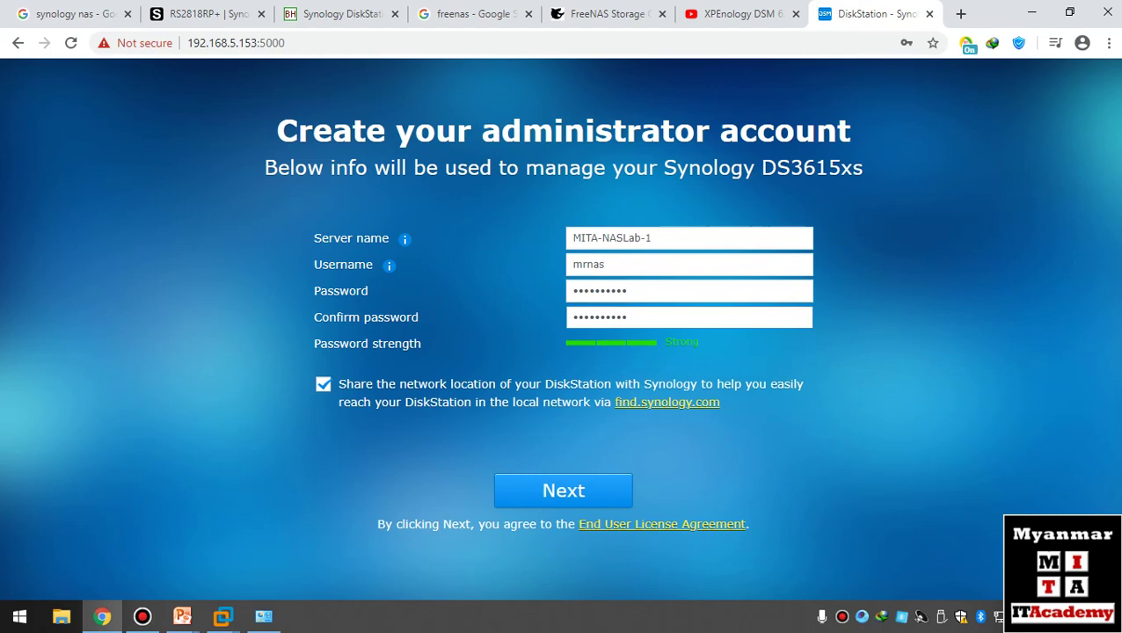
{"action": "key", "text": "Return"}
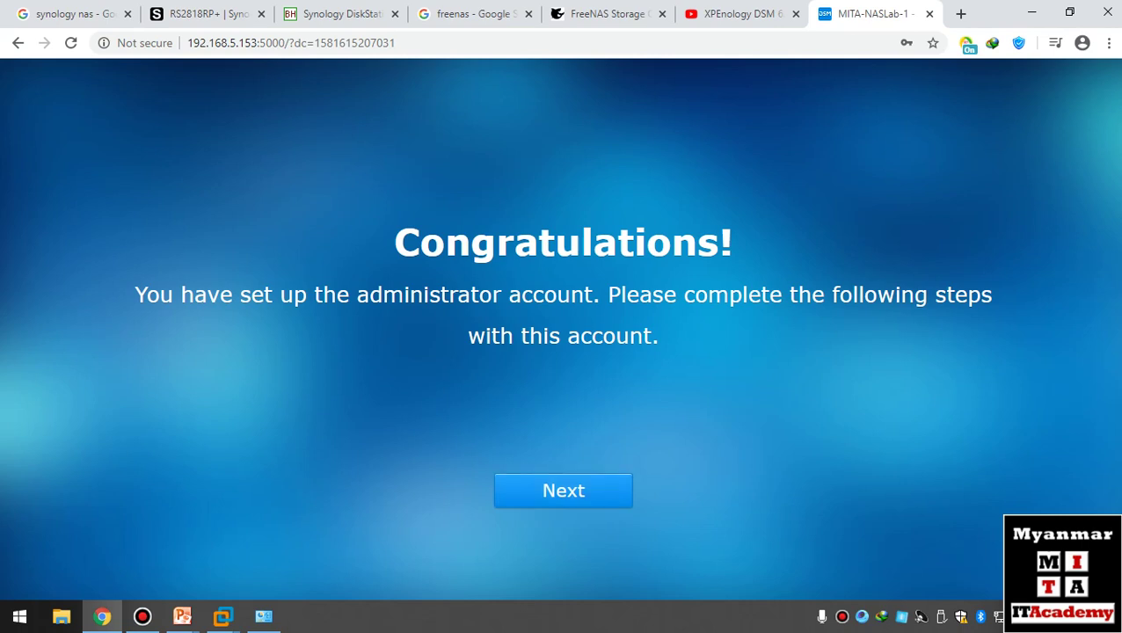
- Choose manual installation of downloaded DSM updates, scheduled for Sundays only at 00:55, and continue
{"action": "key", "text": "Return"}
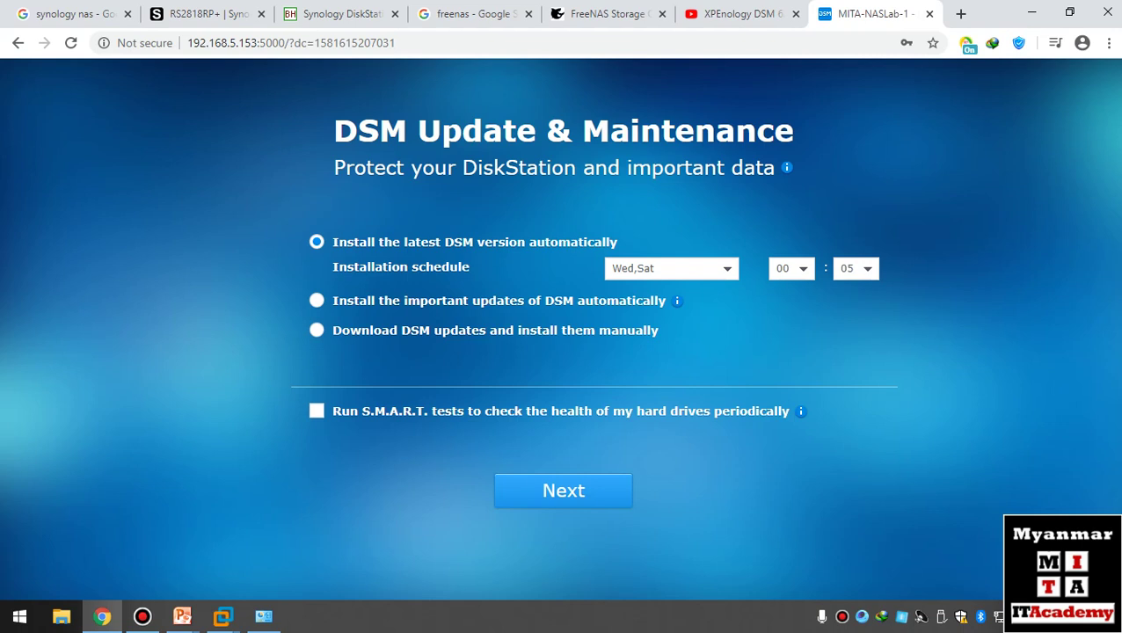
{"action": "left_click", "coordinate": [317, 330]}
{"action": "left_click", "coordinate": [671, 327]}
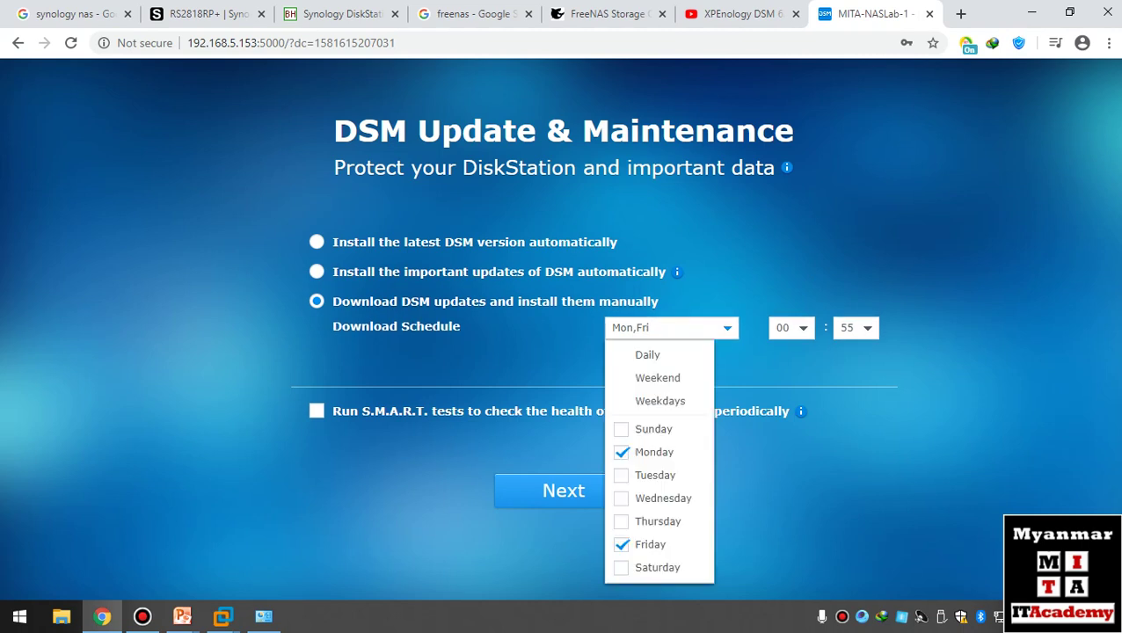
{"action": "left_click", "coordinate": [658, 378]}
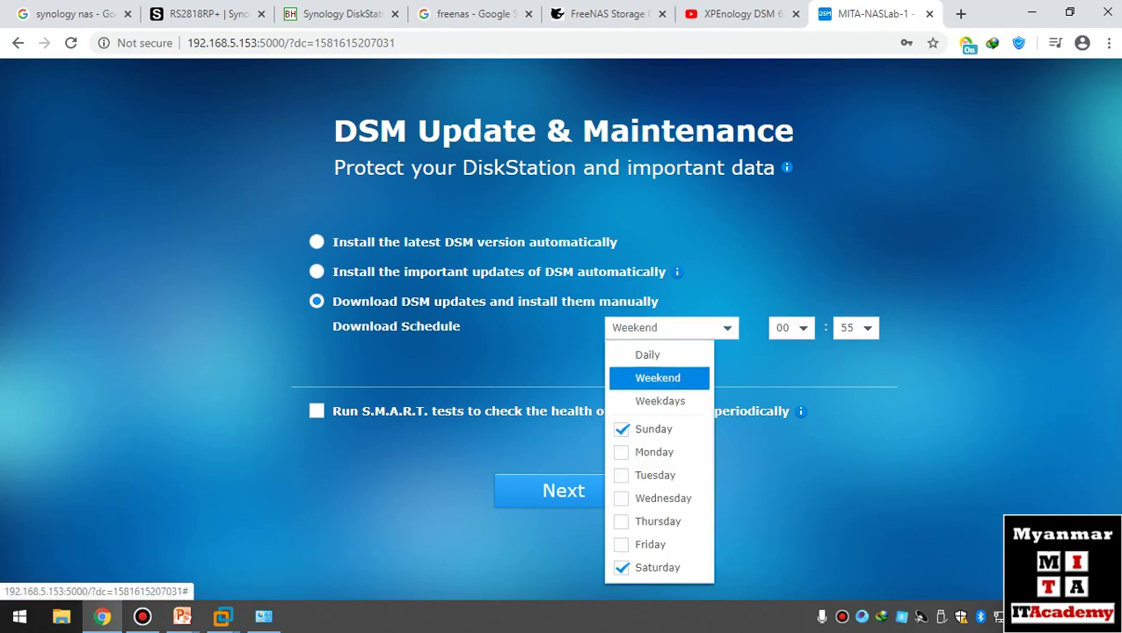
{"action": "left_click", "coordinate": [658, 568]}
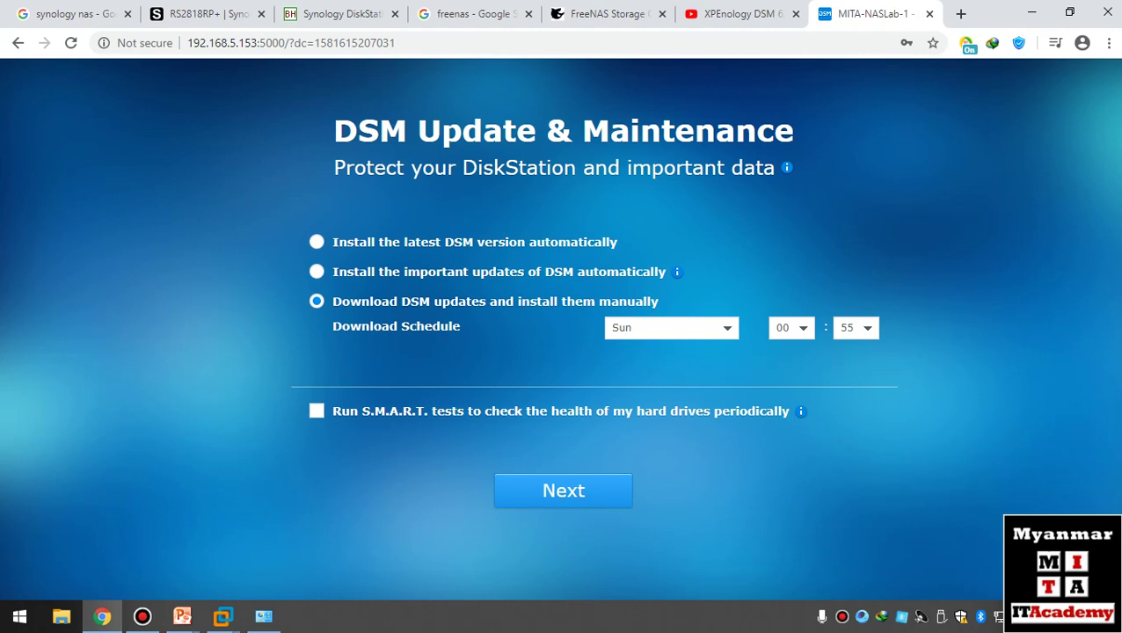
{"action": "left_click", "coordinate": [563, 490]}
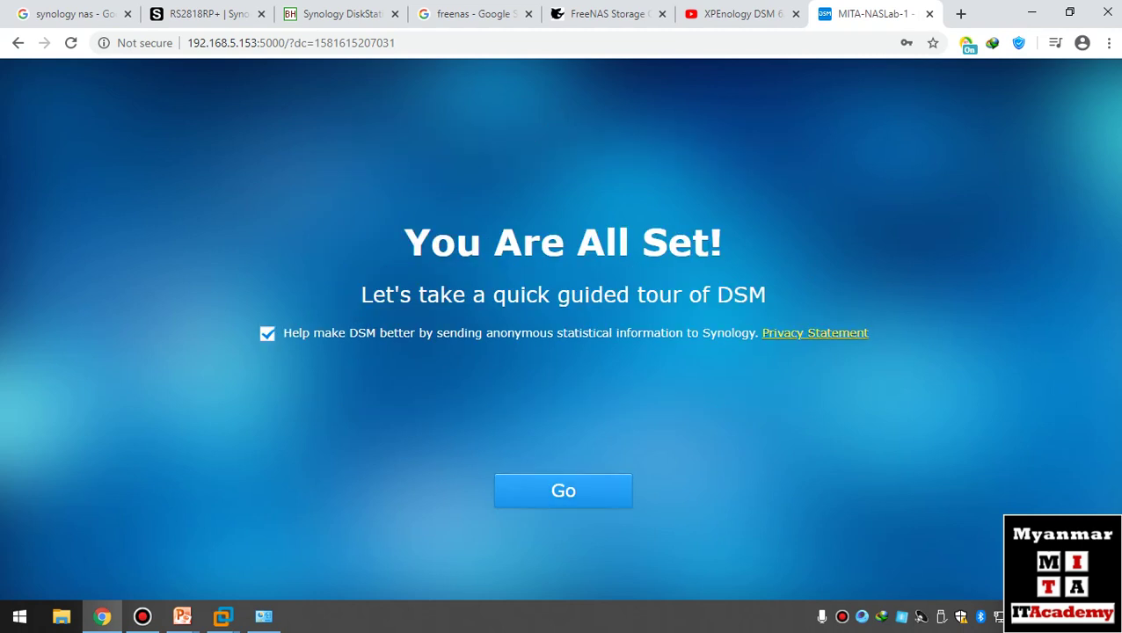
- Enter the DSM desktop, dismiss and close the DSM Help window, then launch Package Center
{"action": "left_click", "coordinate": [563, 490]}
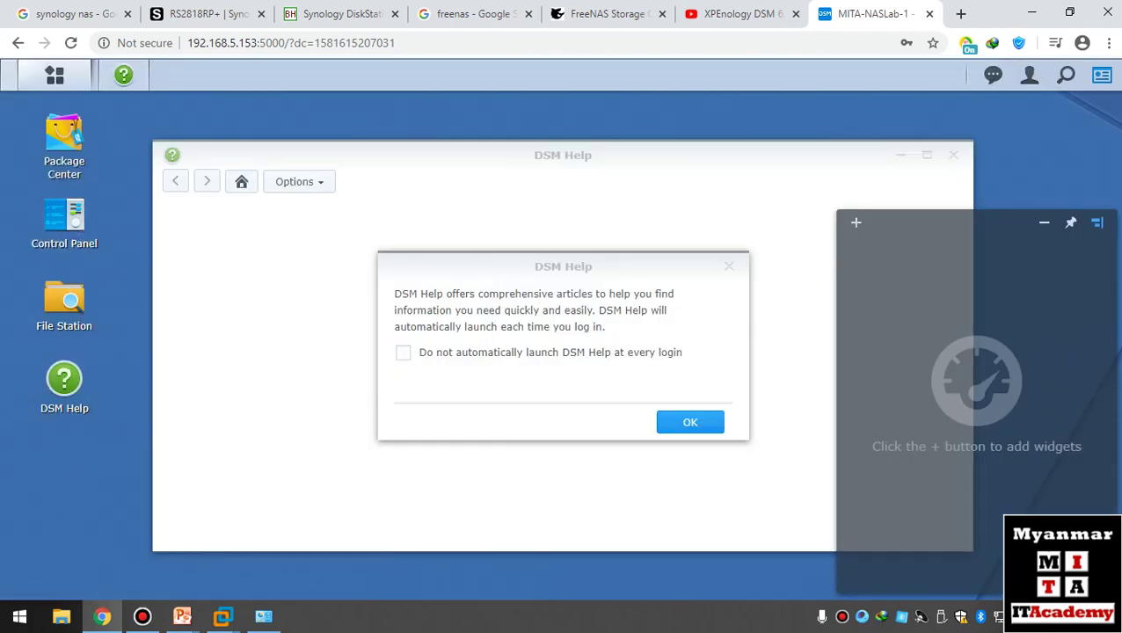
{"action": "key", "text": "Return"}
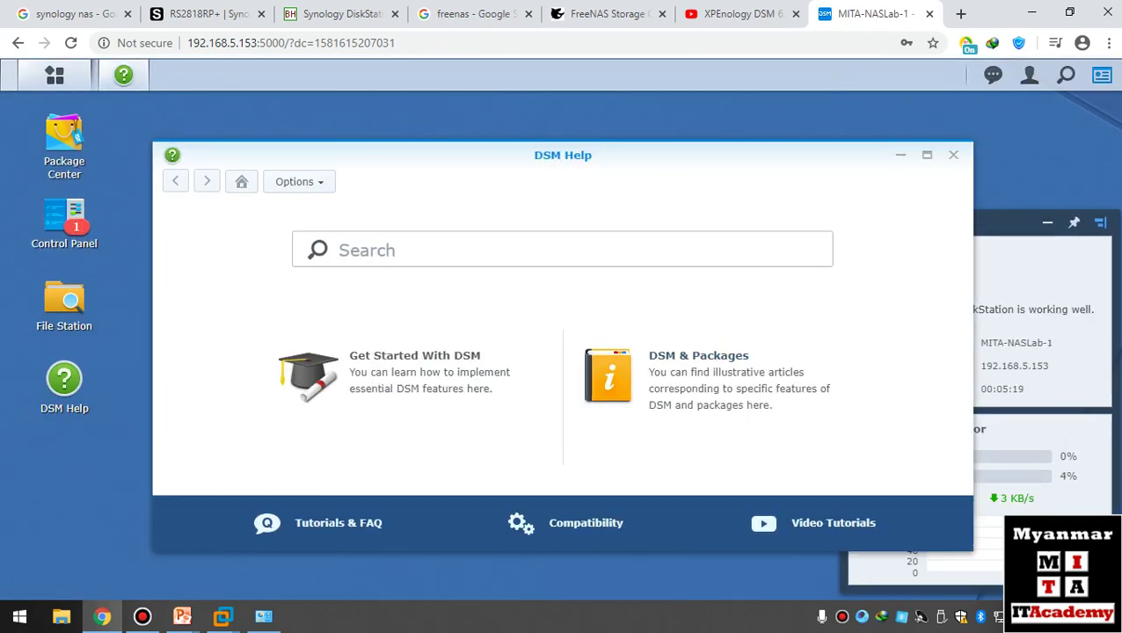
{"action": "left_click", "coordinate": [953, 155]}
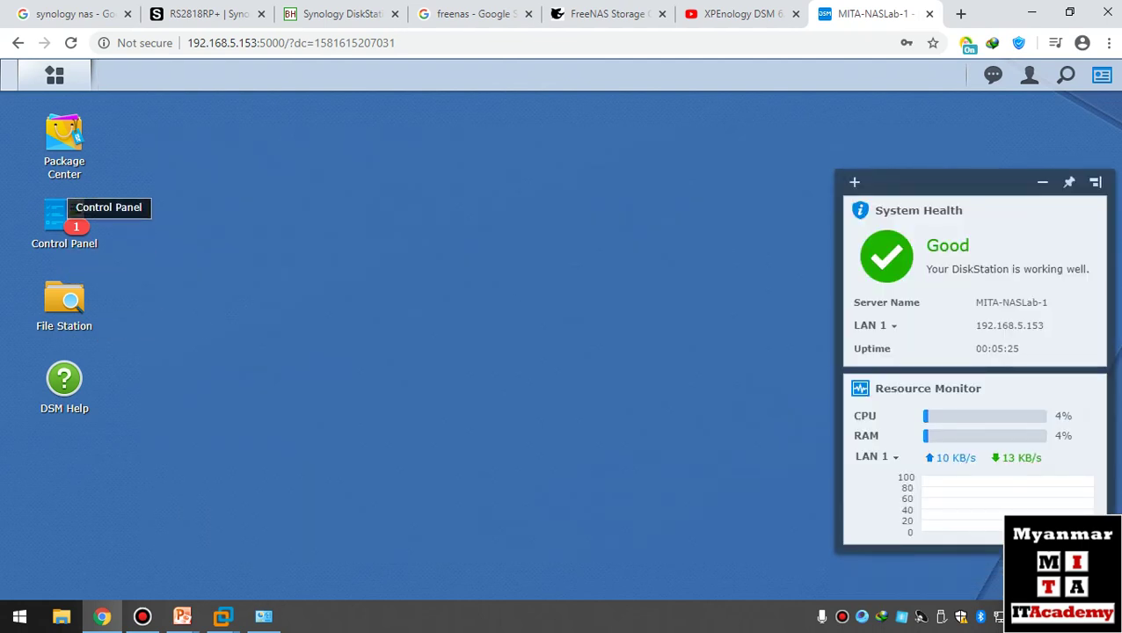
{"action": "left_click", "coordinate": [63, 145]}
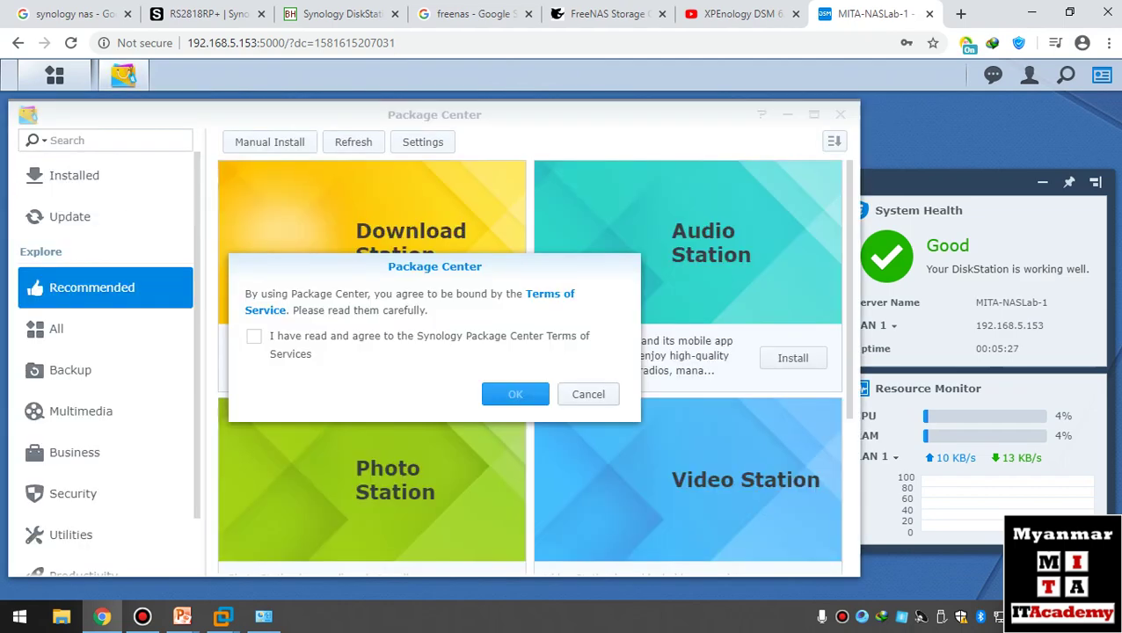
- Accept the Package Center terms of service and scroll through the Recommended packages
{"action": "left_click", "coordinate": [123, 75]}
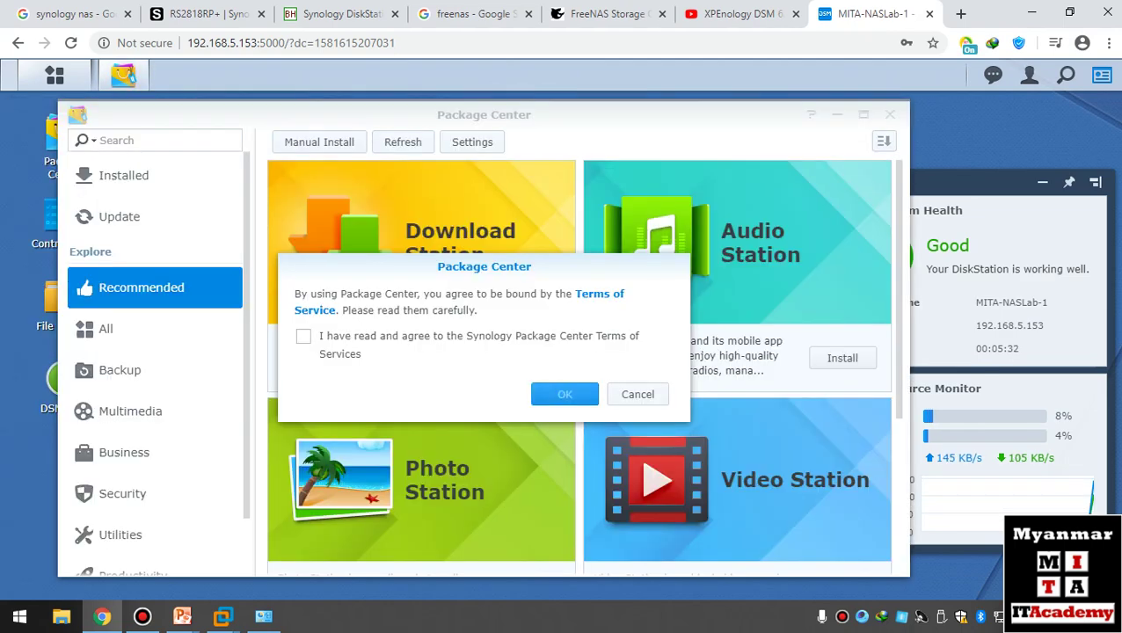
{"action": "left_click", "coordinate": [302, 336]}
{"action": "left_click", "coordinate": [564, 394]}
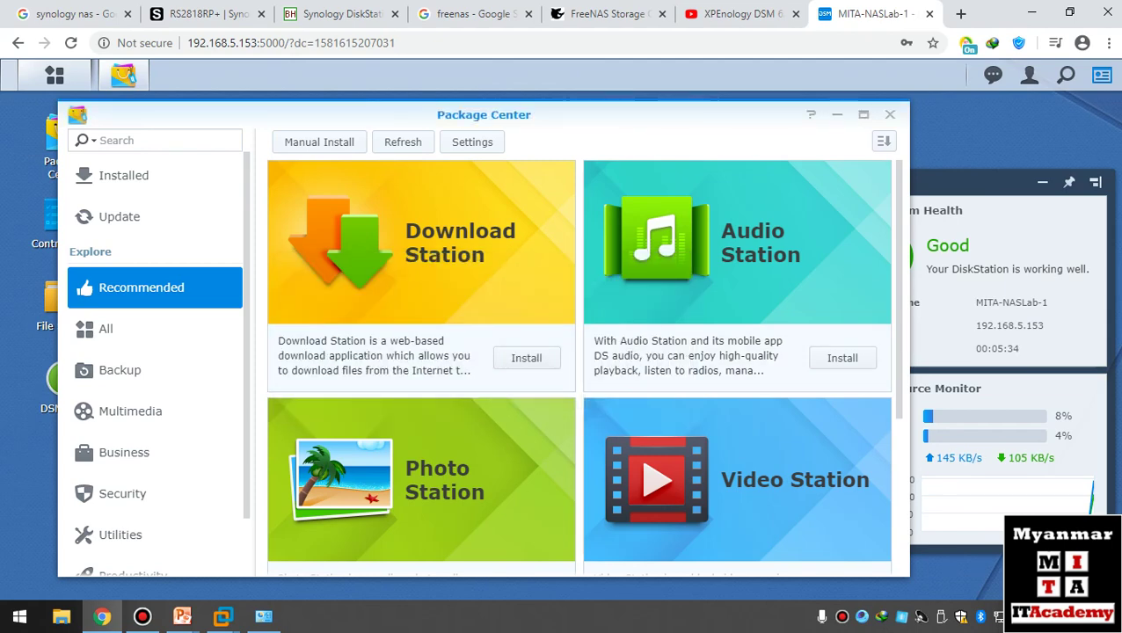
{"action": "scroll", "coordinate": [579, 367], "scroll_direction": "down", "scroll_amount": 2}
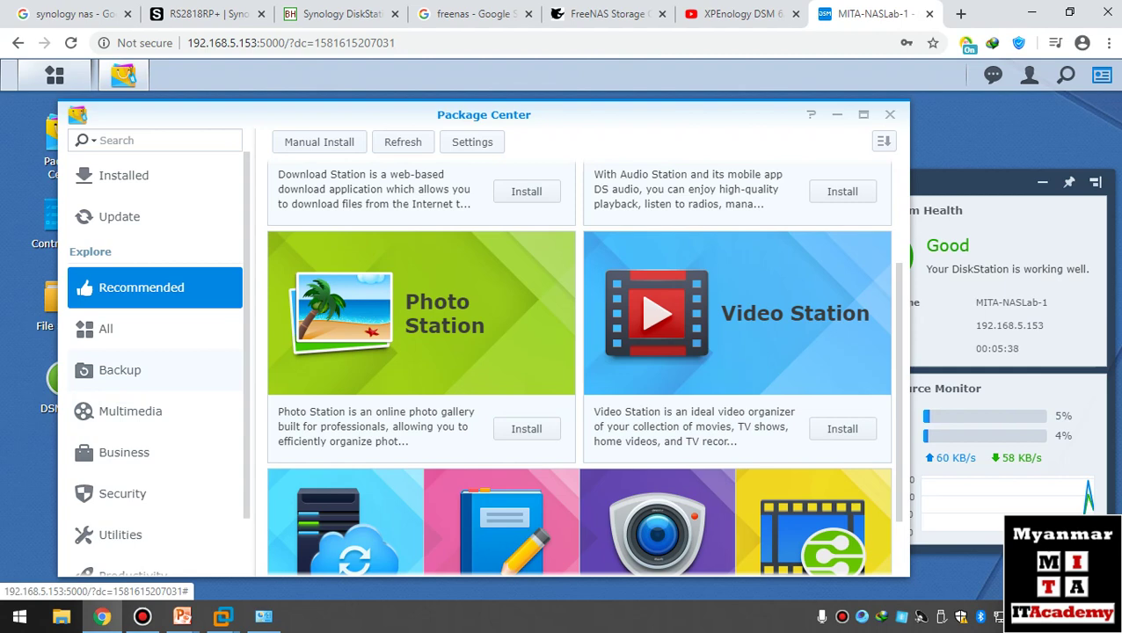
{"action": "scroll", "coordinate": [579, 367], "scroll_direction": "down", "scroll_amount": 3}
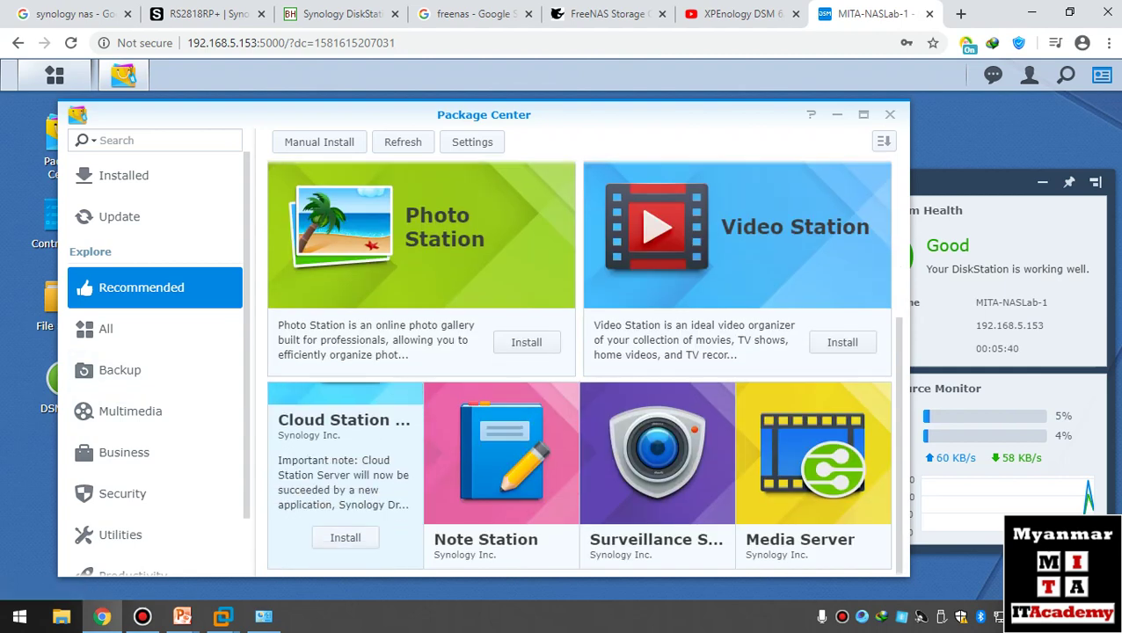
{"action": "scroll", "coordinate": [579, 367], "scroll_direction": "up", "scroll_amount": 3}
{"action": "scroll", "coordinate": [579, 368], "scroll_direction": "down", "scroll_amount": 1}
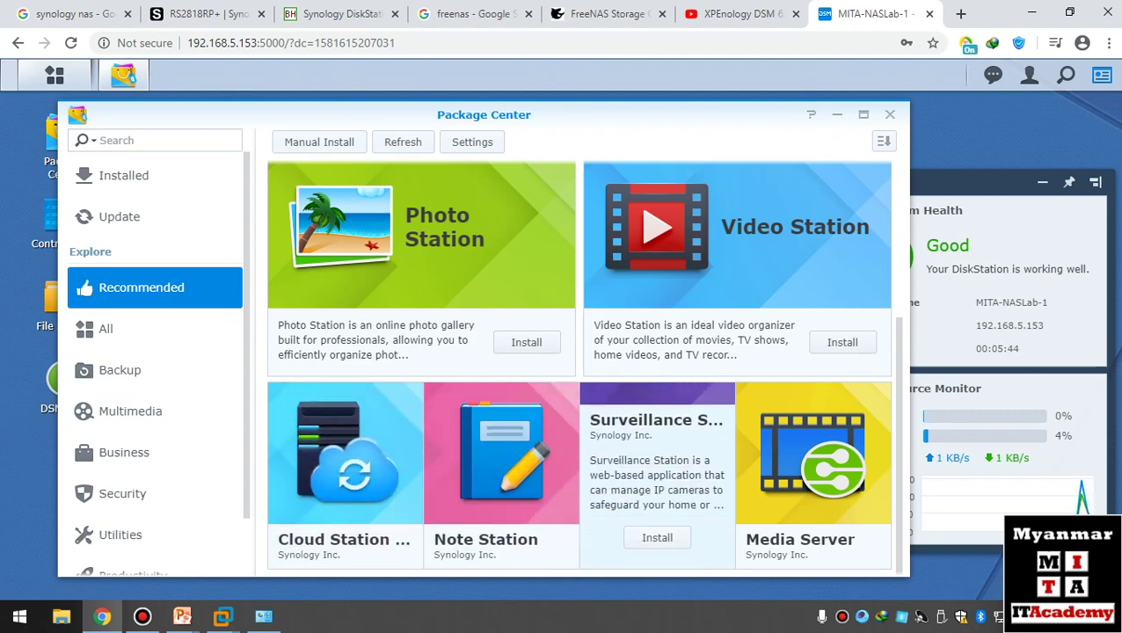
{"action": "scroll", "coordinate": [813, 475], "scroll_direction": "up", "scroll_amount": 3}
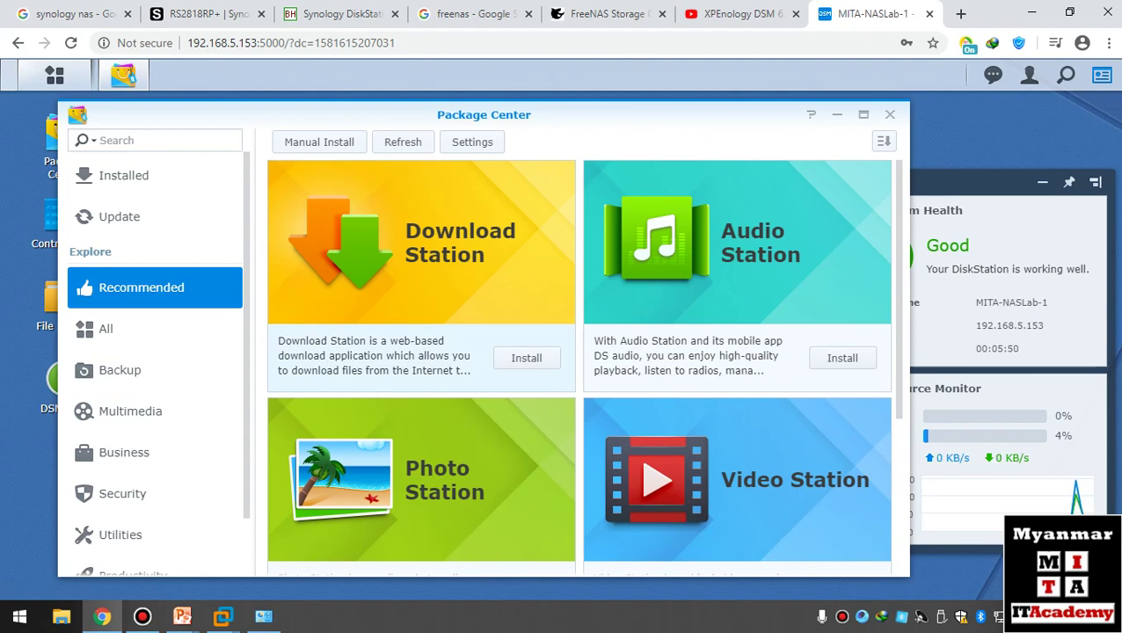
- Browse the Backup, Multimedia and Business package categories, then switch to the RS2818RP+ product tab
{"action": "left_click", "coordinate": [119, 370]}
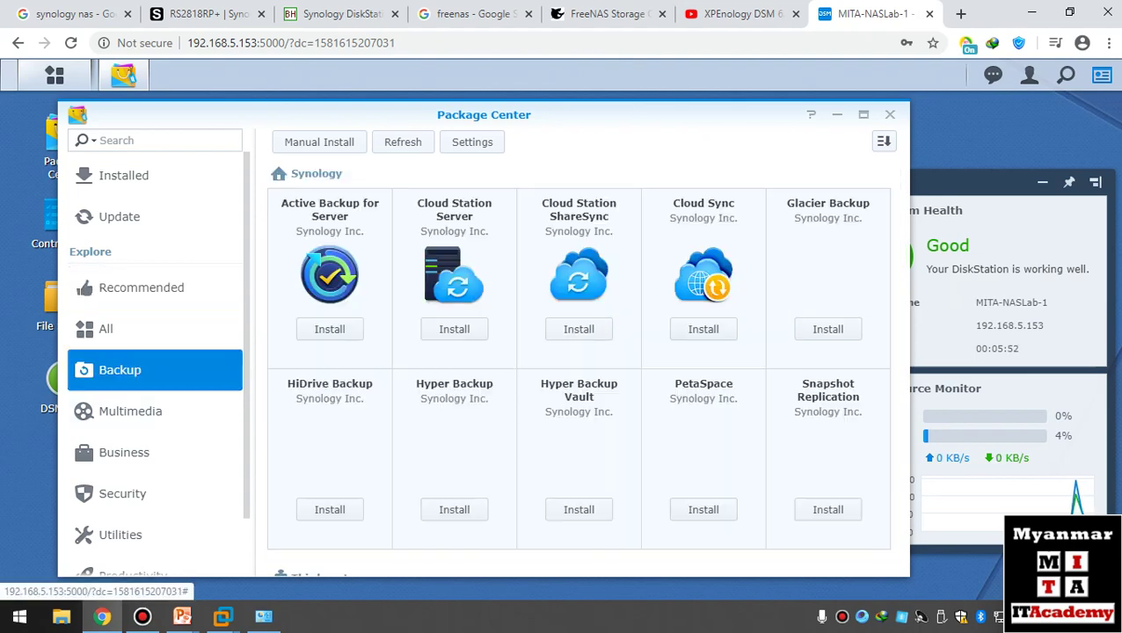
{"action": "left_click", "coordinate": [130, 411]}
{"action": "left_click", "coordinate": [124, 452]}
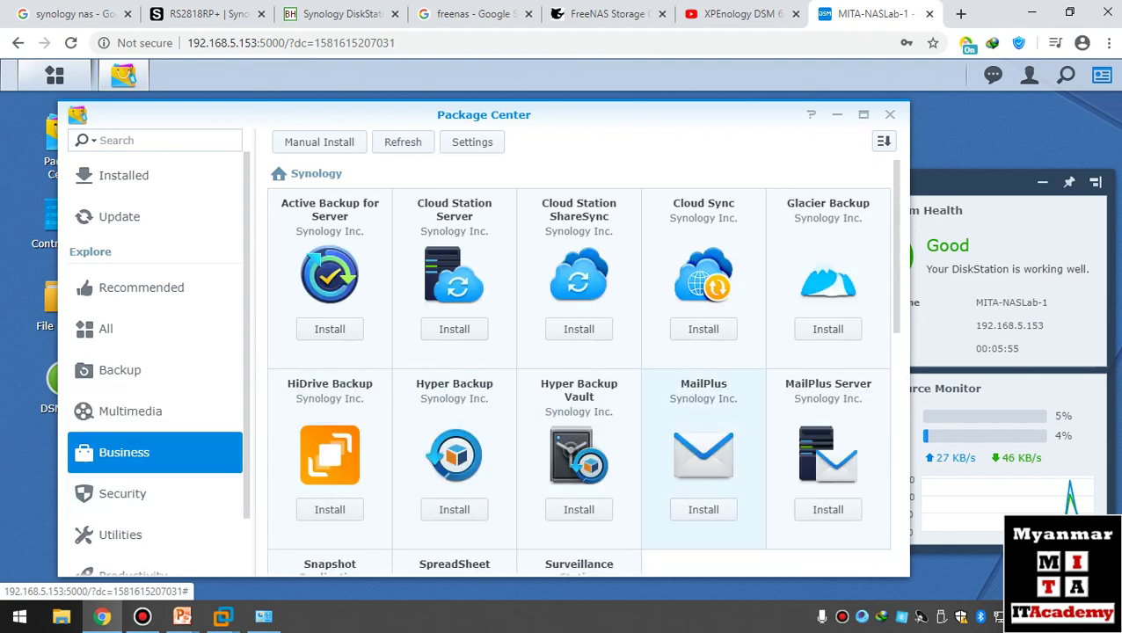
{"action": "scroll", "coordinate": [703, 396], "scroll_direction": "down", "scroll_amount": 2}
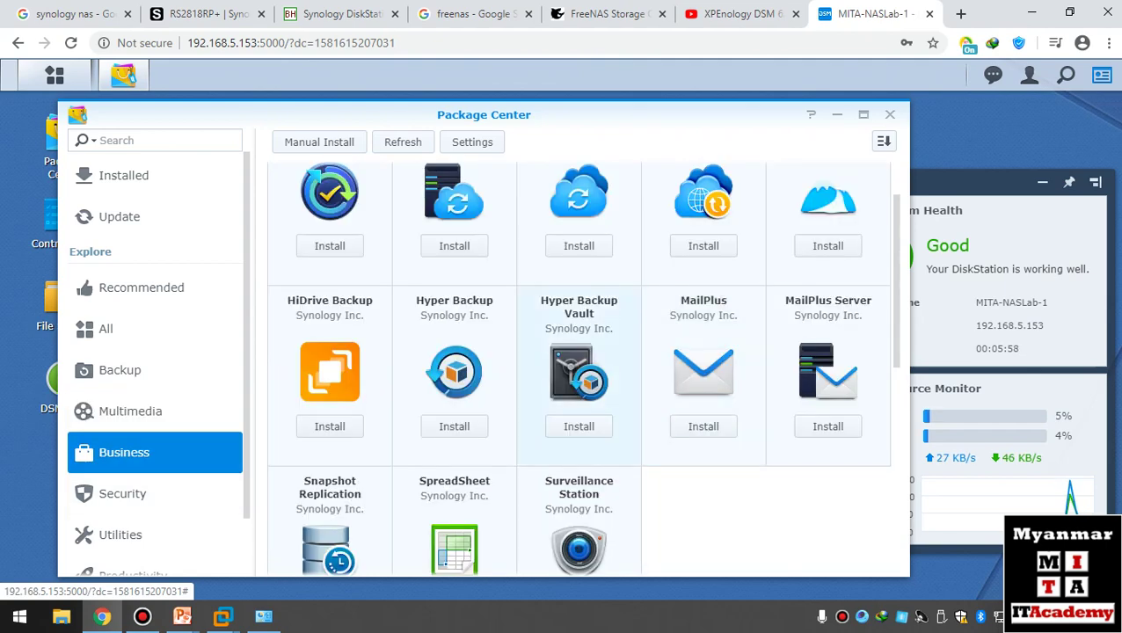
{"action": "scroll", "coordinate": [579, 369], "scroll_direction": "up", "scroll_amount": 2}
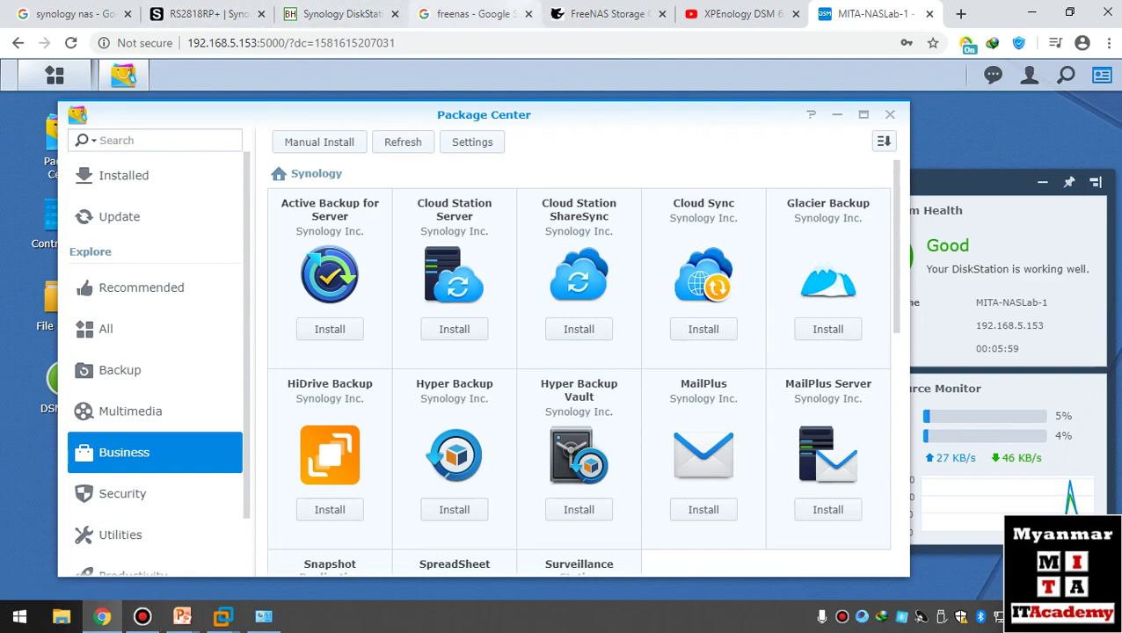
{"action": "key", "text": "ctrl+3"}
{"action": "key", "text": "ctrl+2"}
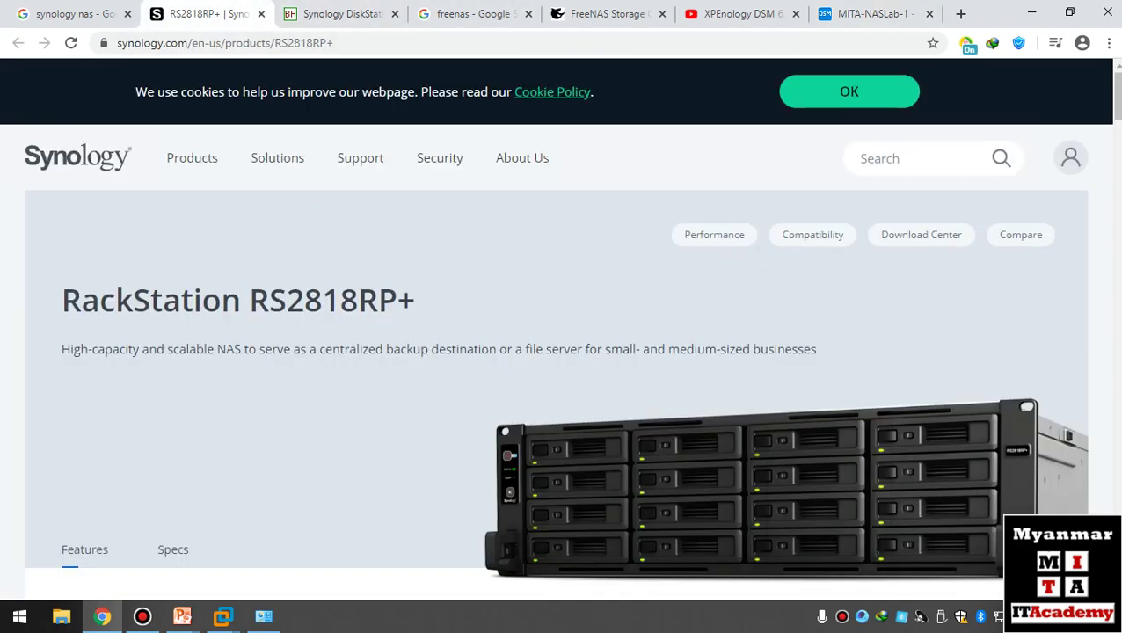
{"action": "scroll", "coordinate": [559, 327], "scroll_direction": "down", "scroll_amount": 10}
{"action": "scroll", "coordinate": [557, 66], "scroll_direction": "down", "scroll_amount": 15}
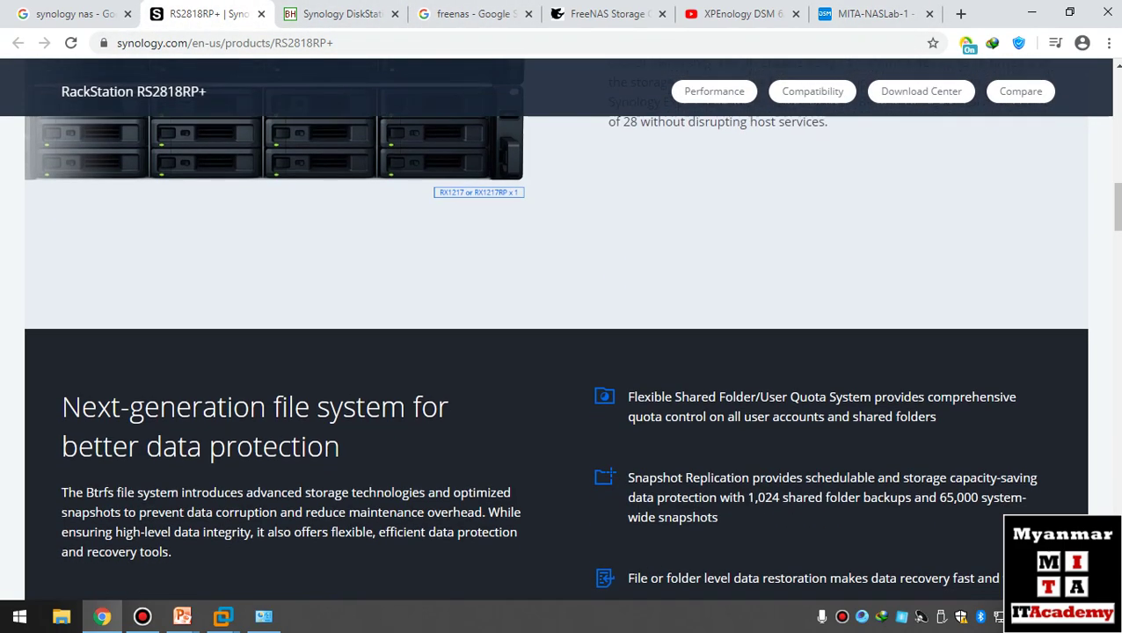
{"action": "scroll", "coordinate": [560, 331], "scroll_direction": "up", "scroll_amount": 5}
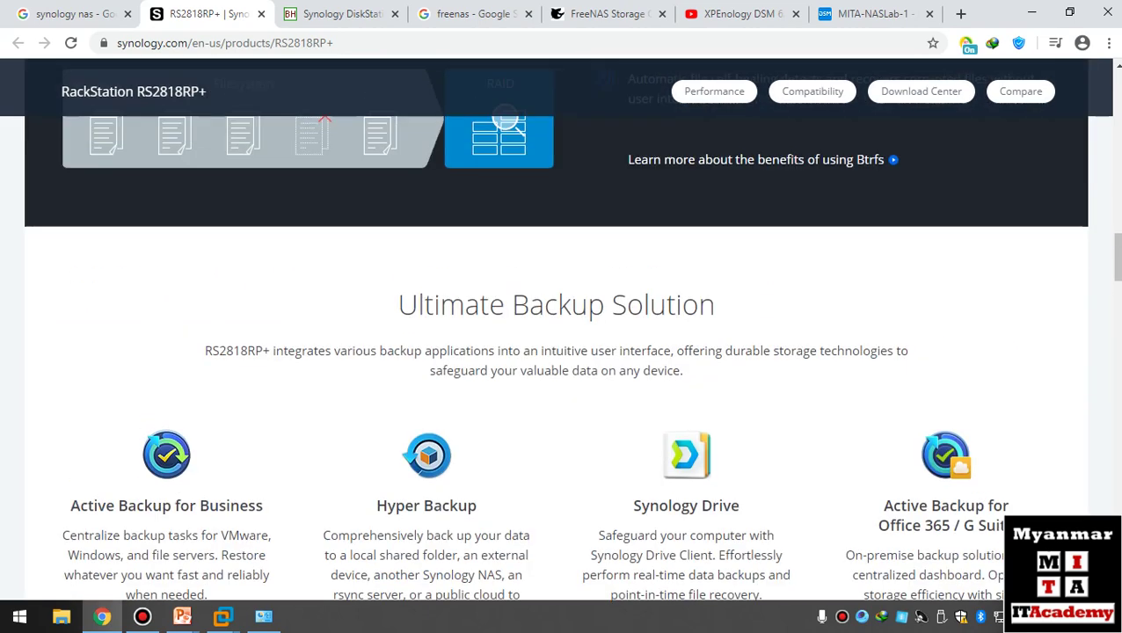
{"action": "scroll", "coordinate": [560, 330], "scroll_direction": "down", "scroll_amount": 2}
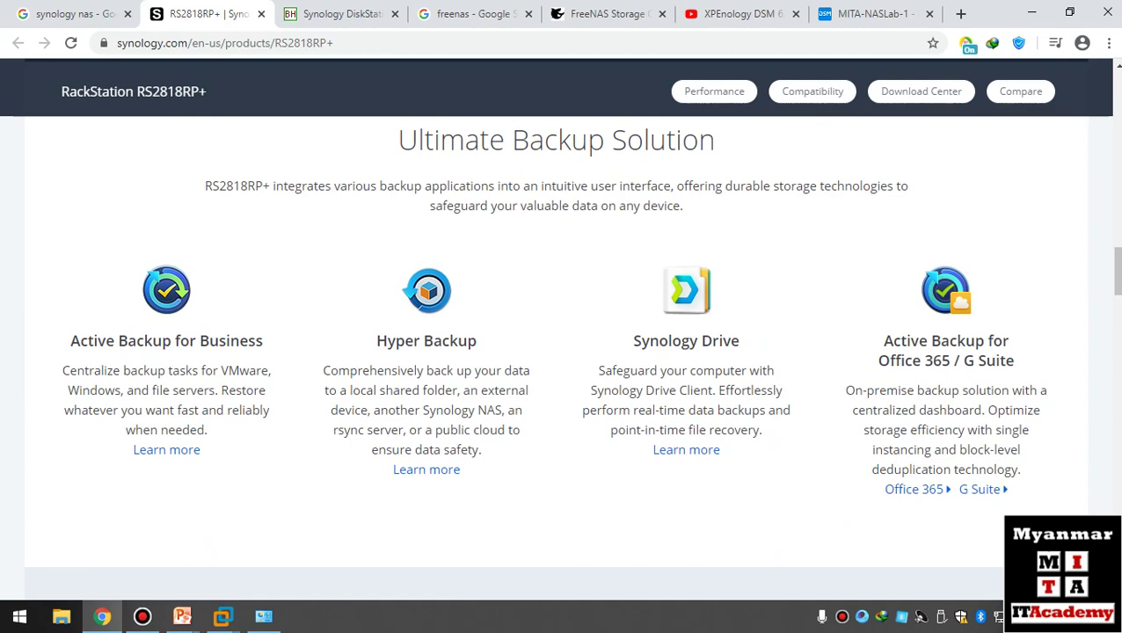
{"action": "scroll", "coordinate": [917, 407], "scroll_direction": "down", "scroll_amount": 1}
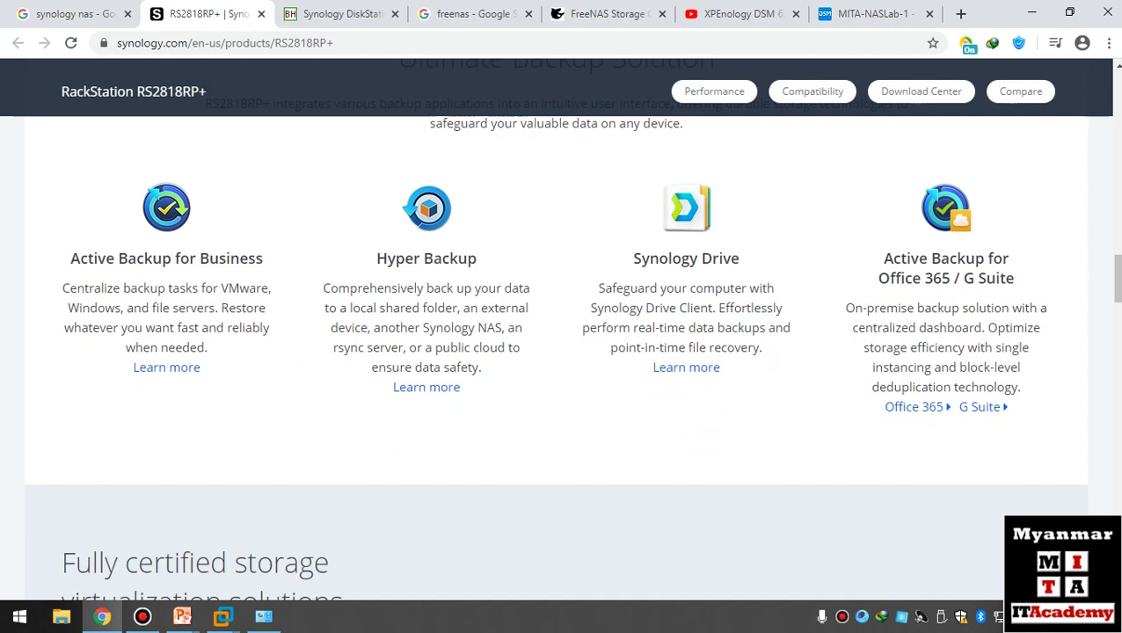
{"action": "scroll", "coordinate": [561, 352], "scroll_direction": "down", "scroll_amount": 3}
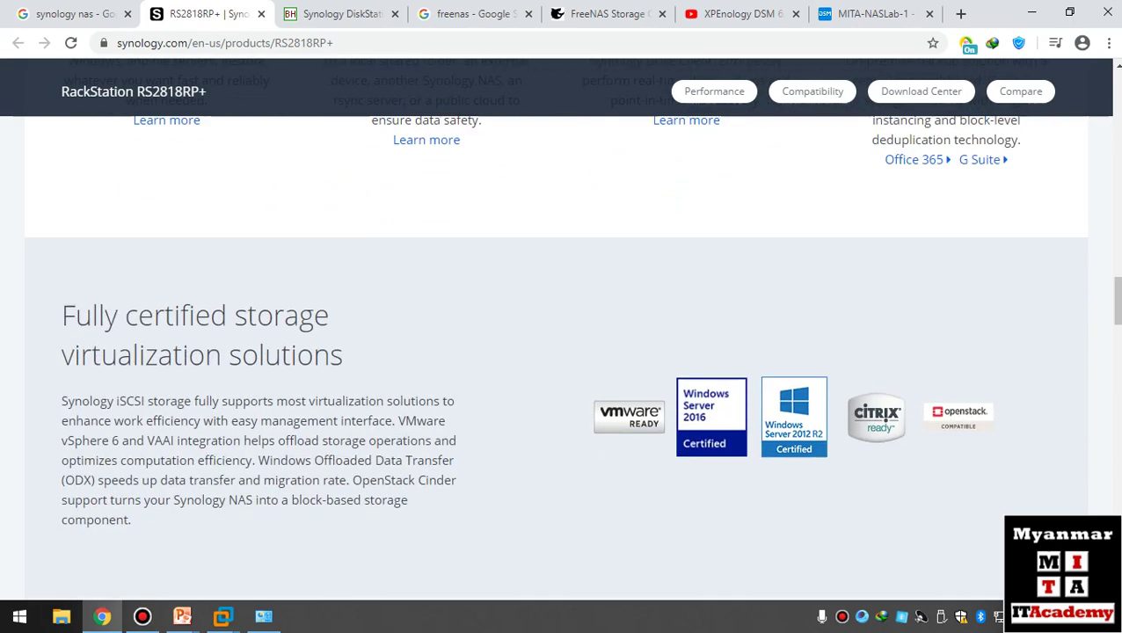
{"action": "scroll", "coordinate": [561, 352], "scroll_direction": "up", "scroll_amount": 1}
{"action": "scroll", "coordinate": [561, 352], "scroll_direction": "down", "scroll_amount": 1}
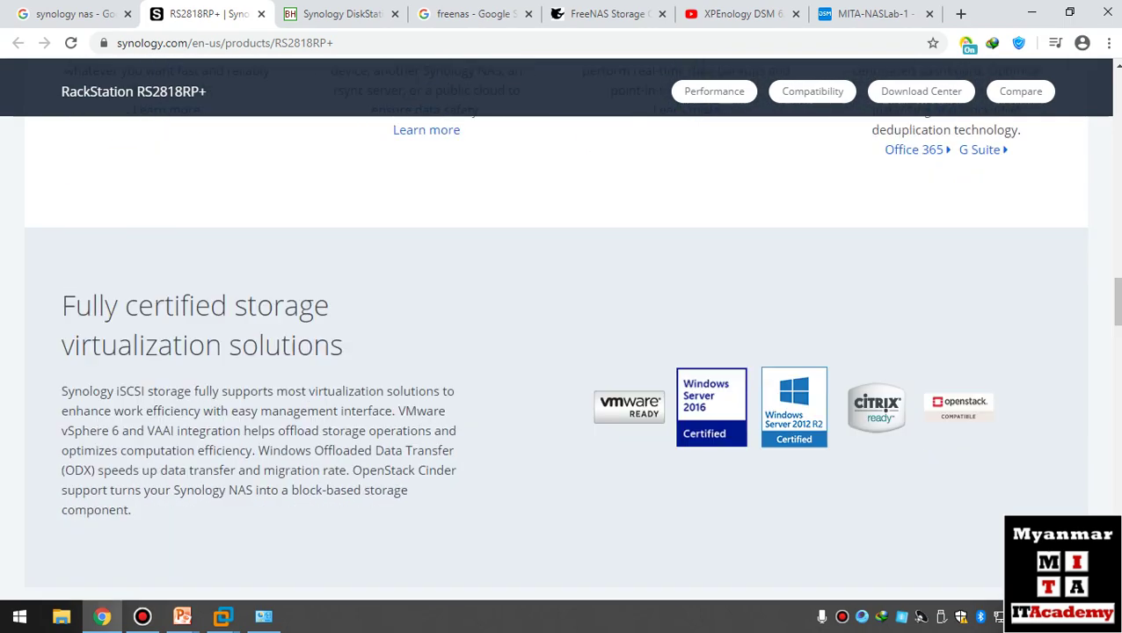
{"action": "scroll", "coordinate": [561, 352], "scroll_direction": "up", "scroll_amount": 10}
{"action": "scroll", "coordinate": [561, 352], "scroll_direction": "up", "scroll_amount": 8}
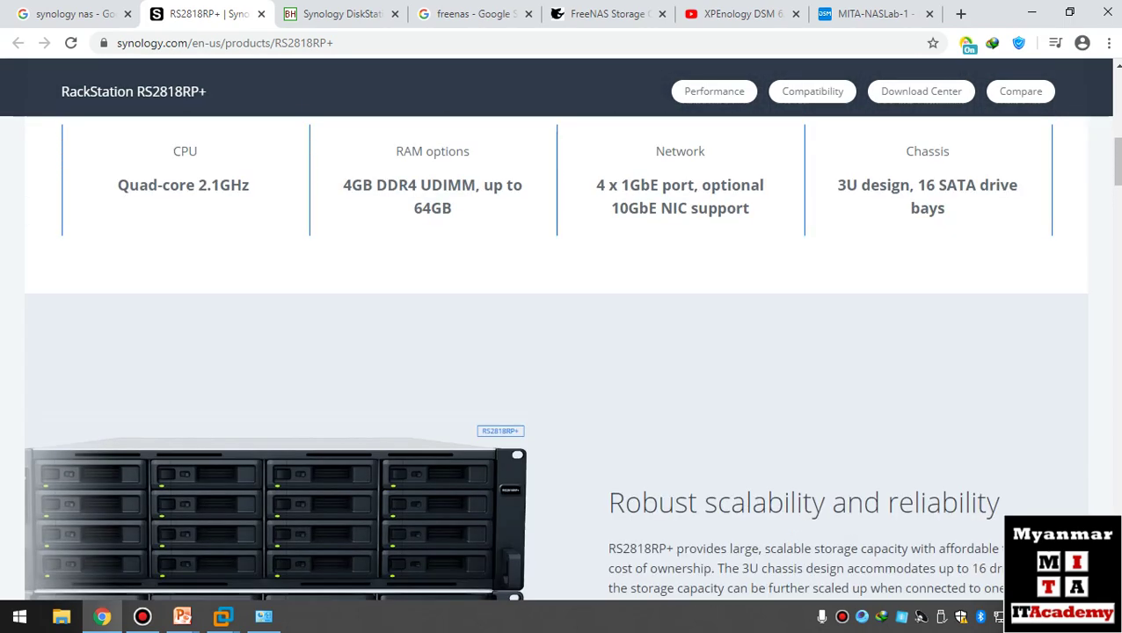
{"action": "scroll", "coordinate": [561, 352], "scroll_direction": "down", "scroll_amount": 8}
{"action": "scroll", "coordinate": [562, 352], "scroll_direction": "down", "scroll_amount": 8}
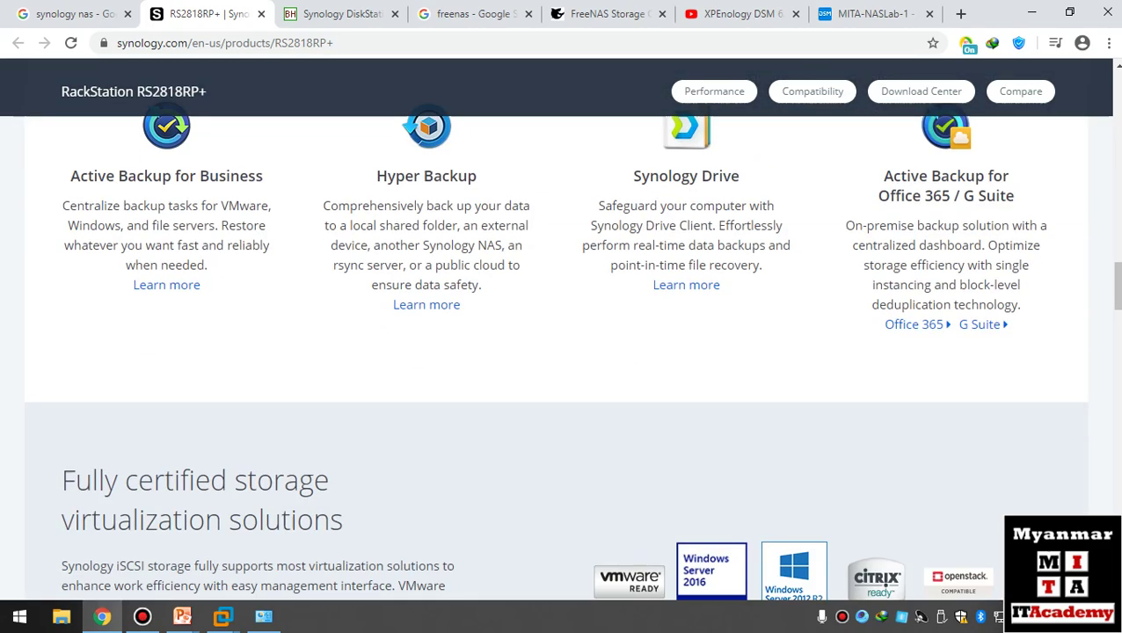
- Review the $449.99 DS620slim listing on the B&H product page
{"action": "key", "text": "ctrl+Tab"}
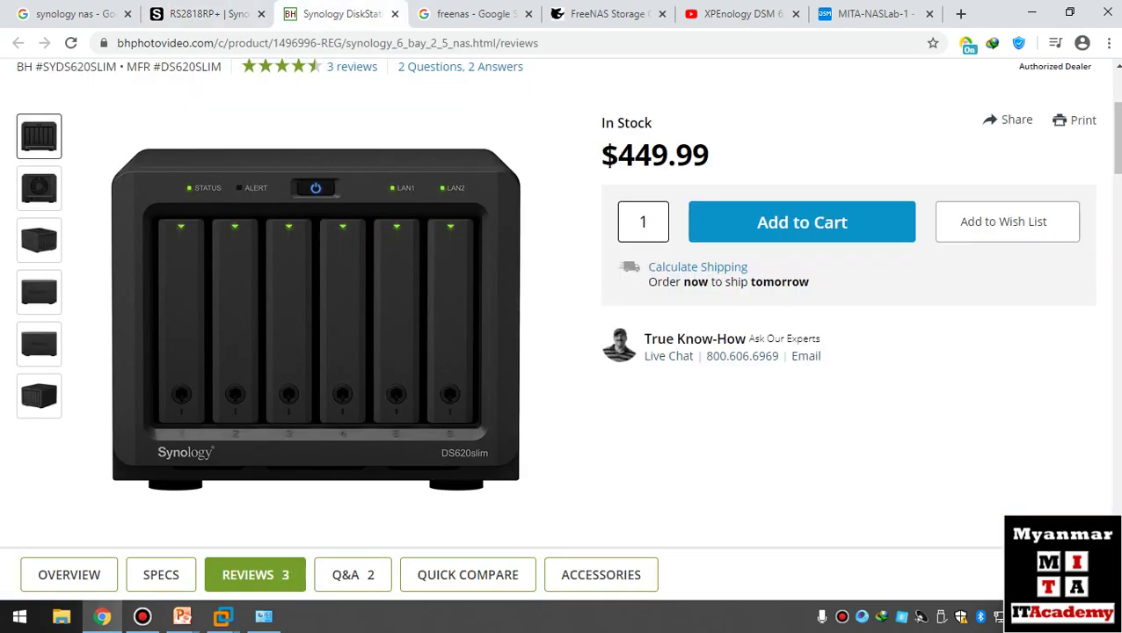
{"action": "scroll", "coordinate": [562, 352], "scroll_direction": "down", "scroll_amount": 3}
{"action": "scroll", "coordinate": [561, 352], "scroll_direction": "up", "scroll_amount": 3}
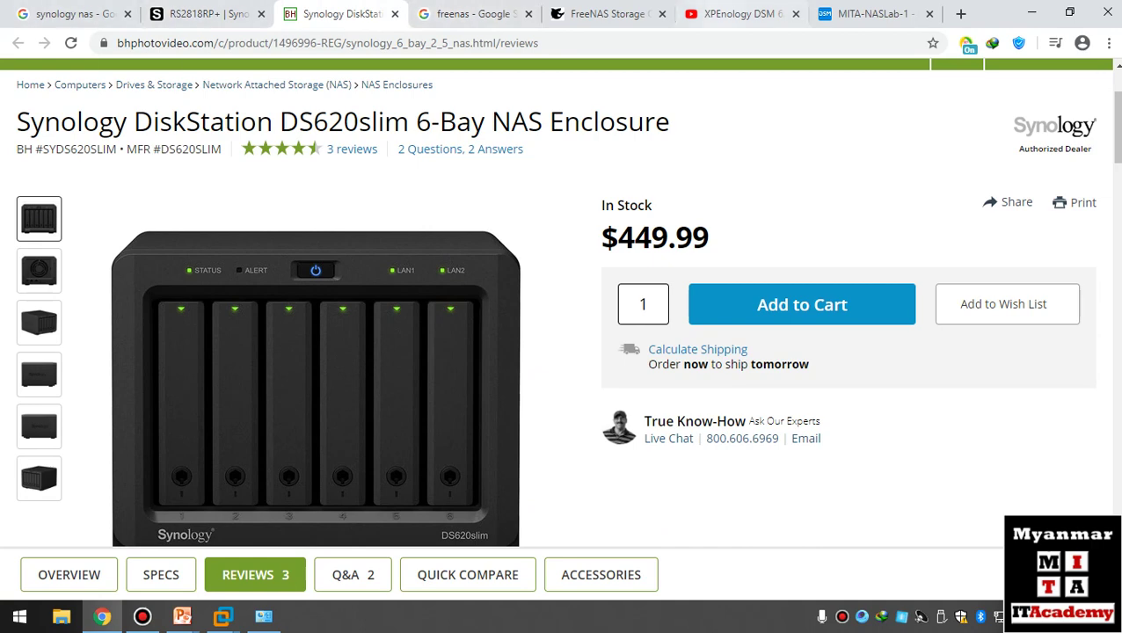
- Return to the DSM tab, close Package Center and launch Control Panel
{"action": "key", "text": "ctrl+9"}
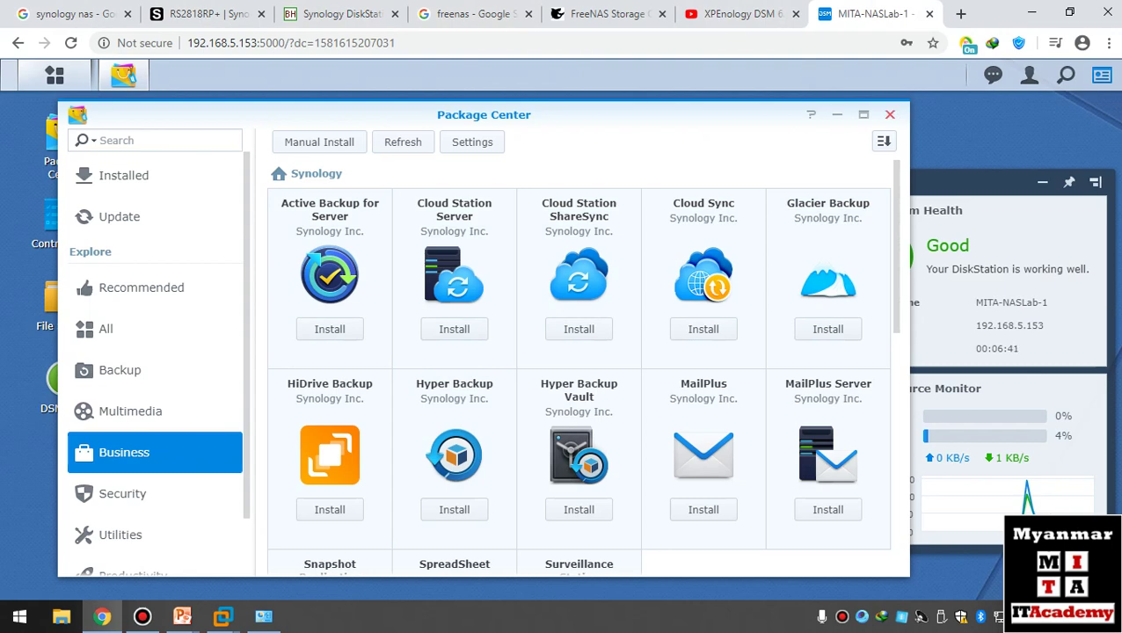
{"action": "left_click", "coordinate": [890, 115]}
{"action": "left_click", "coordinate": [64, 222]}
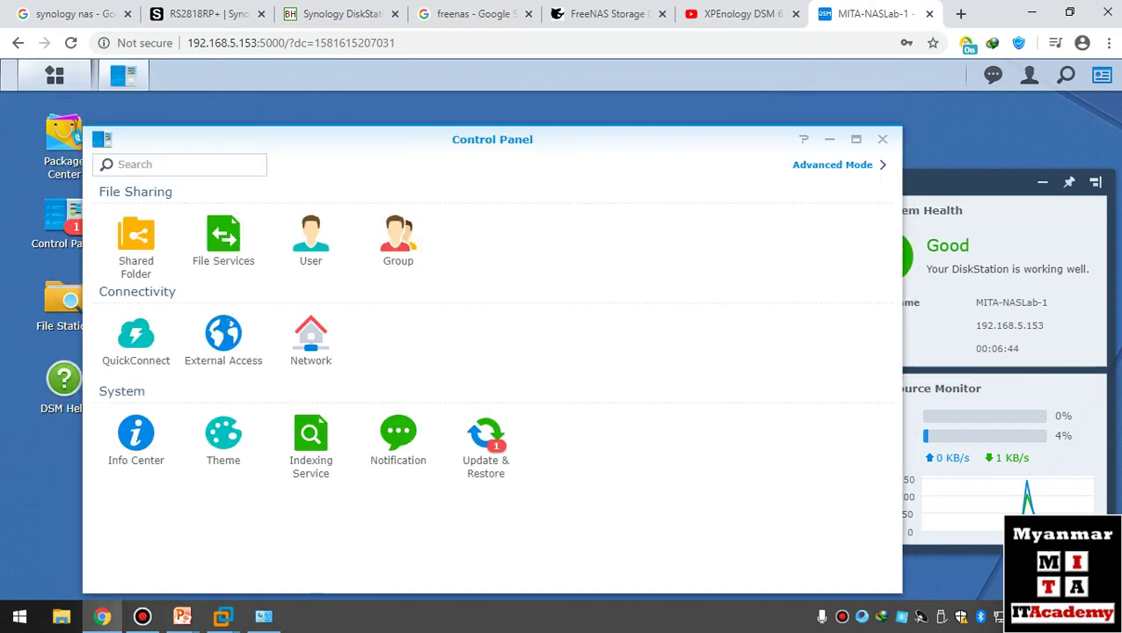
- Set DSM updates to Newest DSM and all updates, with automatic update checking turned off
{"action": "left_click", "coordinate": [489, 437]}
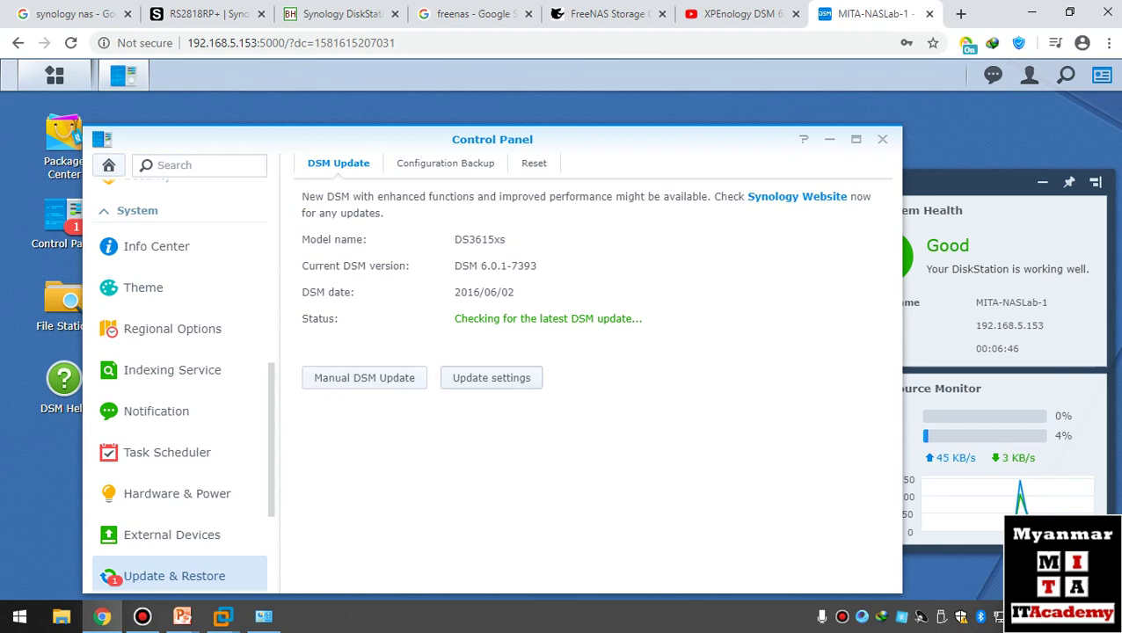
{"action": "left_click", "coordinate": [491, 377]}
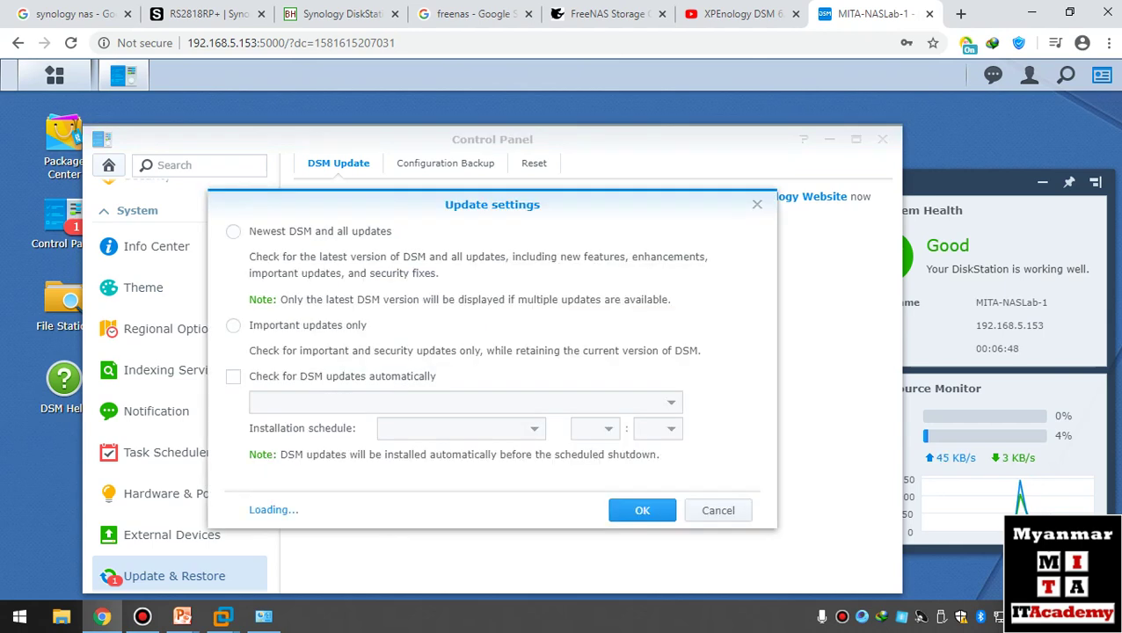
{"action": "left_click", "coordinate": [233, 376]}
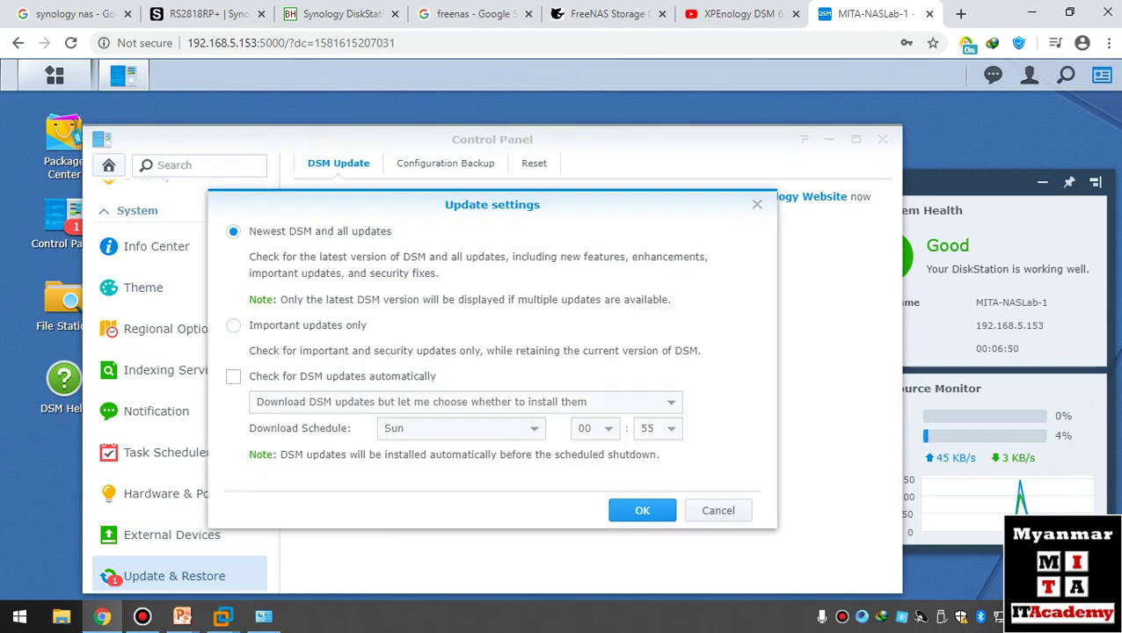
{"action": "left_click", "coordinate": [642, 510]}
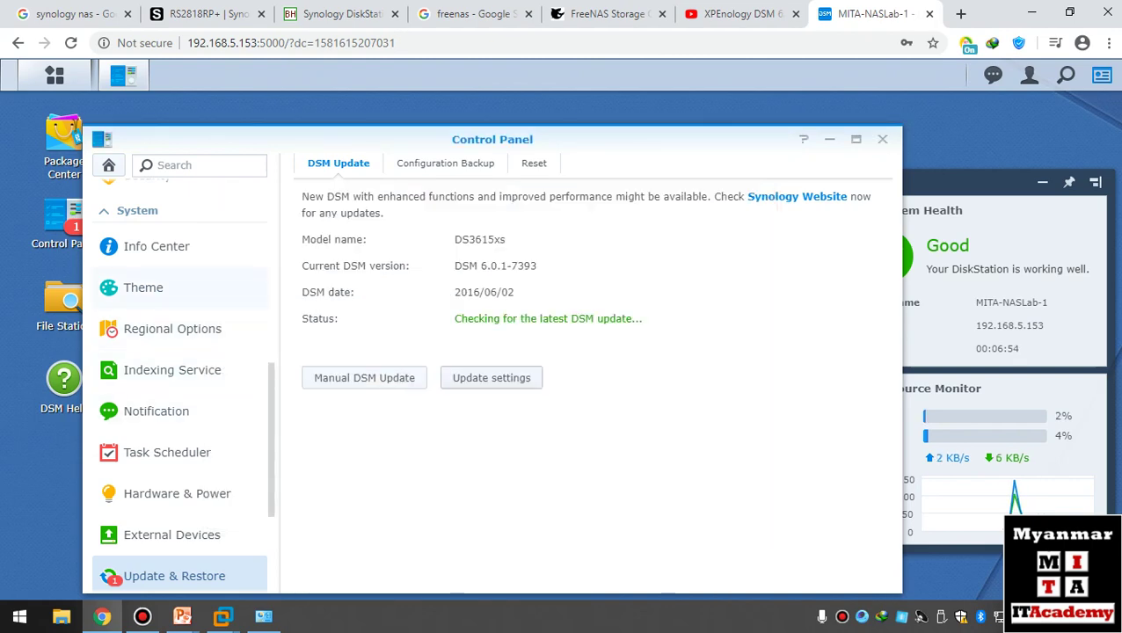
- Look over the desktop theme previews and Login Style settings in Theme
{"action": "left_click", "coordinate": [143, 288]}
{"action": "left_click", "coordinate": [403, 163]}
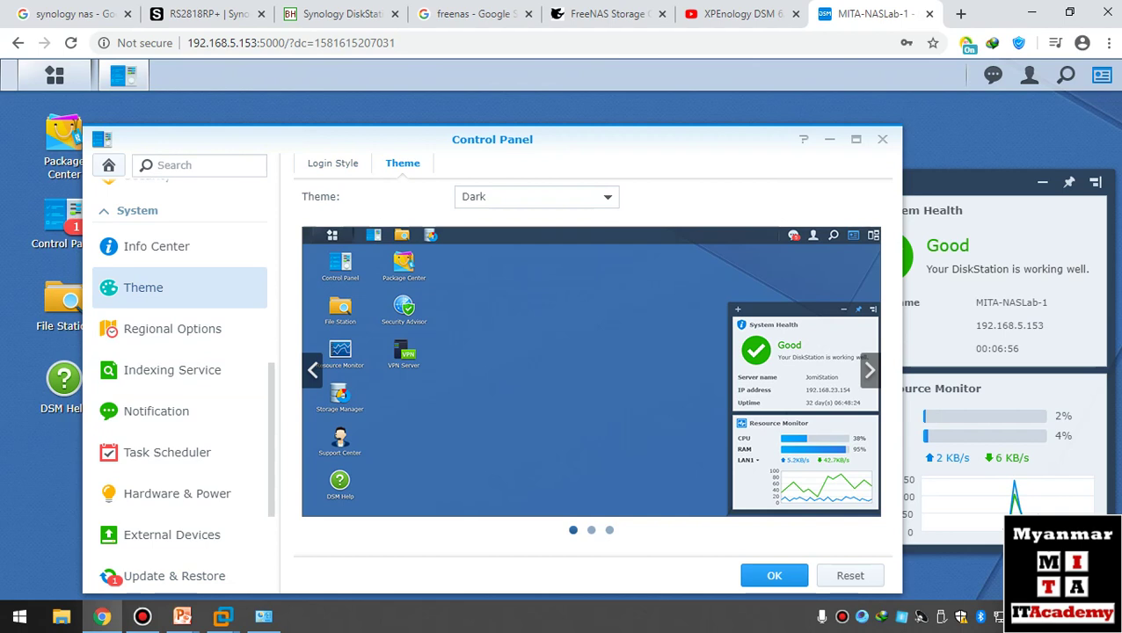
{"action": "left_click", "coordinate": [333, 162]}
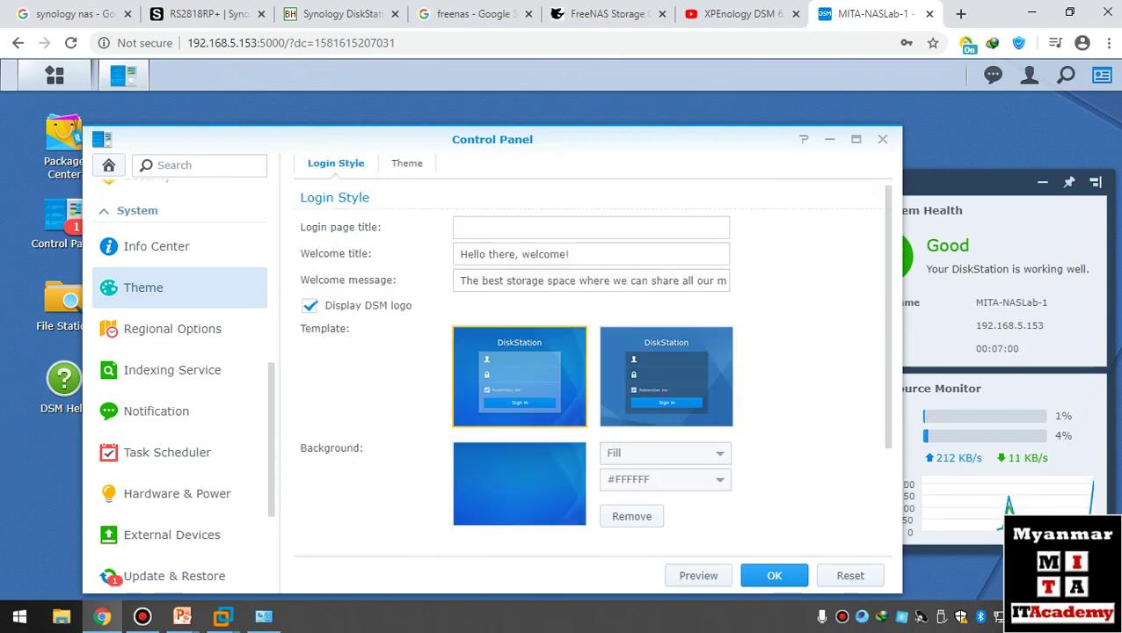
{"action": "scroll", "coordinate": [589, 370], "scroll_direction": "down", "scroll_amount": 2}
{"action": "scroll", "coordinate": [589, 369], "scroll_direction": "up", "scroll_amount": 2}
{"action": "scroll", "coordinate": [180, 352], "scroll_direction": "down", "scroll_amount": 3}
{"action": "scroll", "coordinate": [181, 352], "scroll_direction": "up", "scroll_amount": 12}
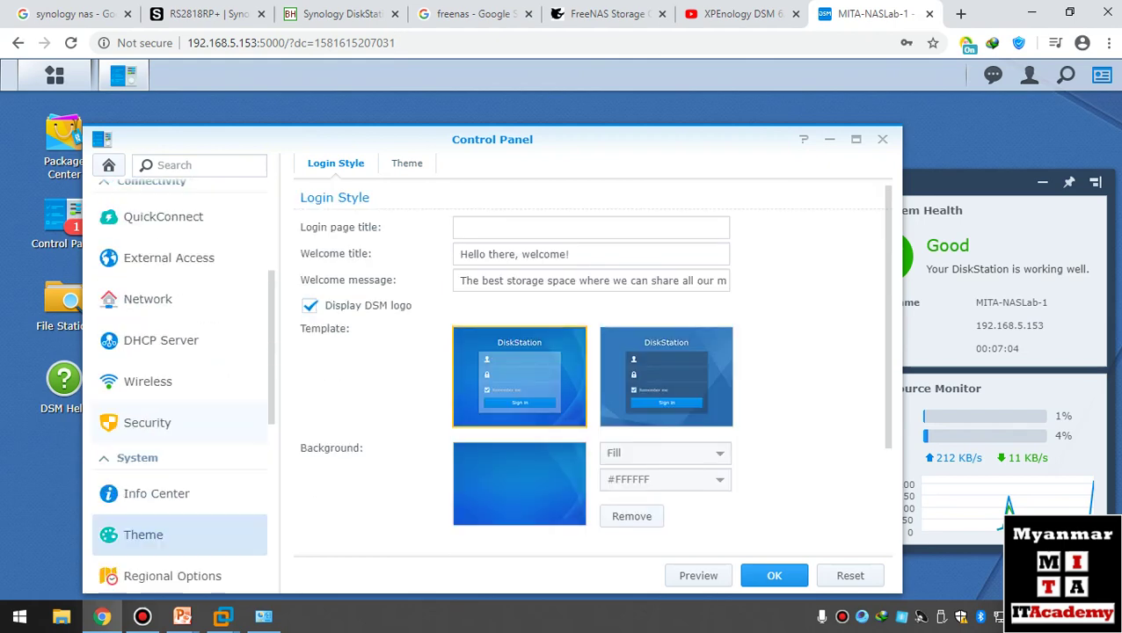
- Look over the File Services FTP and TFTP settings, then close Control Panel
{"action": "left_click", "coordinate": [163, 228]}
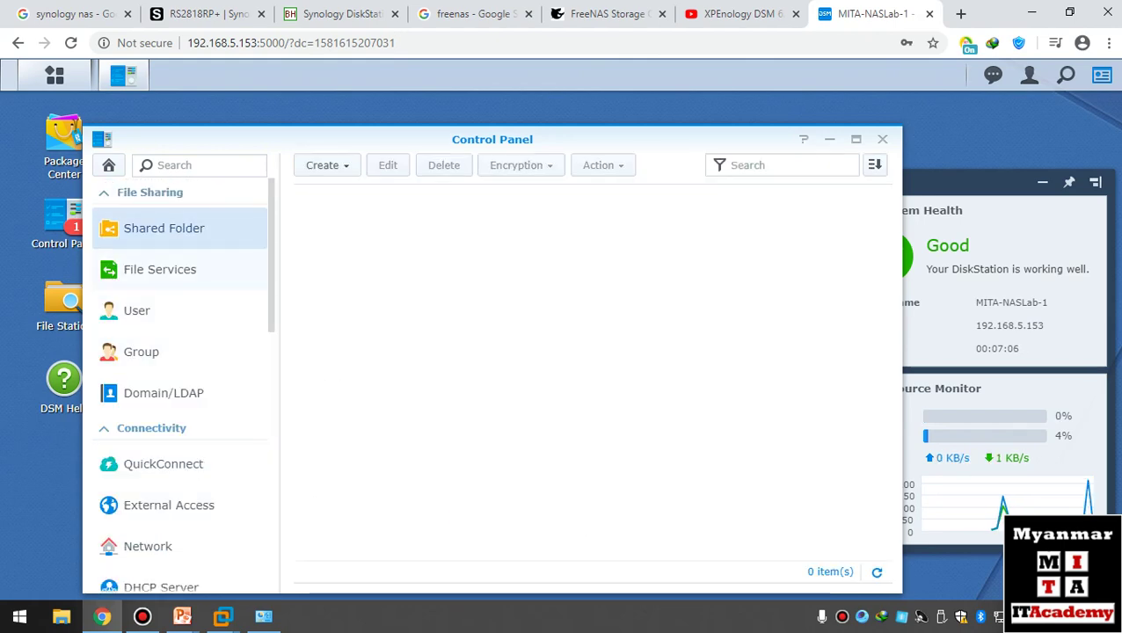
{"action": "left_click", "coordinate": [160, 270]}
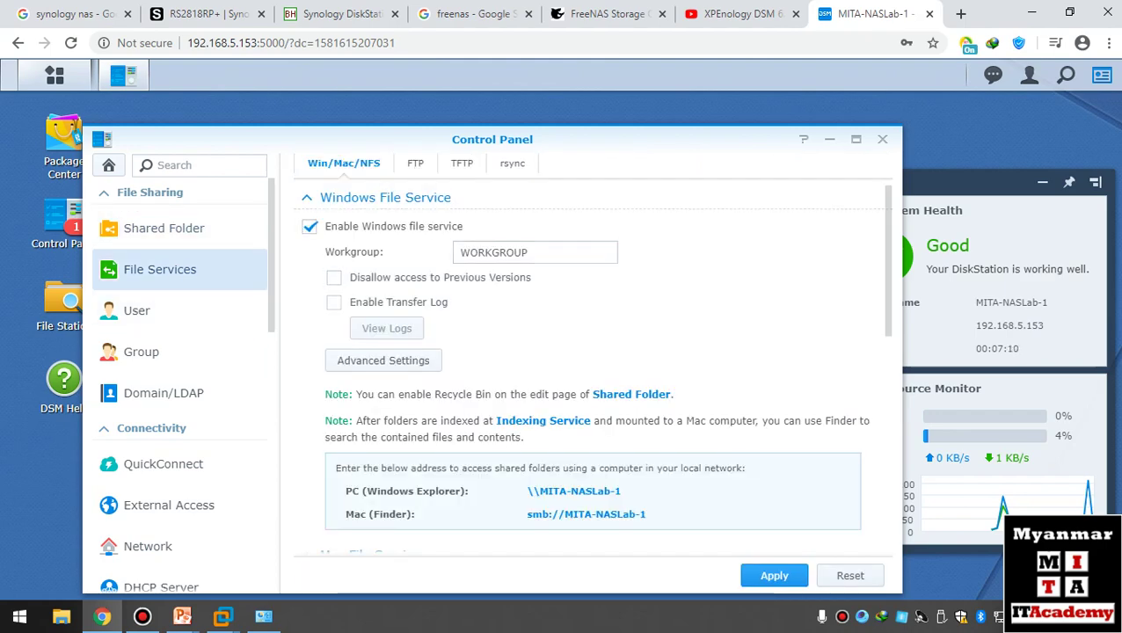
{"action": "scroll", "coordinate": [589, 370], "scroll_direction": "down", "scroll_amount": 4}
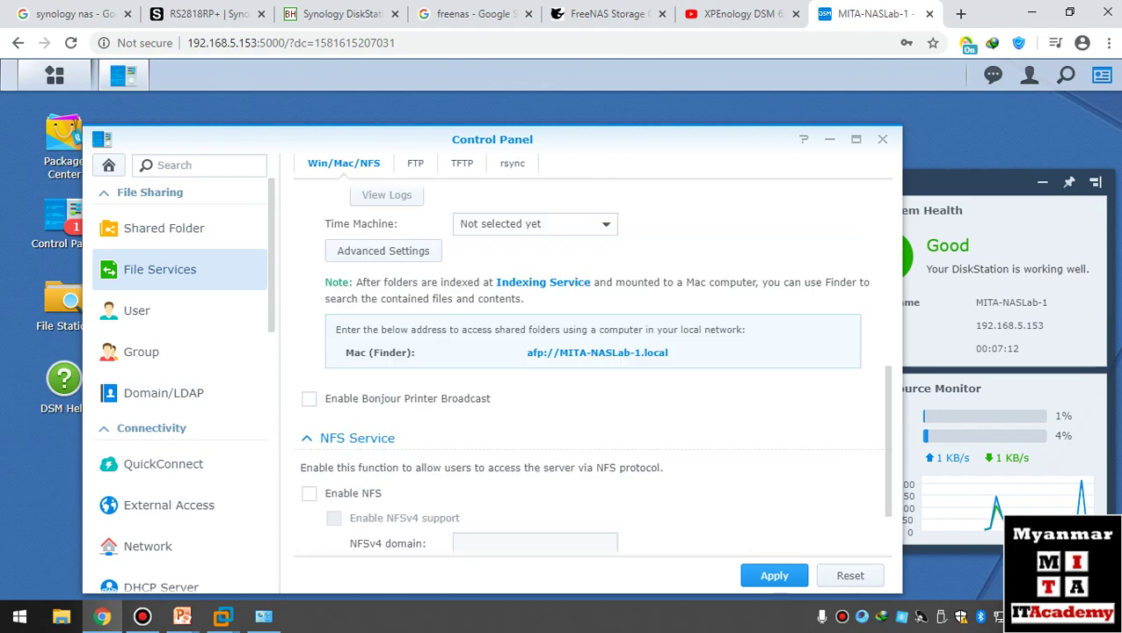
{"action": "scroll", "coordinate": [589, 369], "scroll_direction": "up", "scroll_amount": 4}
{"action": "left_click", "coordinate": [415, 163]}
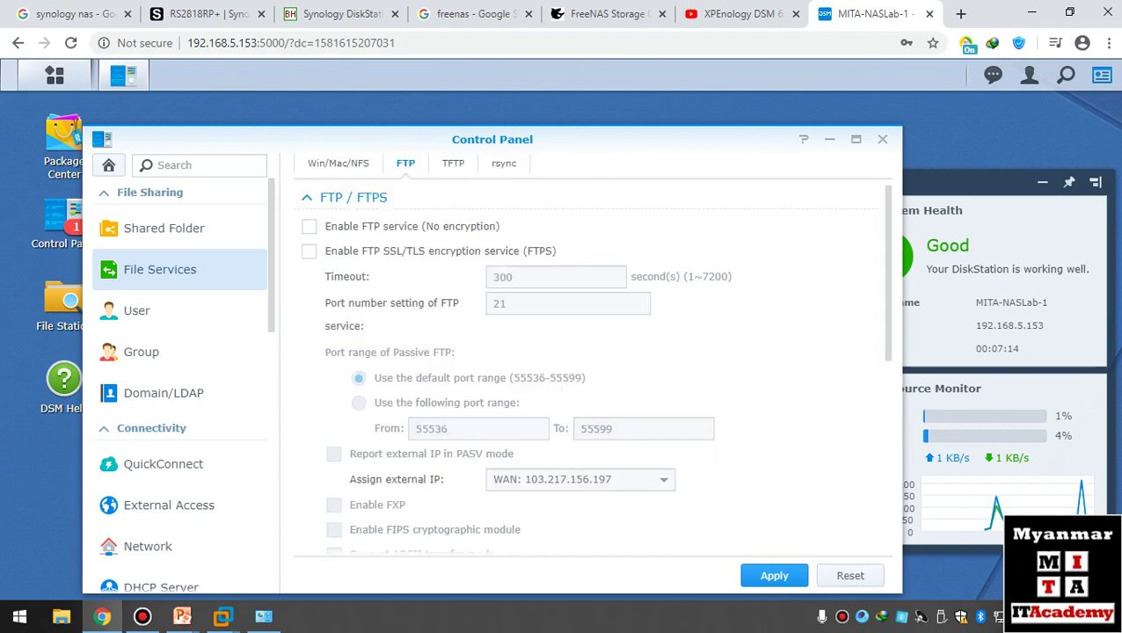
{"action": "left_click", "coordinate": [453, 163]}
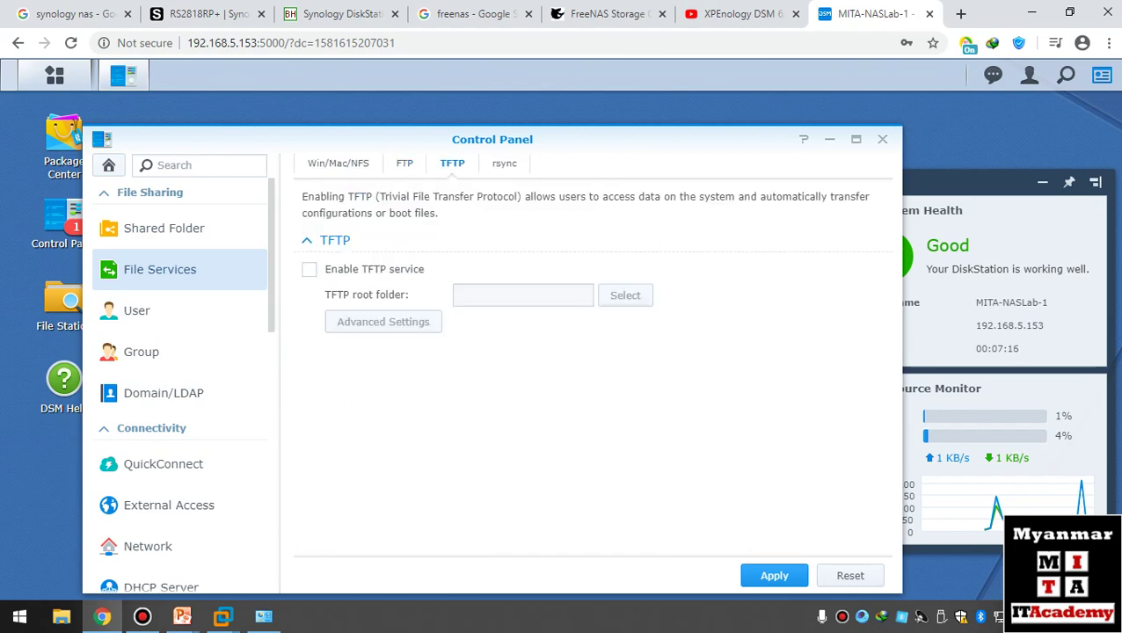
{"action": "left_click", "coordinate": [882, 139]}
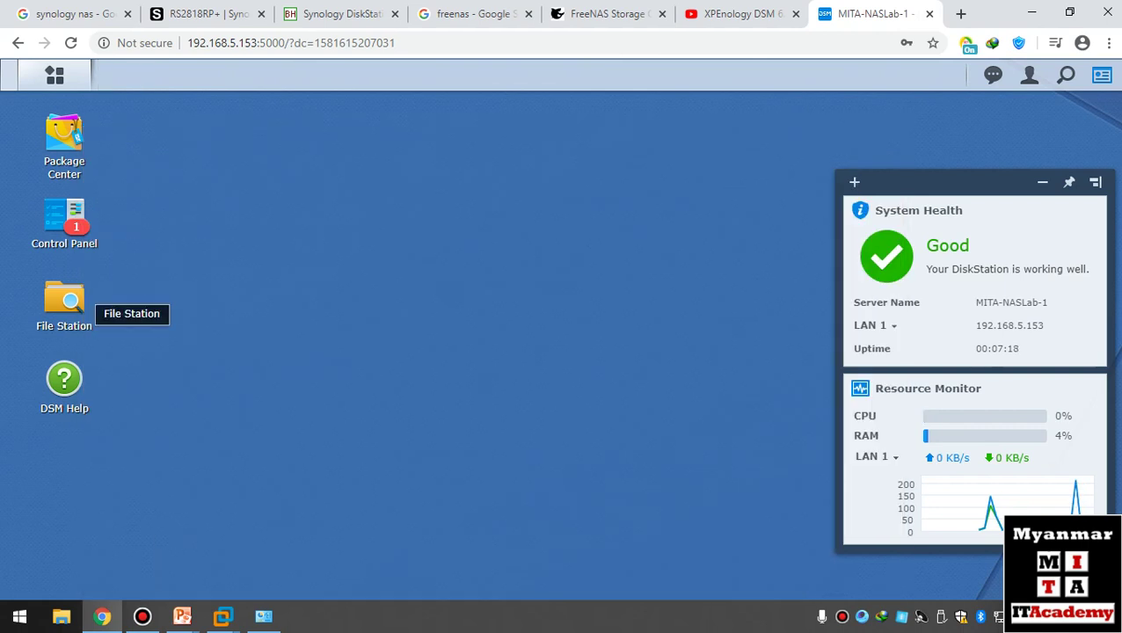
- Open File Station, dismiss its no-shared-folder notice, and close it
{"action": "left_click", "coordinate": [71, 303]}
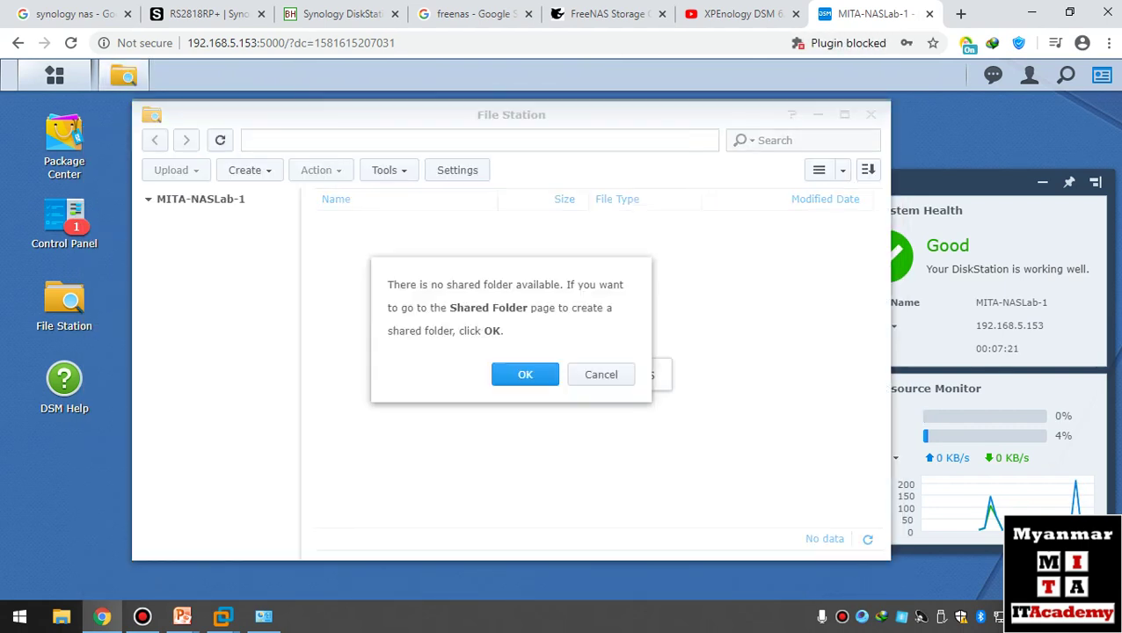
{"action": "key", "text": "Escape"}
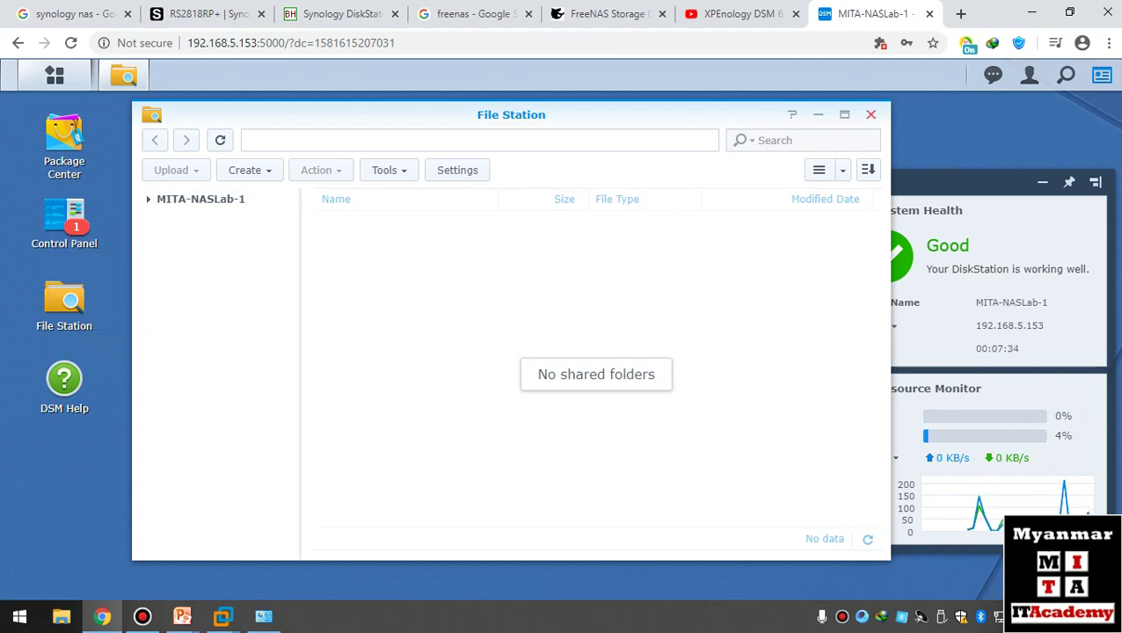
{"action": "left_click", "coordinate": [871, 114]}
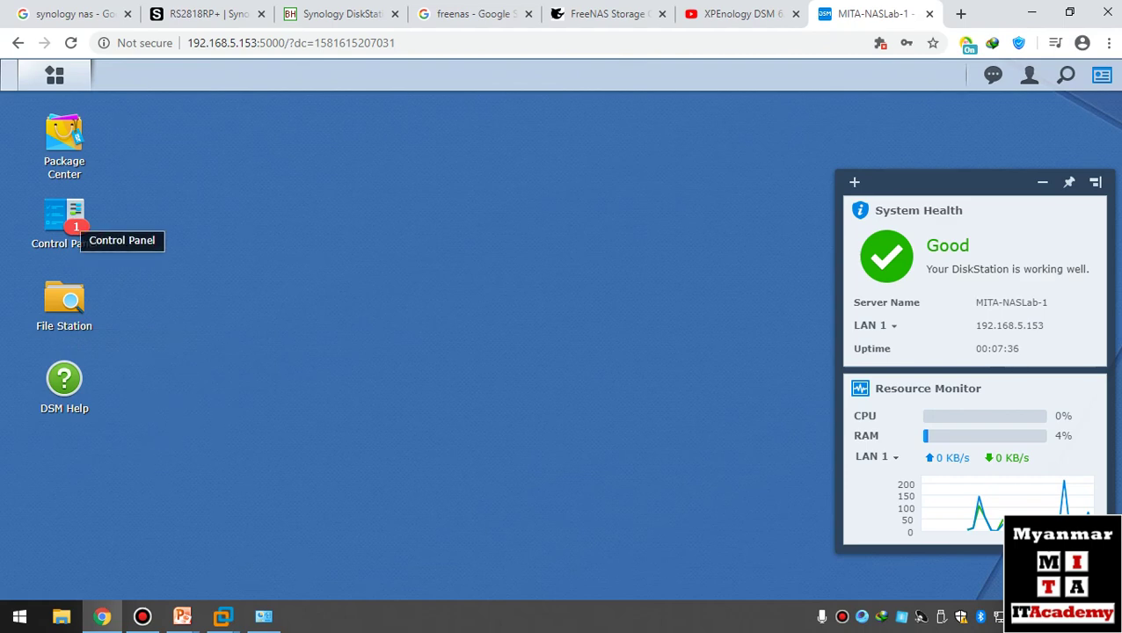
{"action": "left_click", "coordinate": [54, 75]}
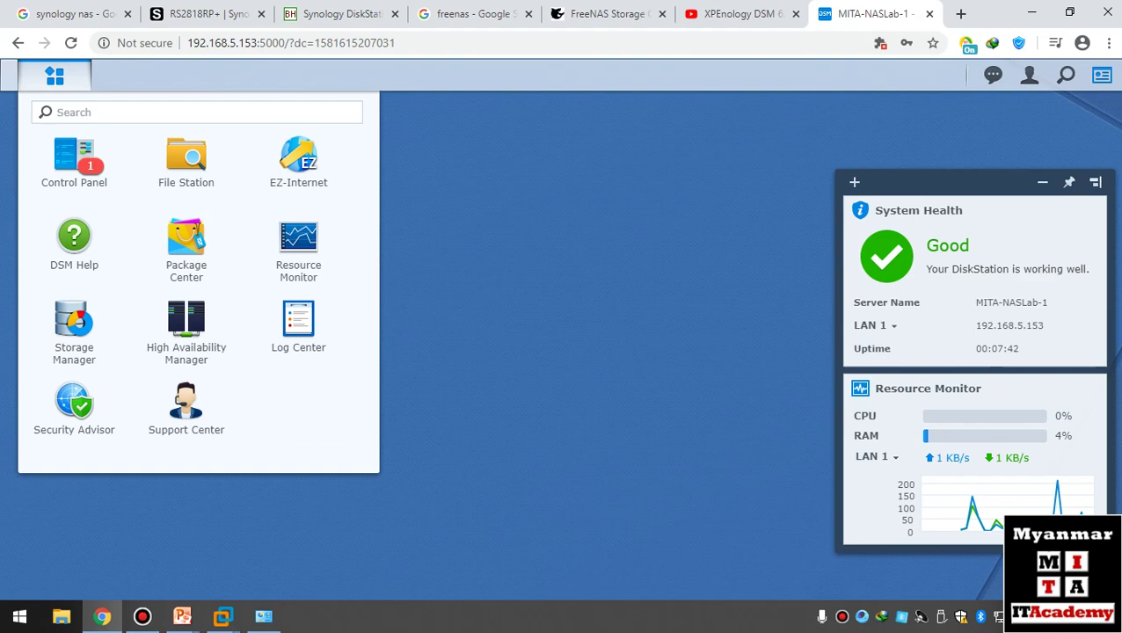
{"action": "left_click", "coordinate": [74, 330]}
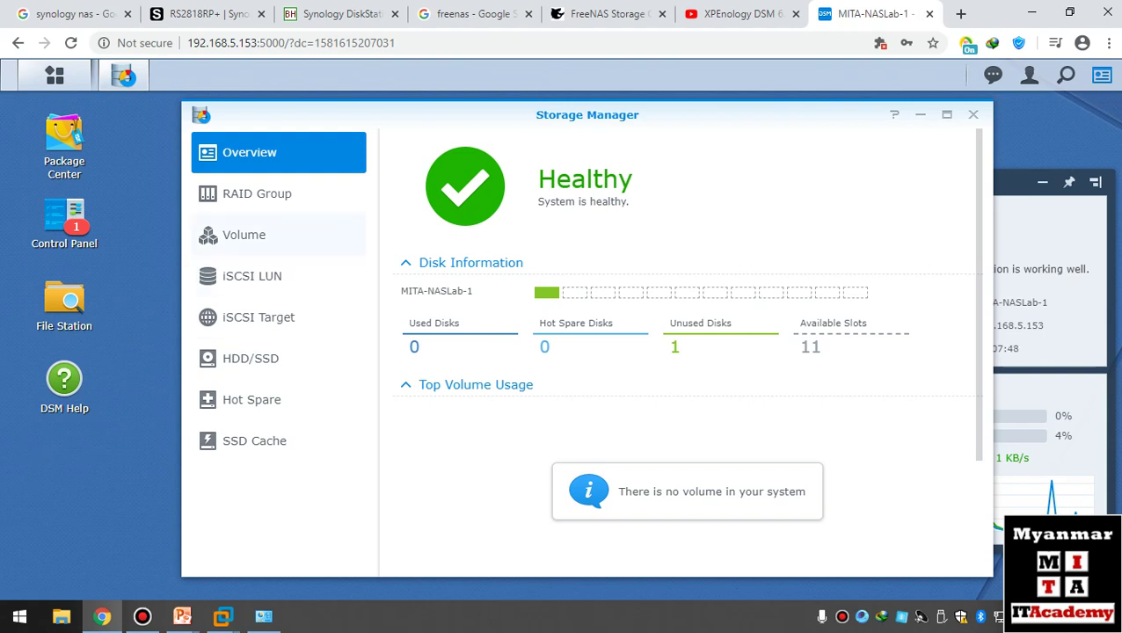
{"action": "left_click", "coordinate": [244, 235]}
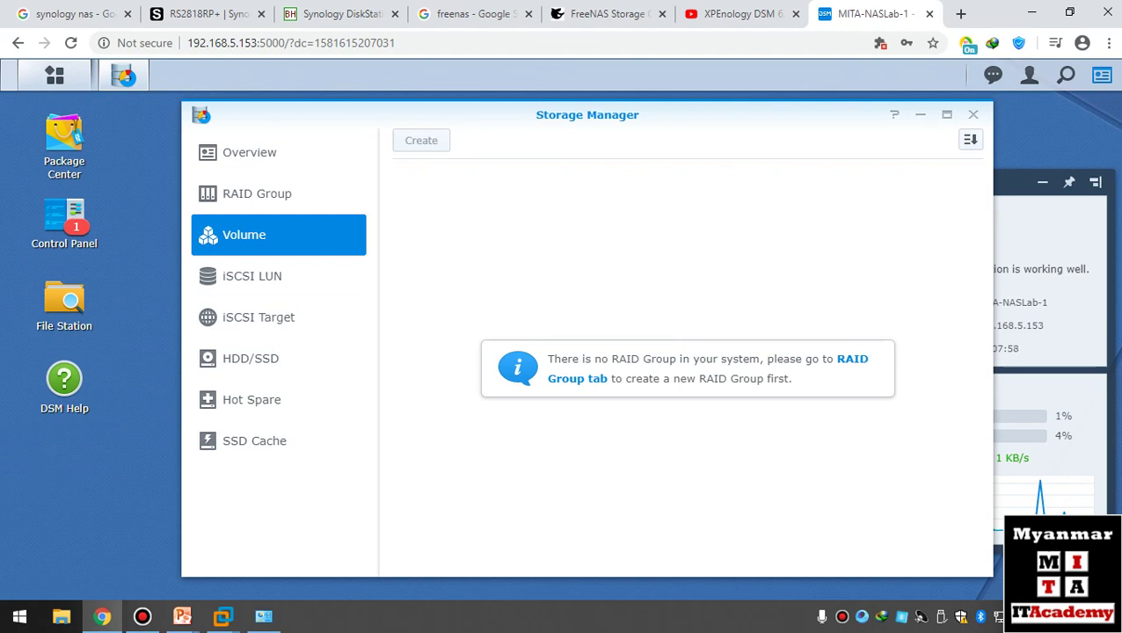
{"action": "left_click", "coordinate": [258, 317]}
{"action": "left_click", "coordinate": [252, 276]}
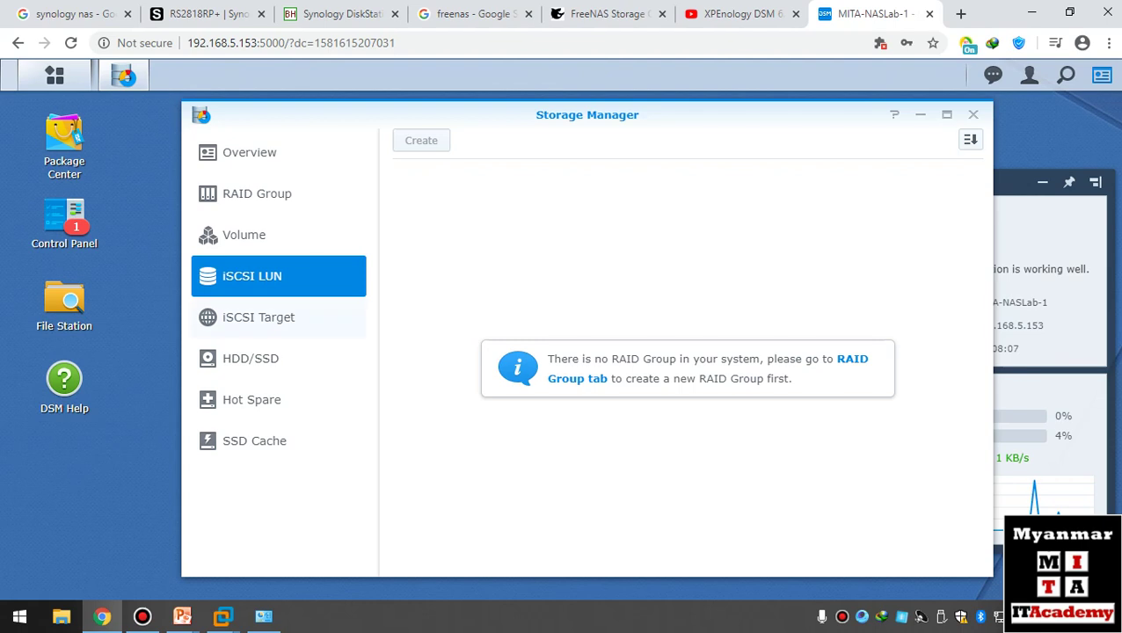
{"action": "left_click", "coordinate": [258, 317]}
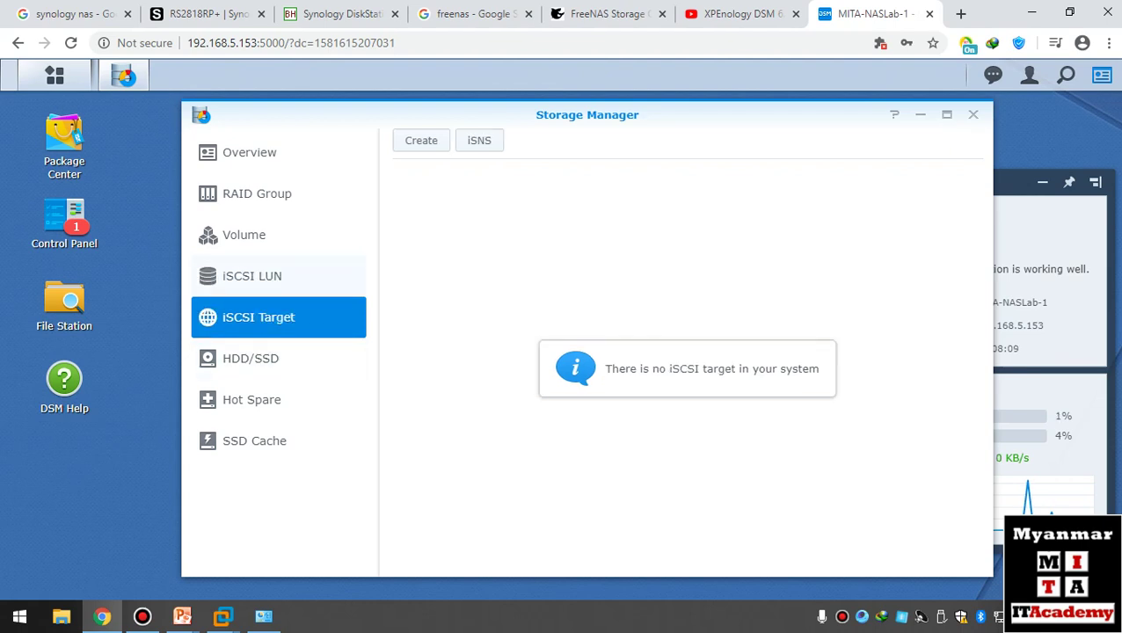
{"action": "left_click", "coordinate": [251, 276]}
{"action": "left_click", "coordinate": [258, 317]}
{"action": "left_click", "coordinate": [252, 276]}
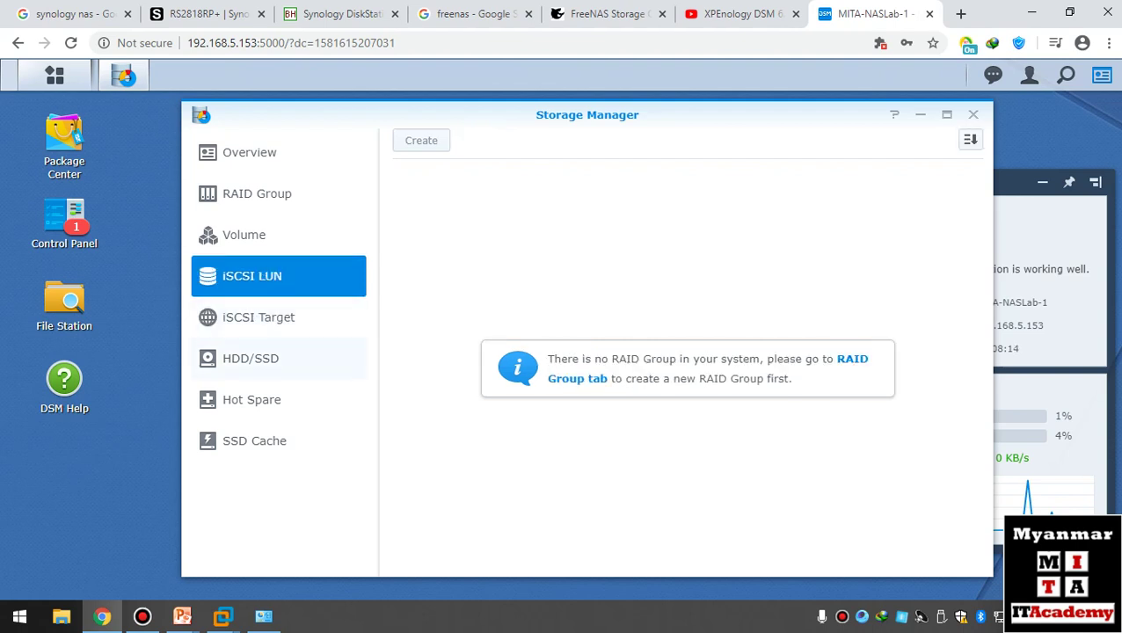
{"action": "left_click", "coordinate": [251, 358]}
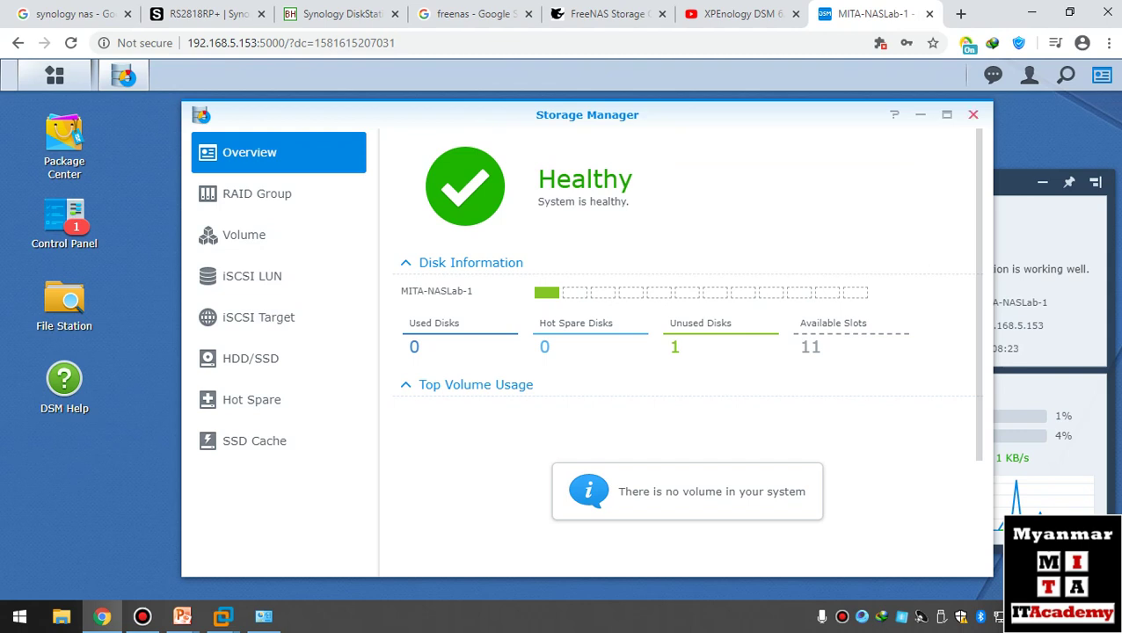
{"action": "left_click", "coordinate": [973, 114]}
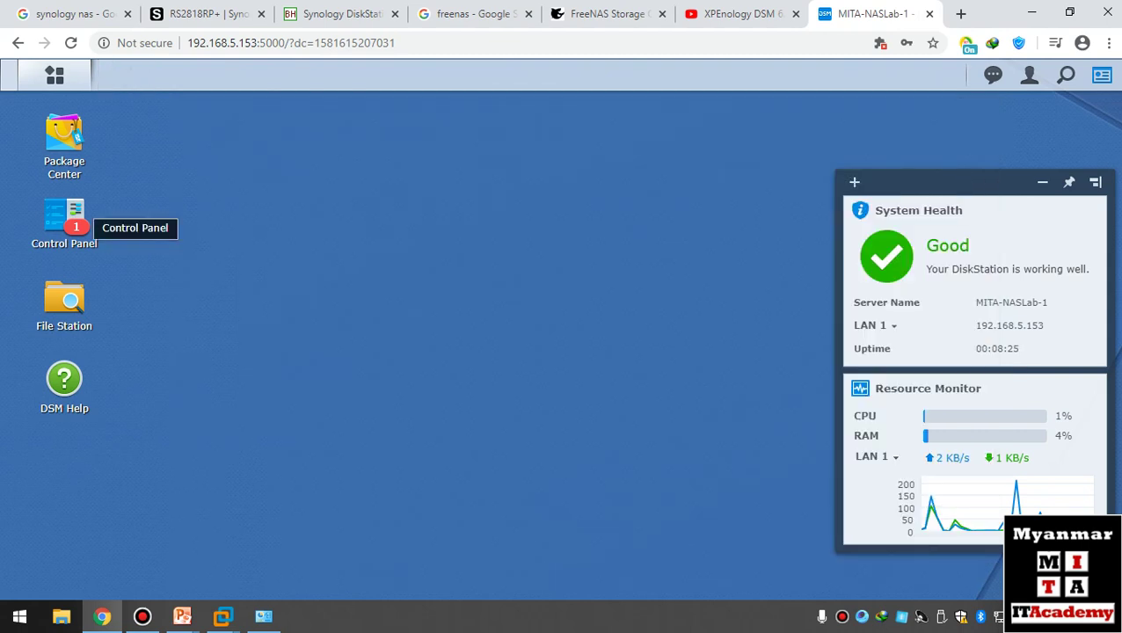
{"action": "left_click", "coordinate": [71, 215]}
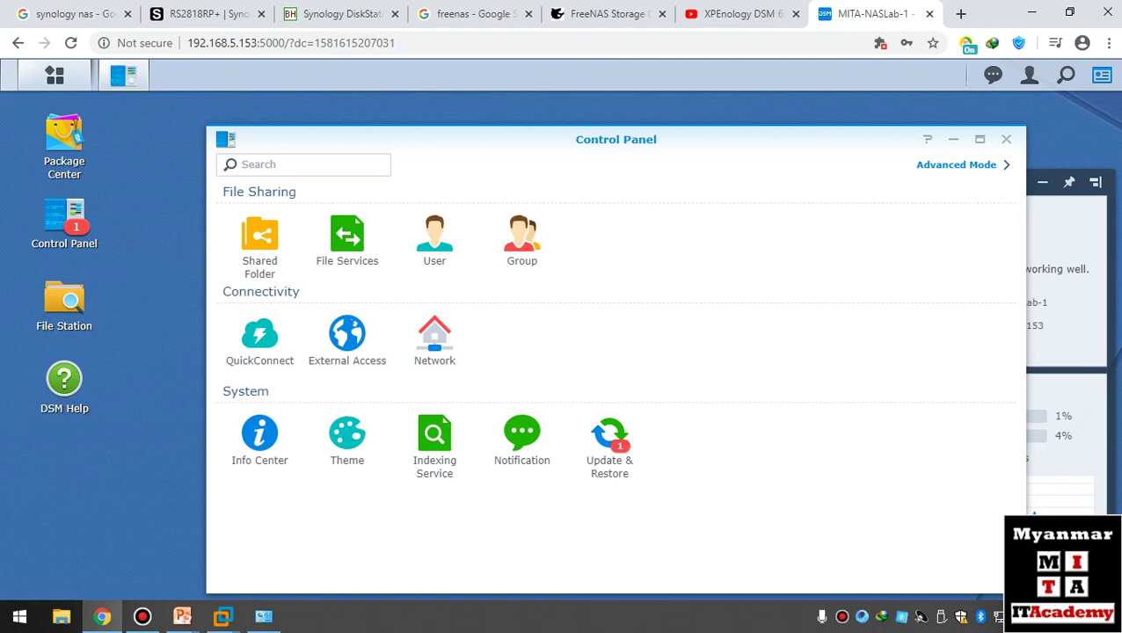
{"action": "left_click", "coordinate": [435, 339]}
{"action": "left_click", "coordinate": [540, 162]}
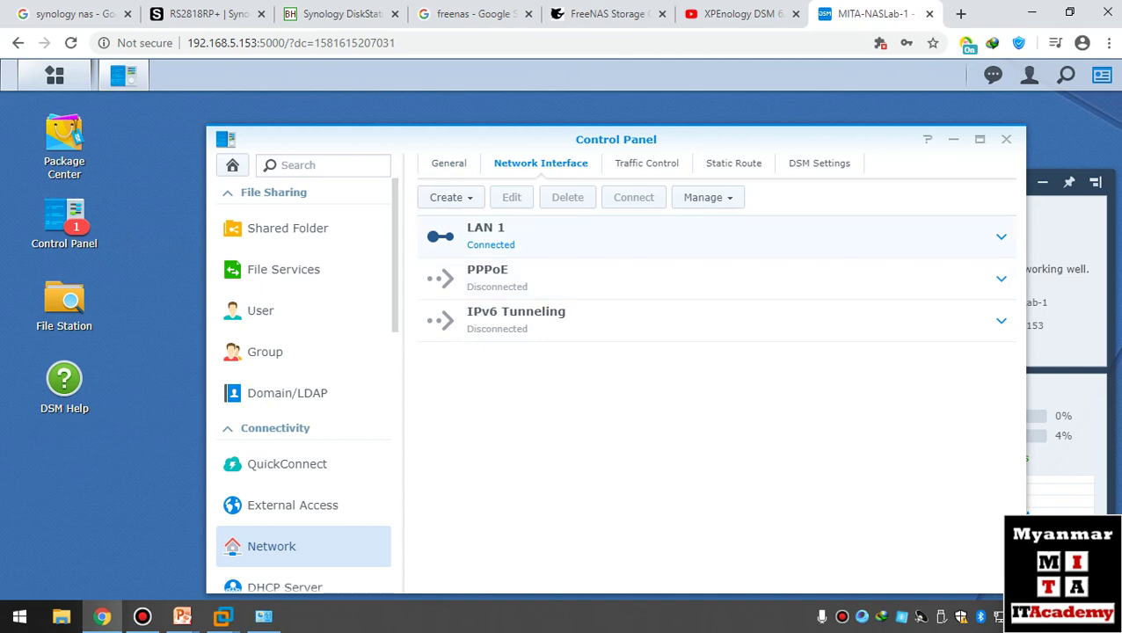
{"action": "left_click", "coordinate": [528, 236]}
{"action": "left_click", "coordinate": [518, 197]}
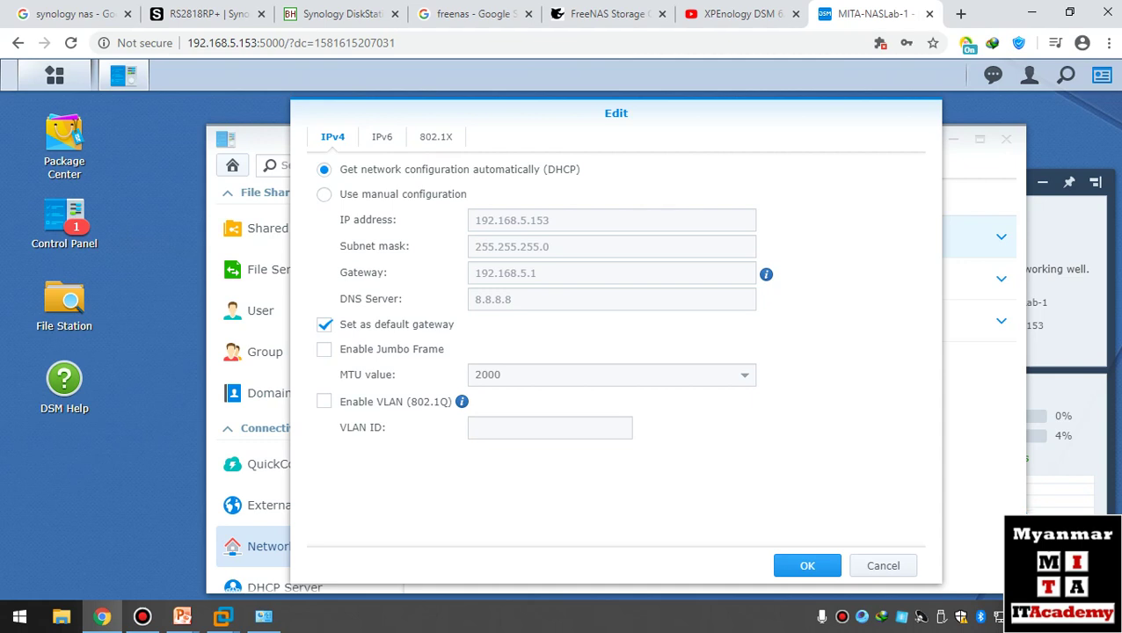
{"action": "left_click", "coordinate": [435, 136]}
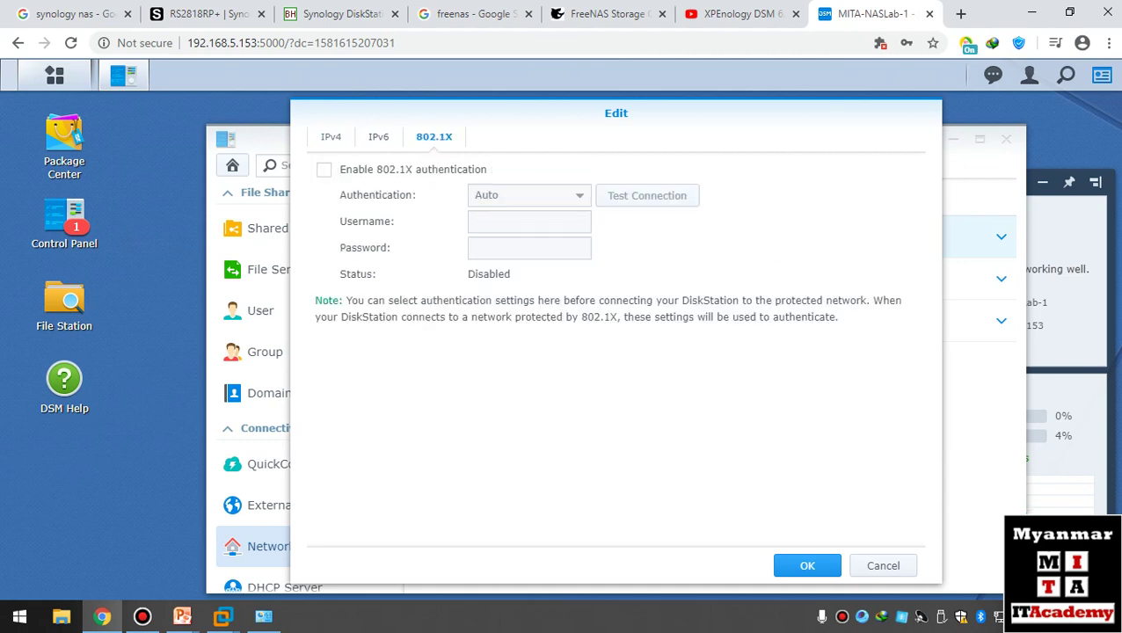
{"action": "left_click", "coordinate": [330, 136]}
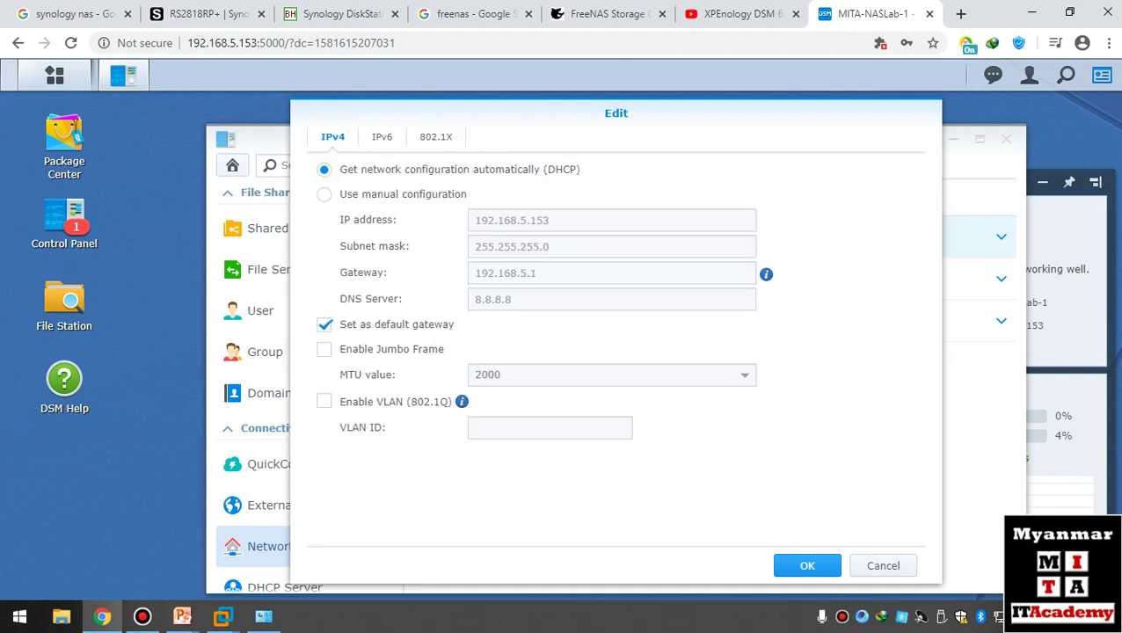
{"action": "left_click", "coordinate": [381, 136]}
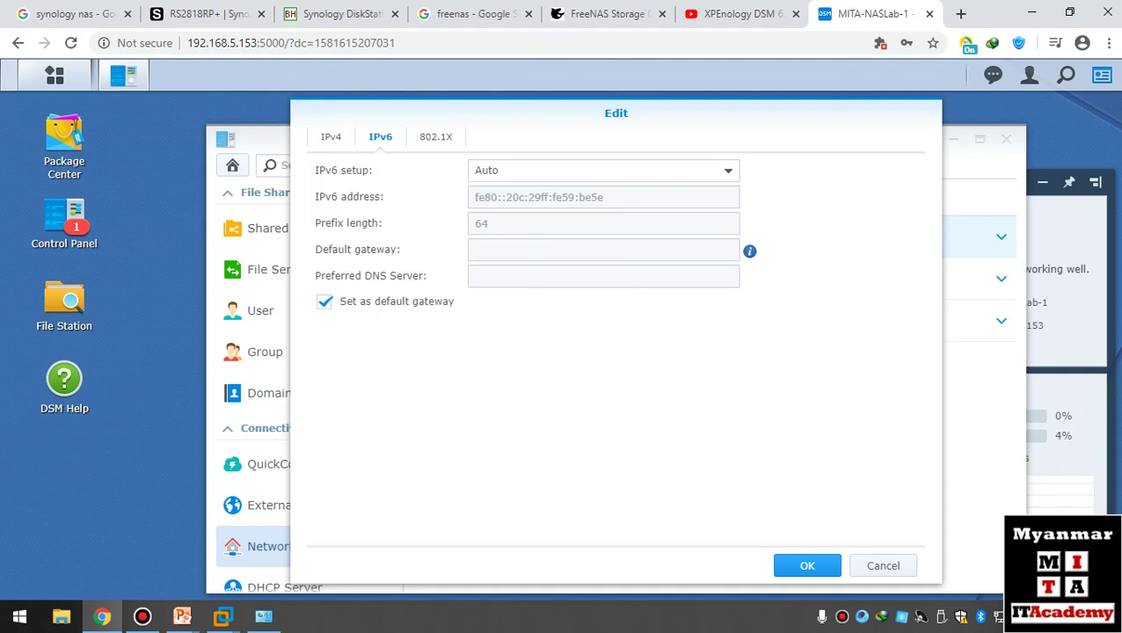
{"action": "left_click", "coordinate": [883, 566]}
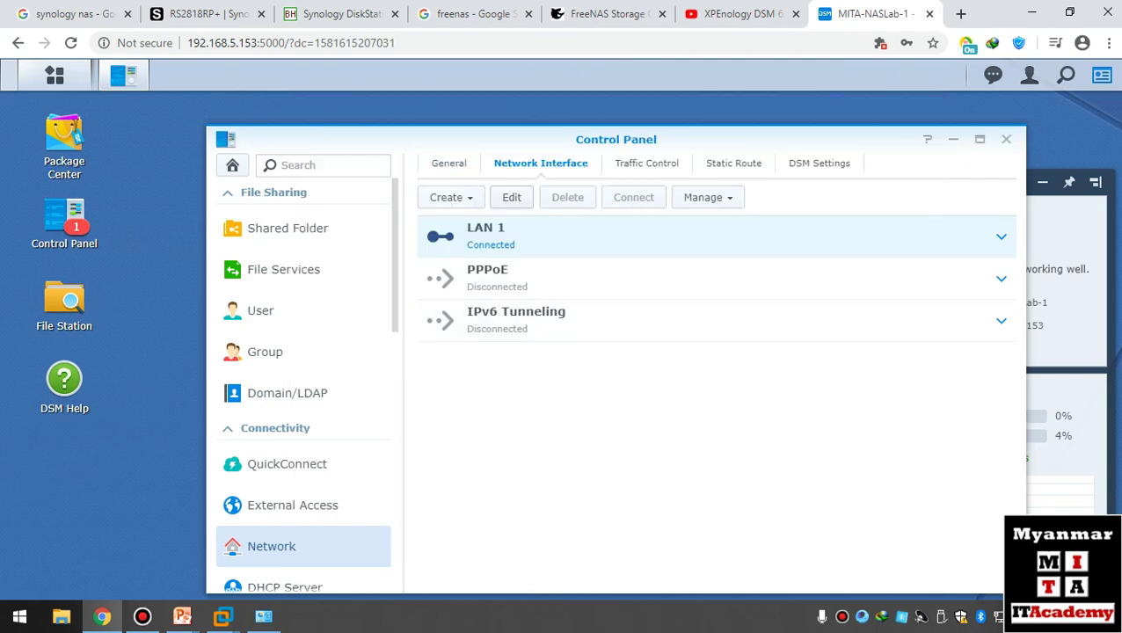
{"action": "left_click", "coordinate": [1006, 139]}
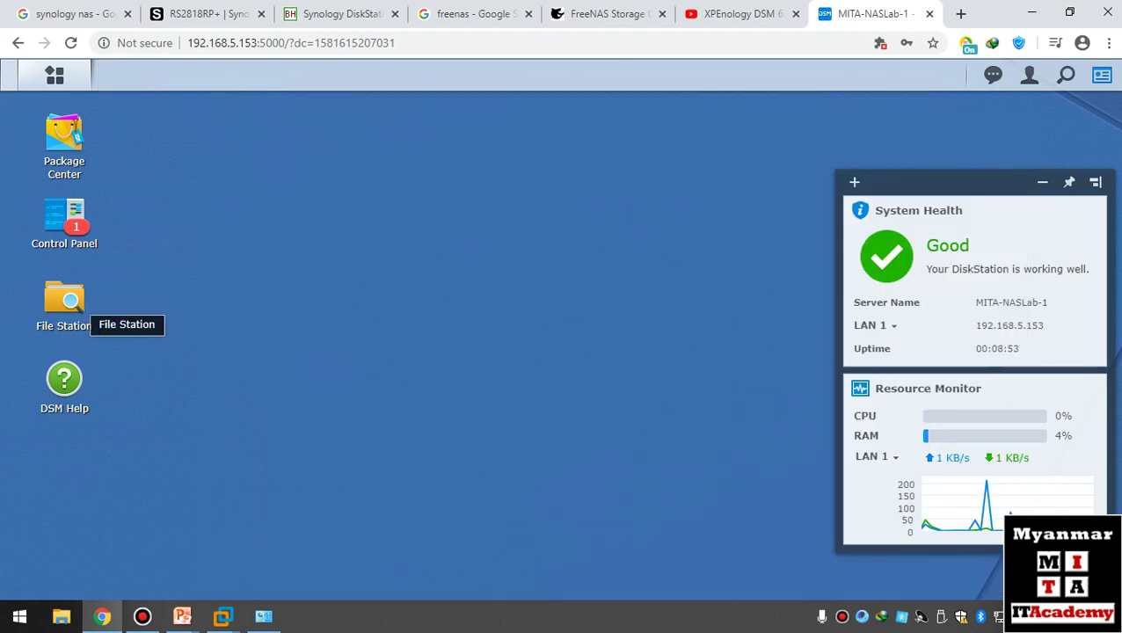
- Reopen Package Center, move its window left, and view Download, Audio, Photo and Video Station recommendations
{"action": "left_click", "coordinate": [64, 145]}
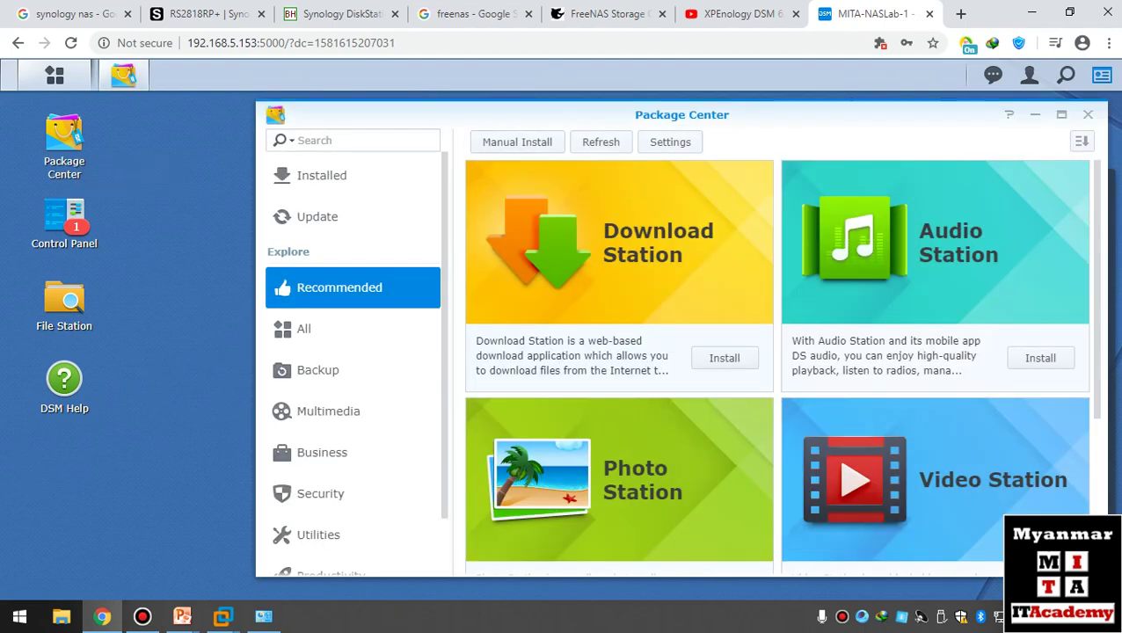
{"action": "left_click_drag", "start_coordinate": [616, 114], "coordinate": [469, 108]}
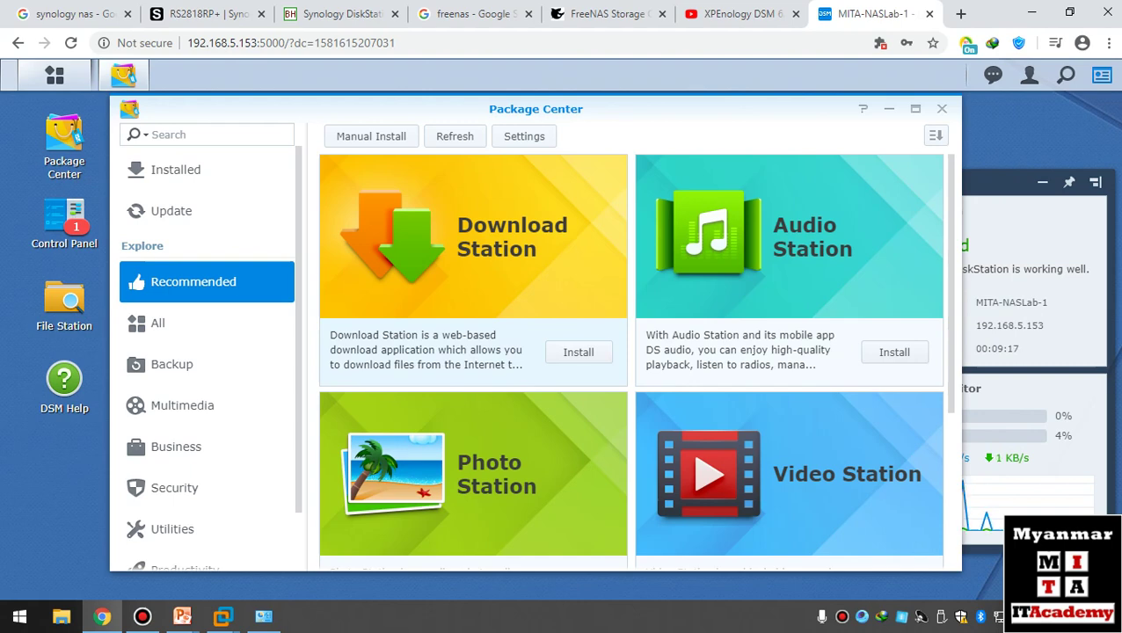
{"action": "left_click", "coordinate": [142, 616]}
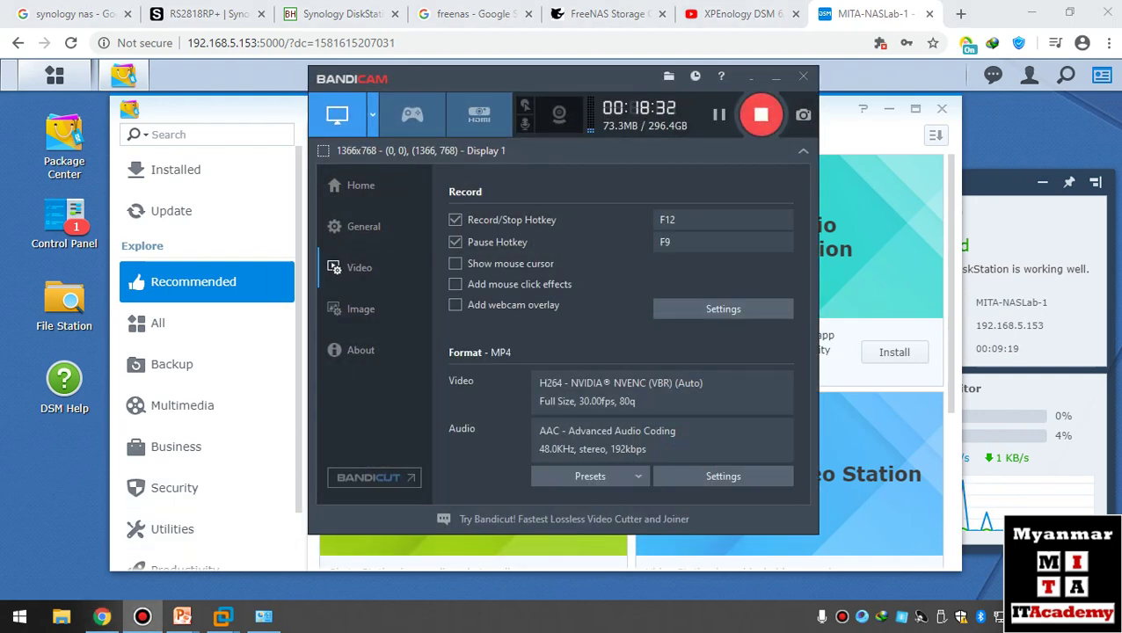